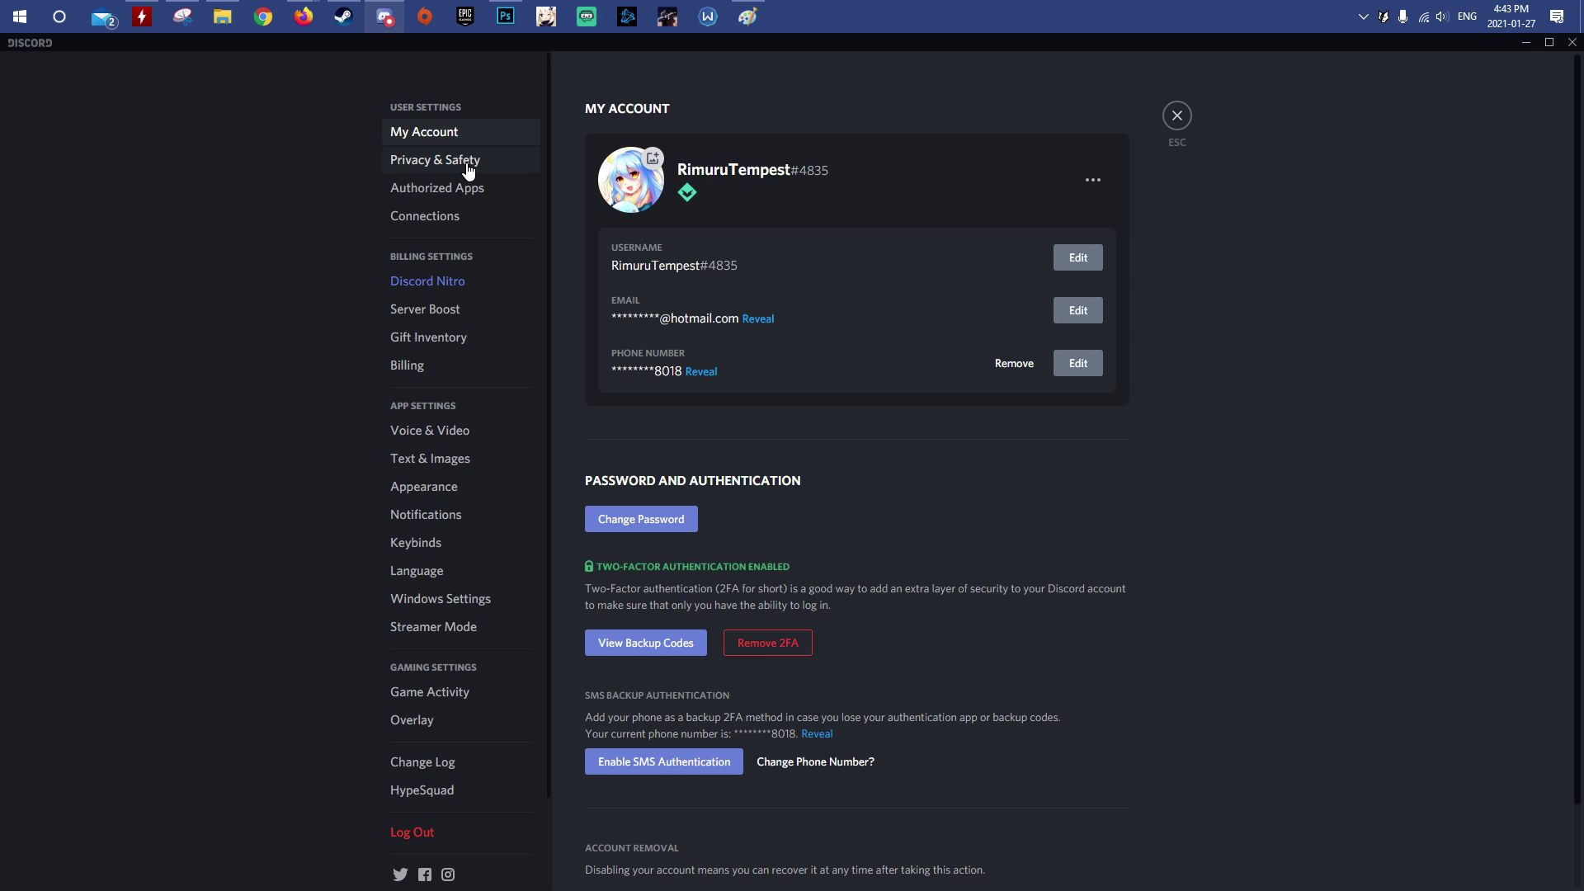
# Open the Privacy & Safety settings and try the Keep me safe and Do not scan message options before reselecting My friends are nice
pyautogui.scroll(-2, 640, 500)
pyautogui.click(459, 162)
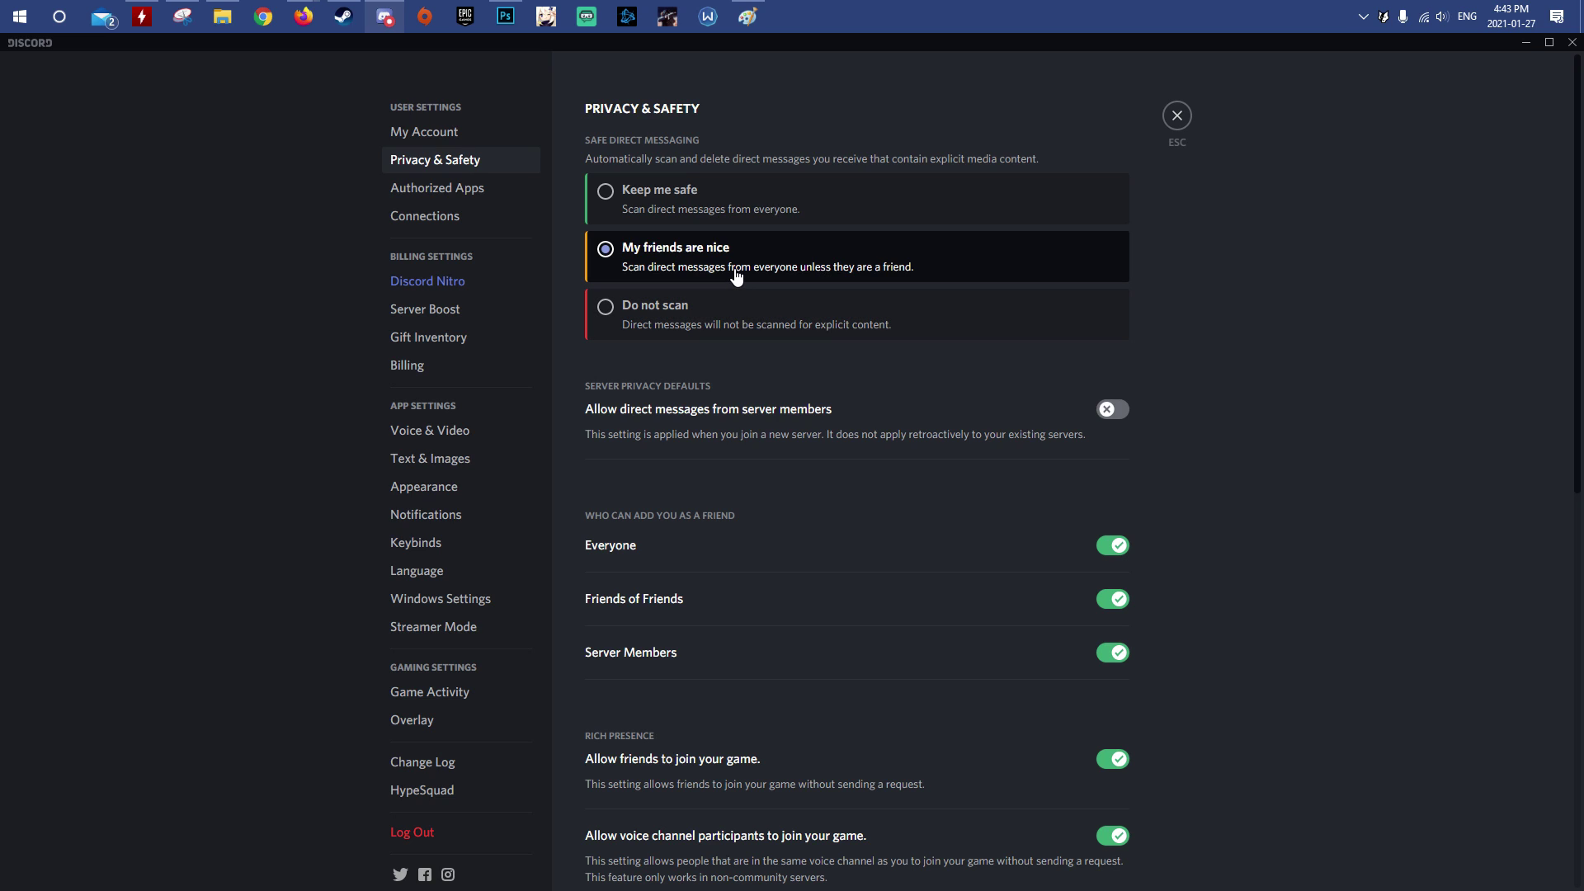
pyautogui.click(732, 200)
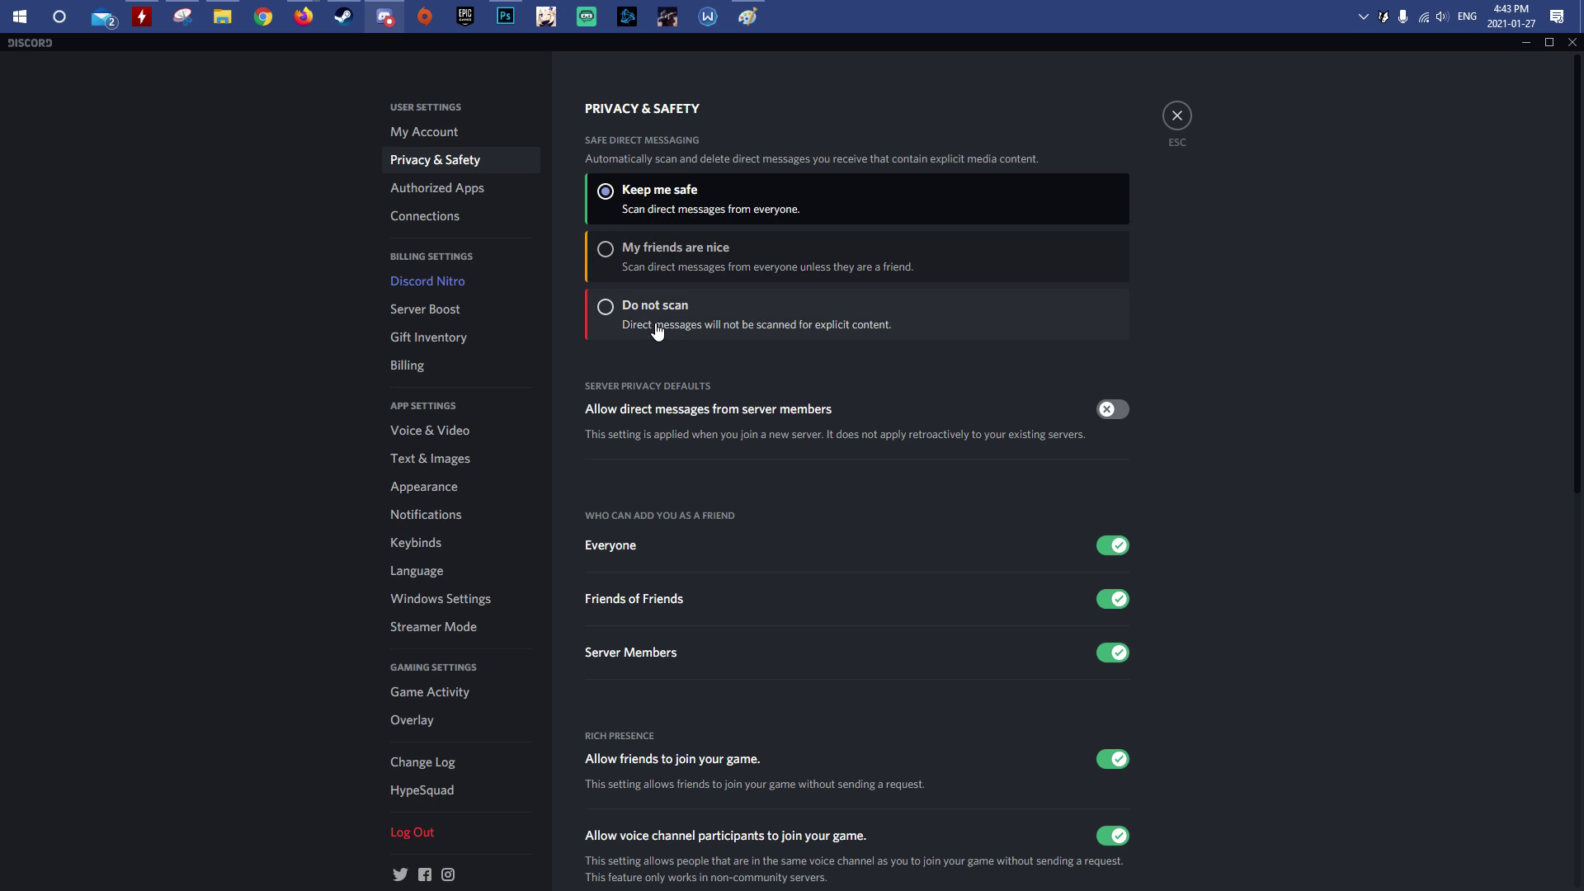
pyautogui.click(657, 329)
pyautogui.click(685, 268)
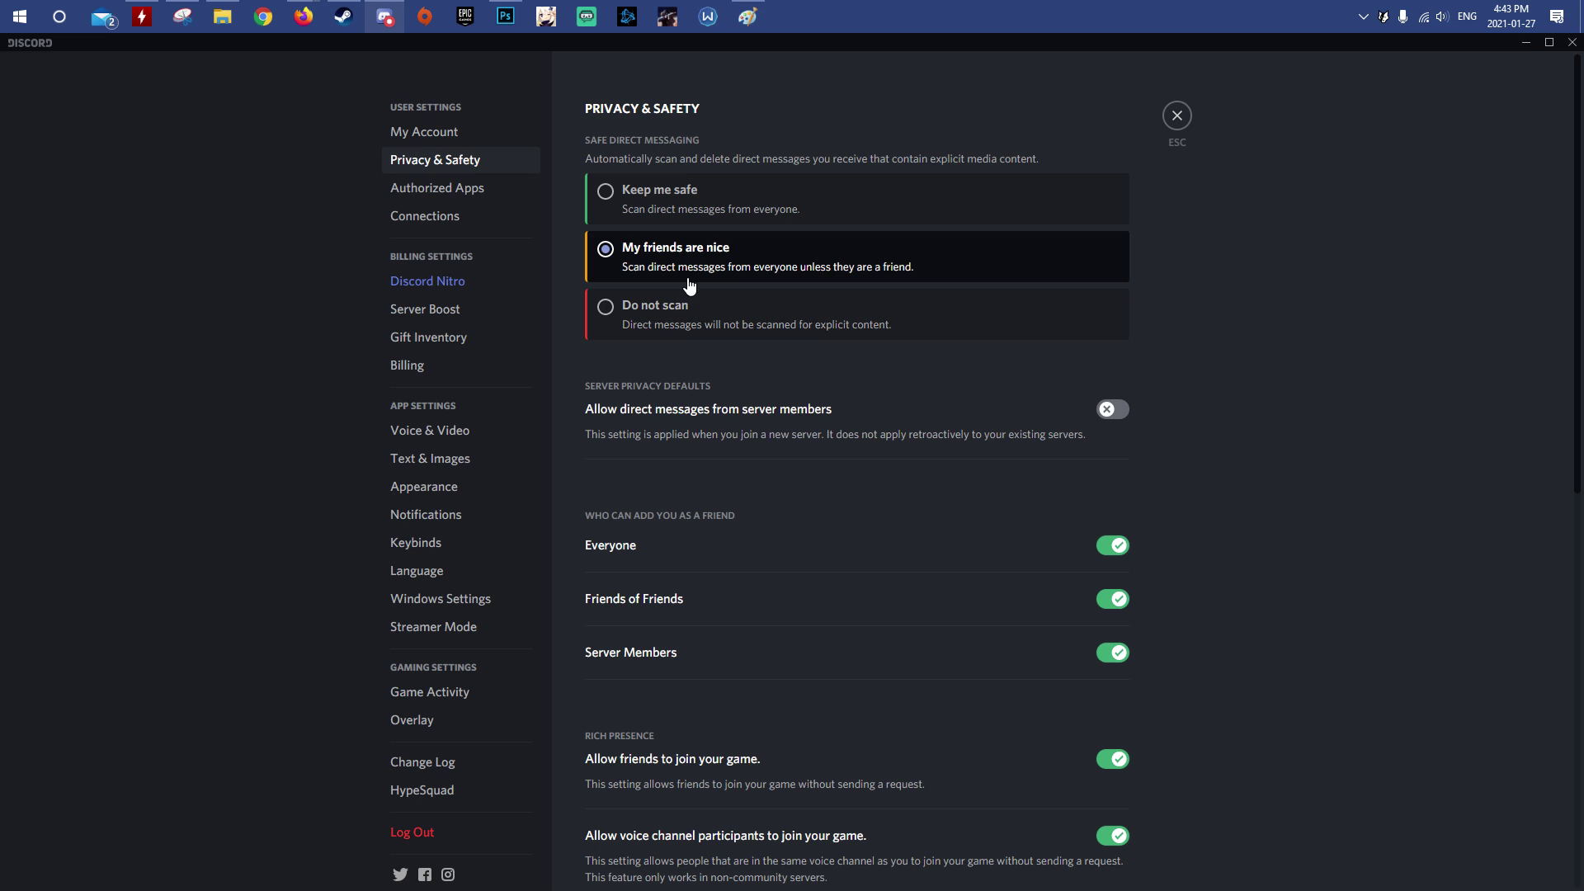
# Try allowing direct messages from server members by default, and turn that option off again
pyautogui.click(828, 411)
pyautogui.click(843, 514)
pyautogui.click(1113, 409)
pyautogui.click(898, 515)
# Review the friend request, rich presence and data usage options on the Privacy & Safety page
pyautogui.scroll(-2, 952, 479)
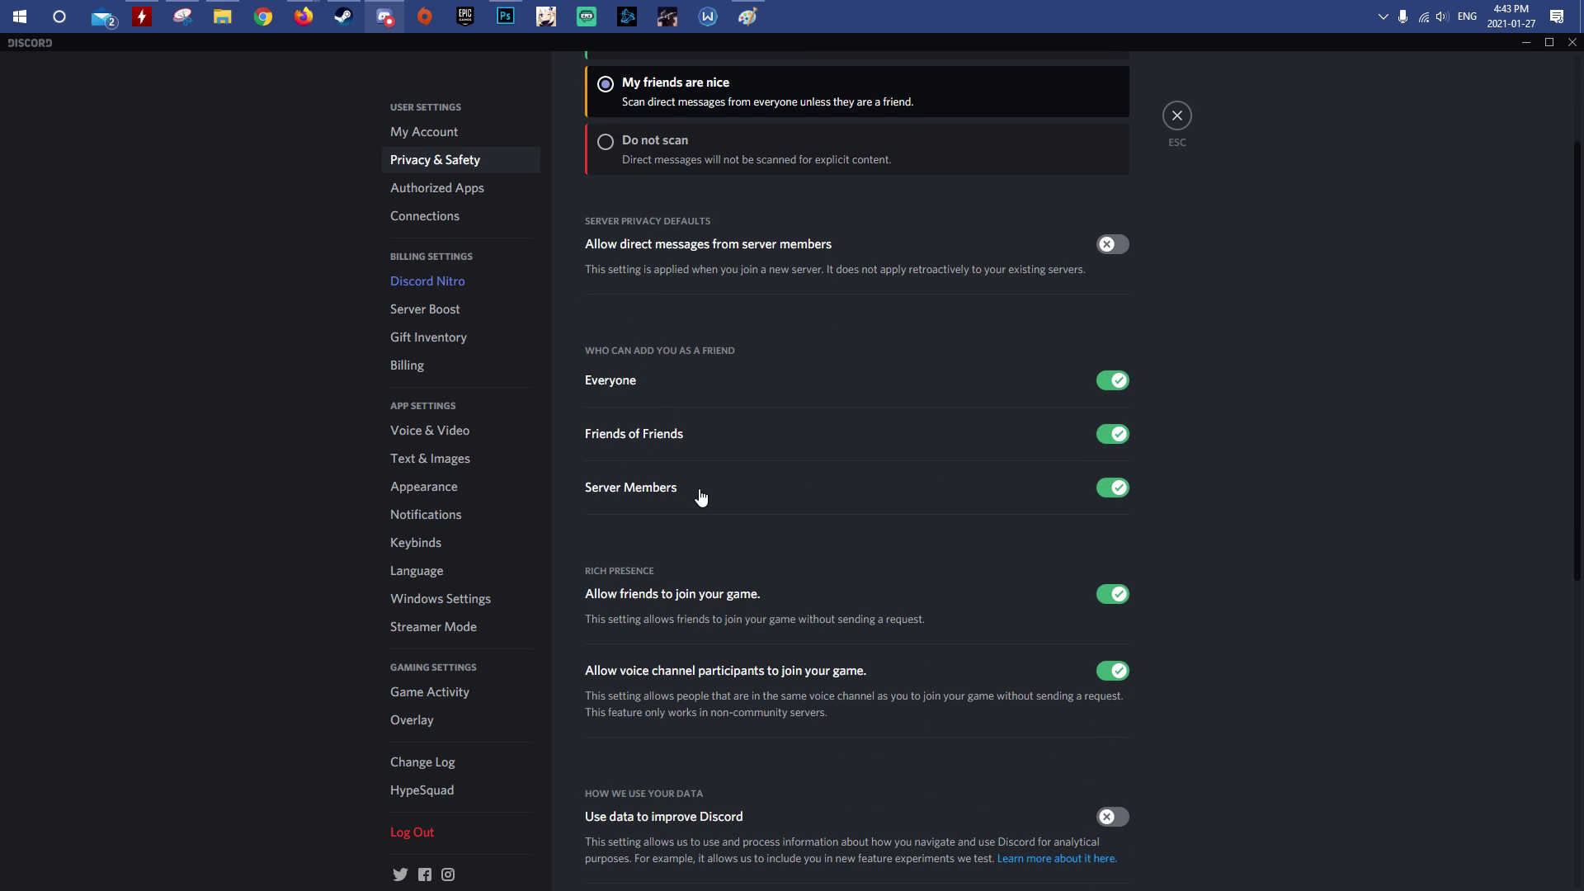
pyautogui.scroll(-2, 611, 502)
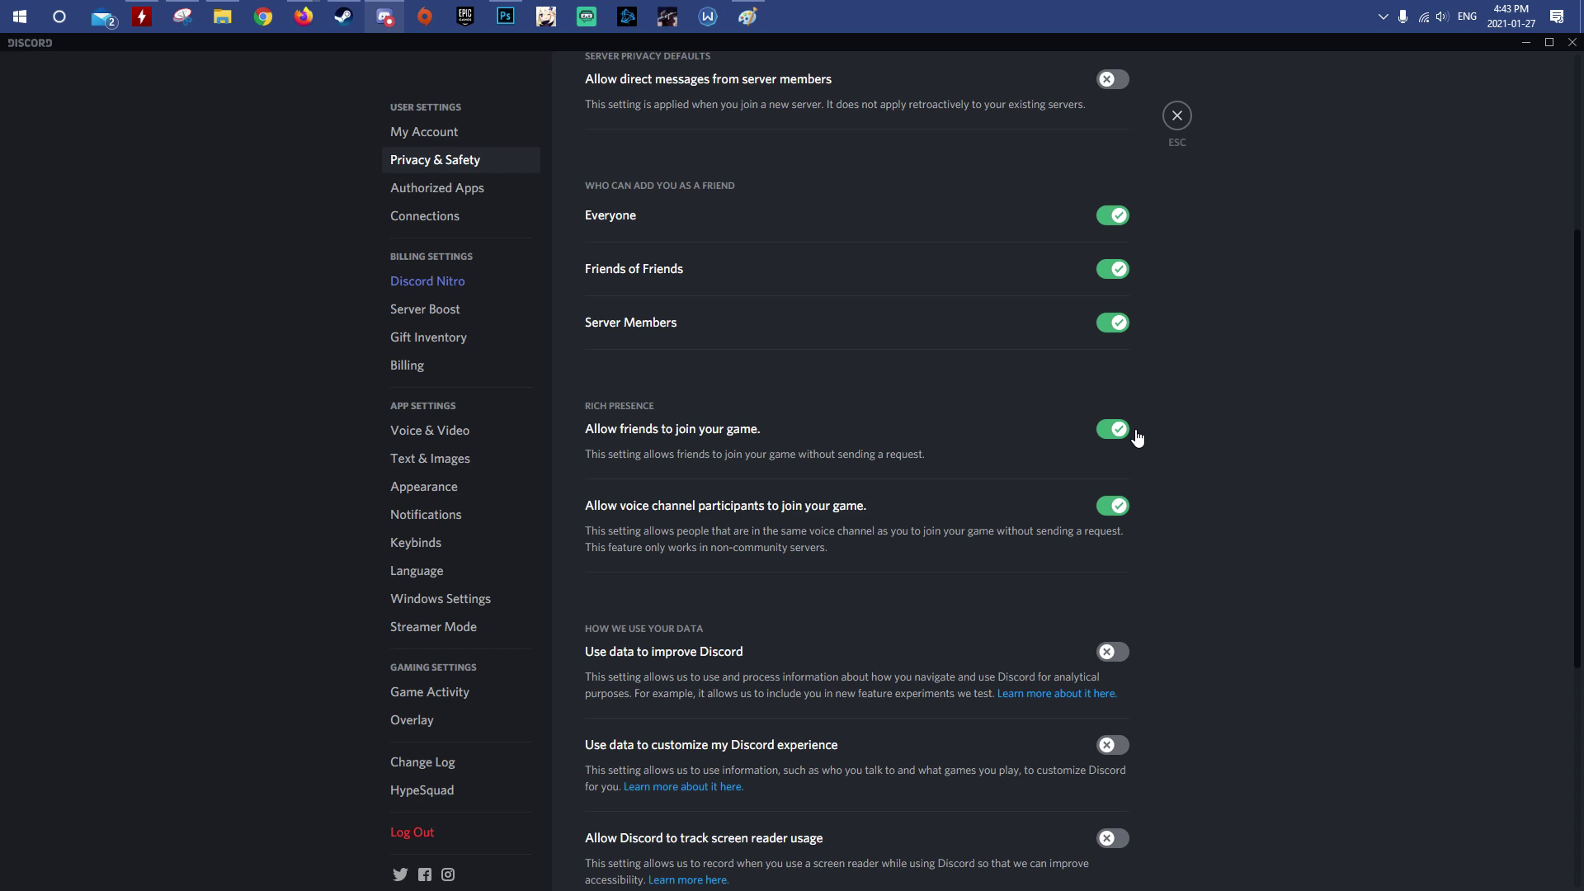
pyautogui.scroll(-1, 962, 538)
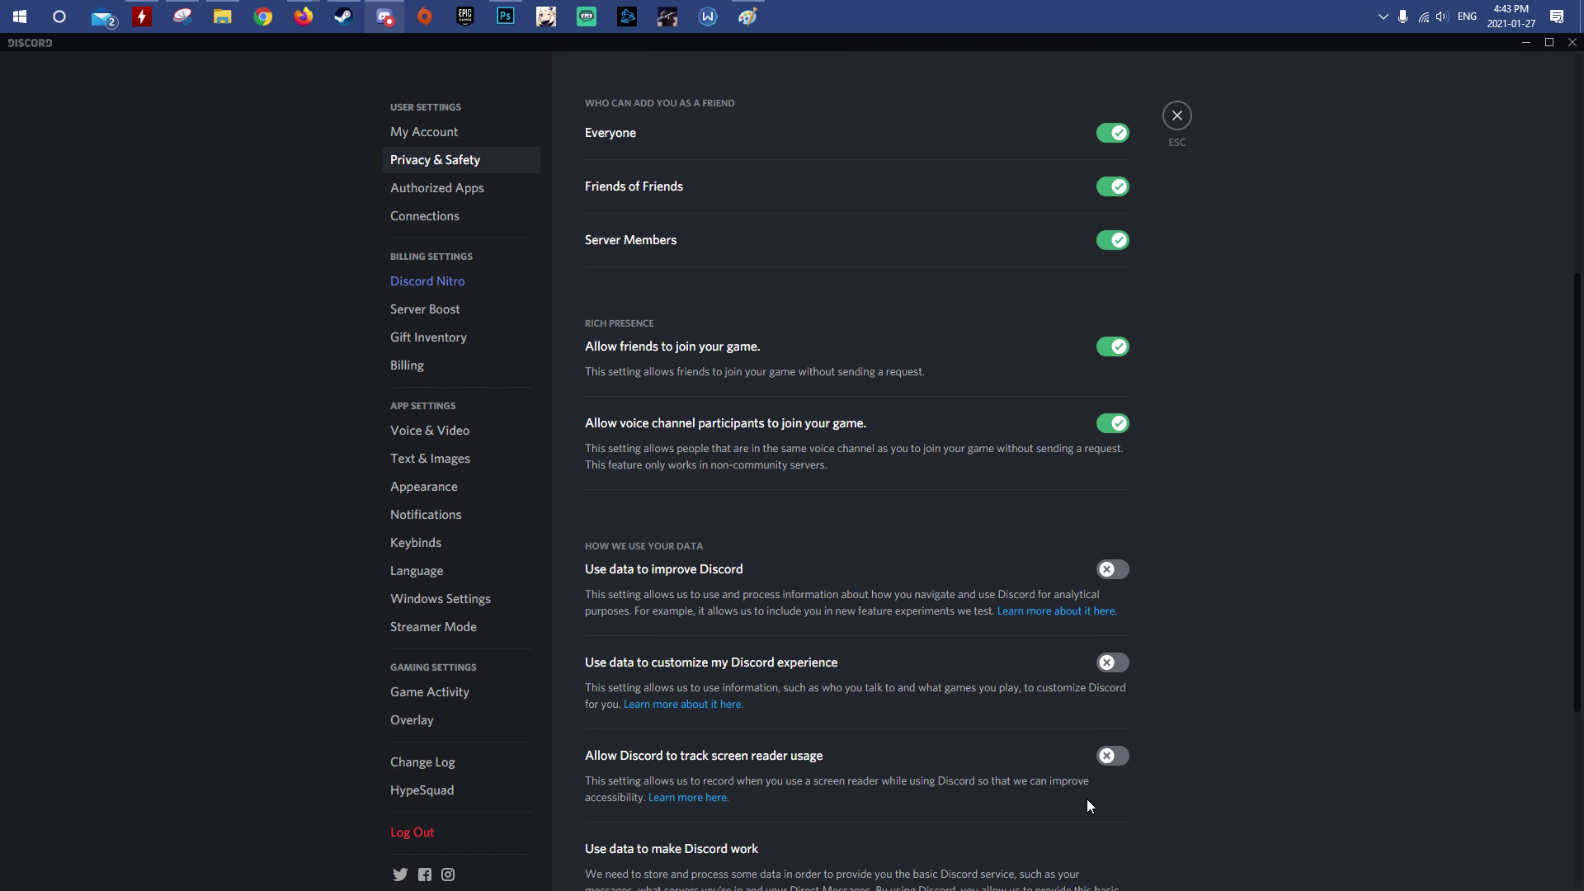
pyautogui.scroll(-2, 1087, 799)
# Open the Authorized Apps page, and review the linked accounts and their display options on the Connections page
pyautogui.click(429, 188)
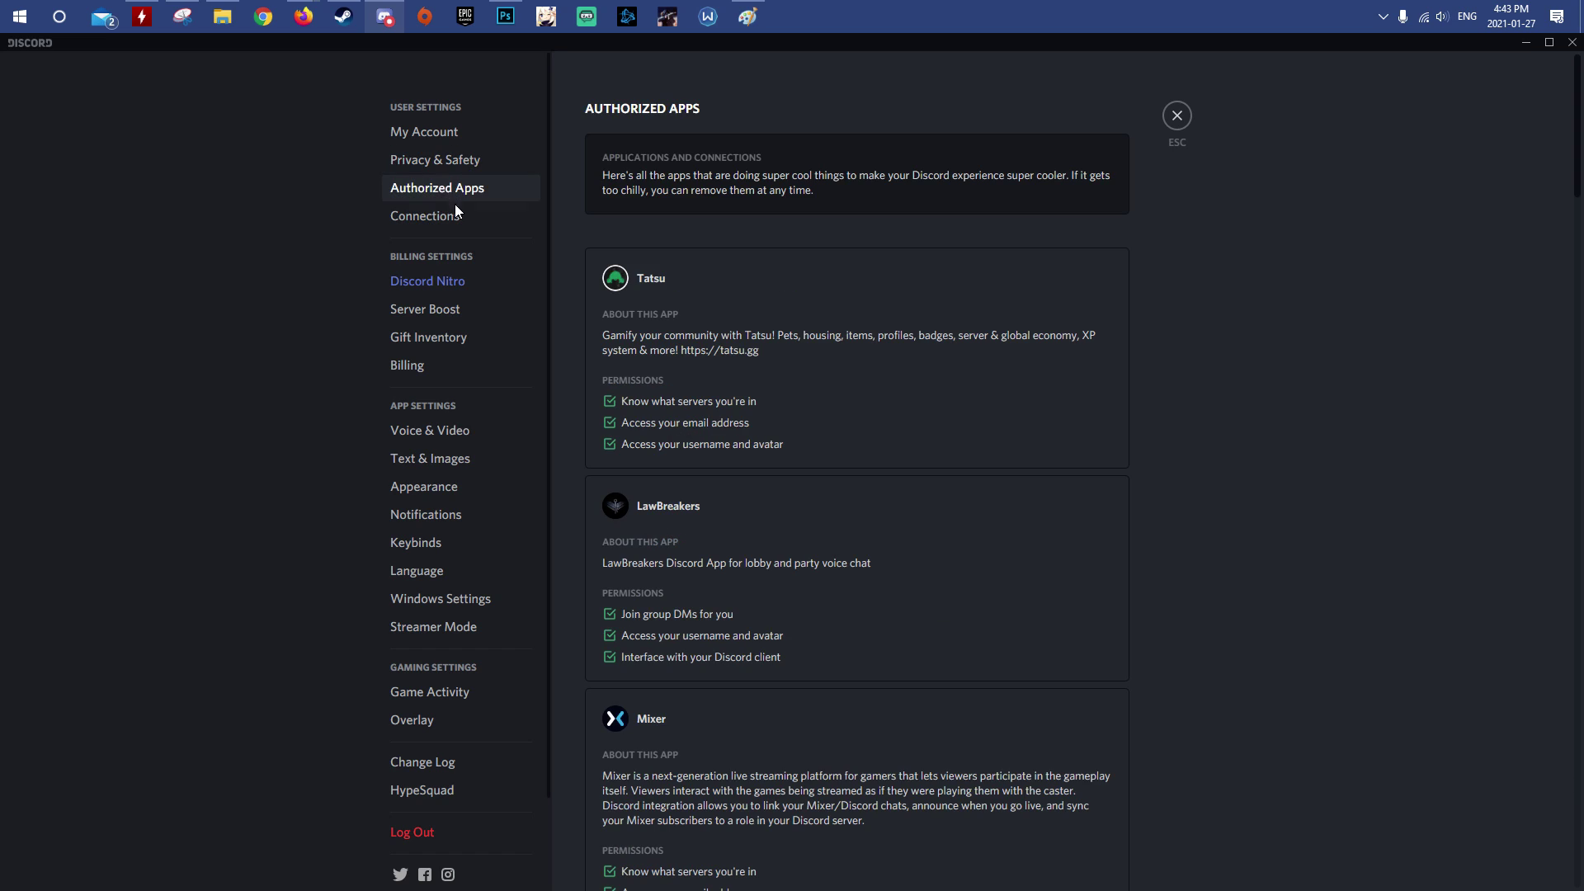
pyautogui.click(449, 216)
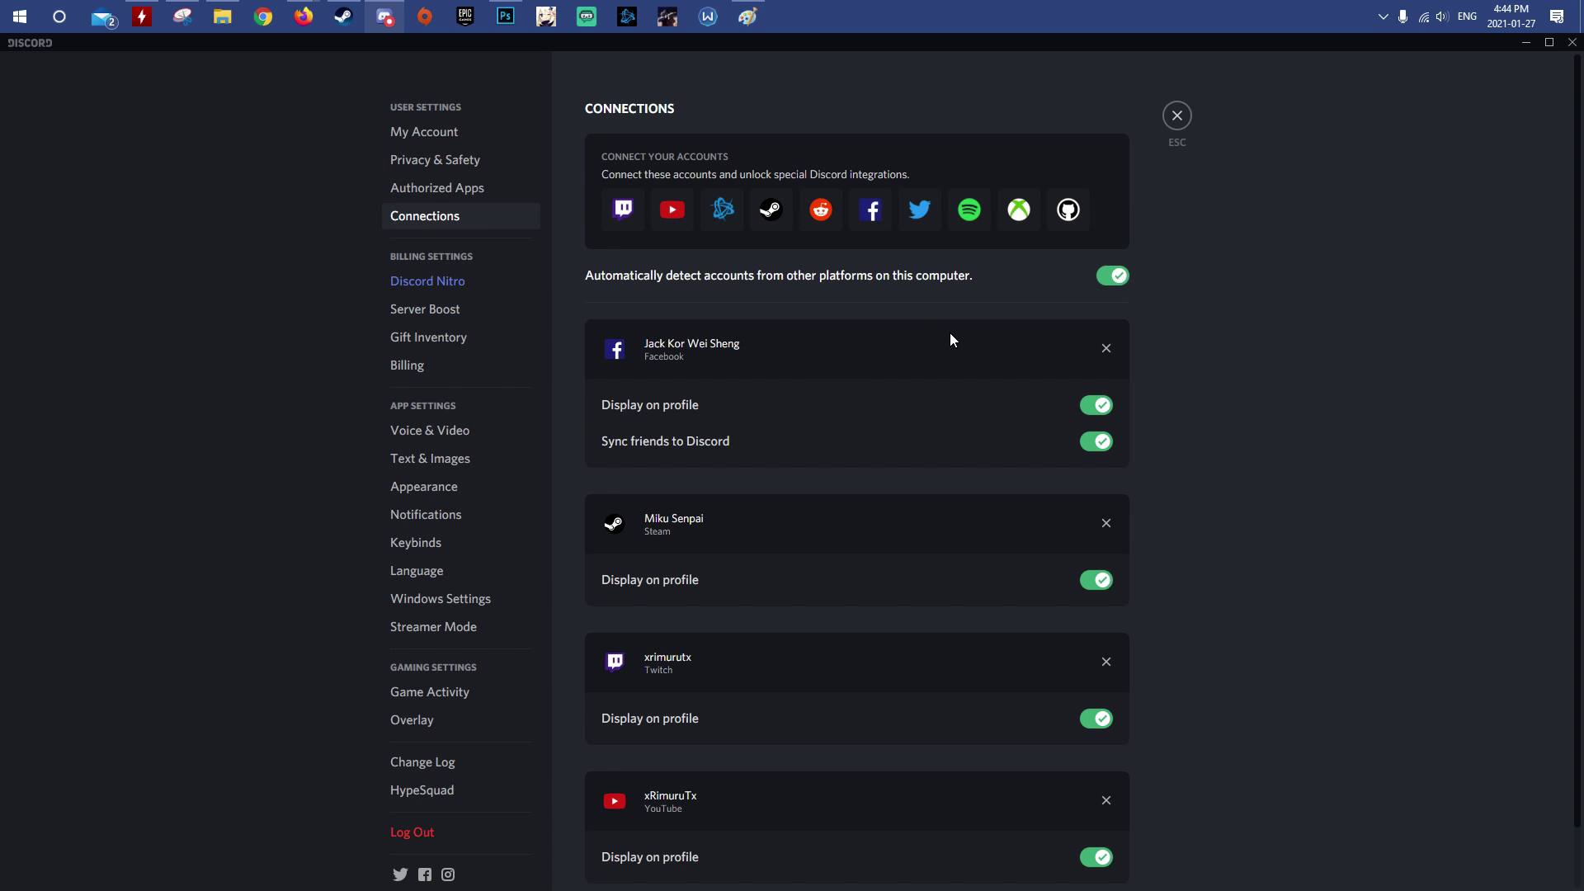
pyautogui.scroll(-2, 809, 453)
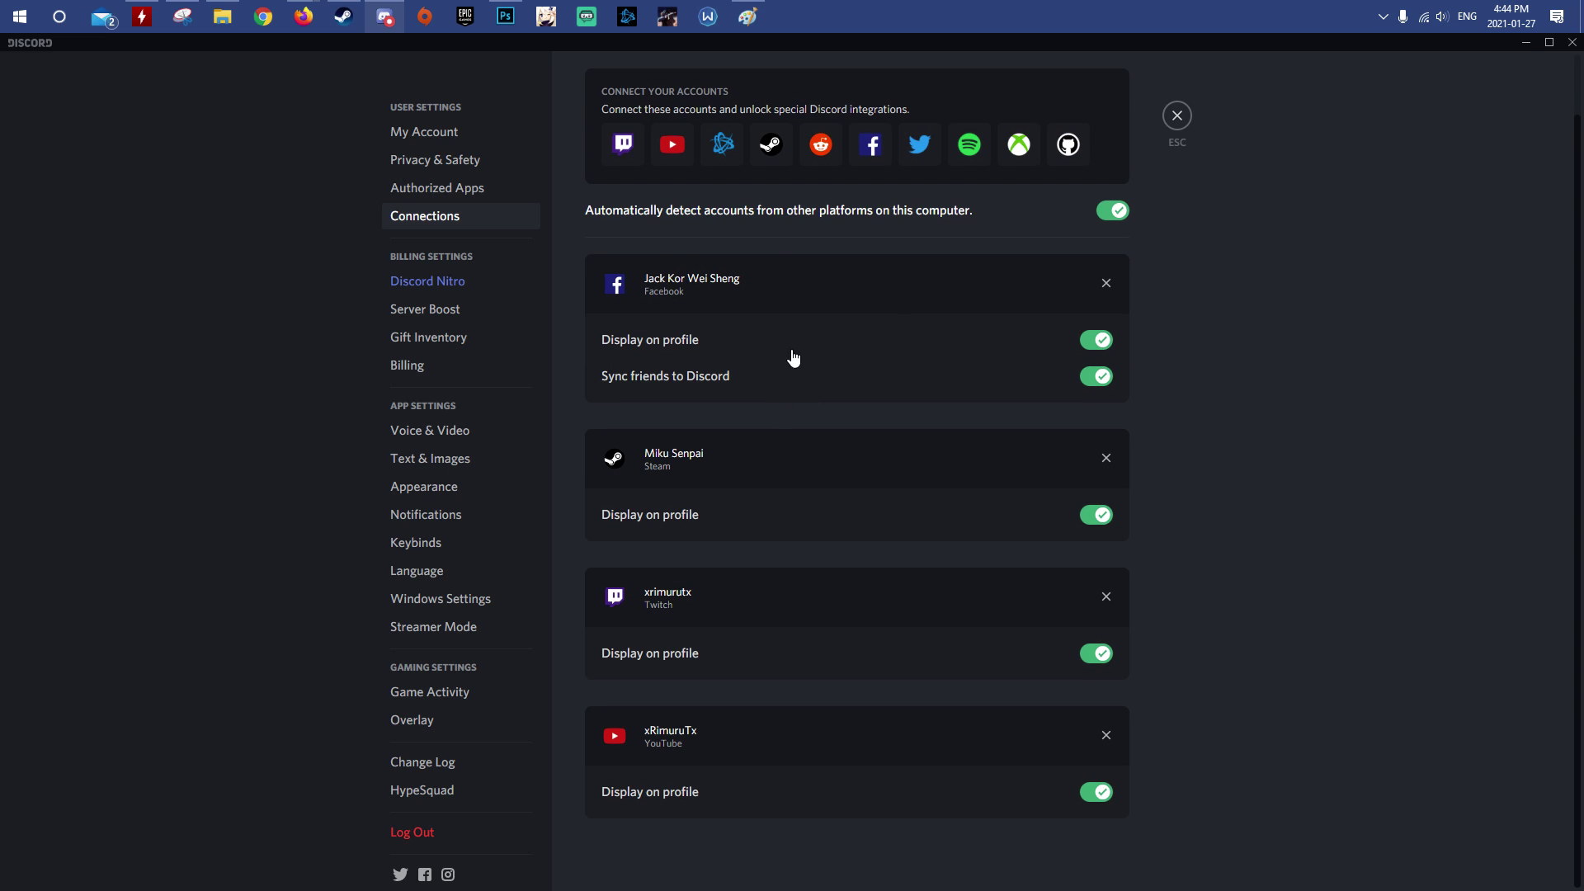
# Leave the settings, view your own profile card from the General voice channel, and close the card
pyautogui.click(1185, 119)
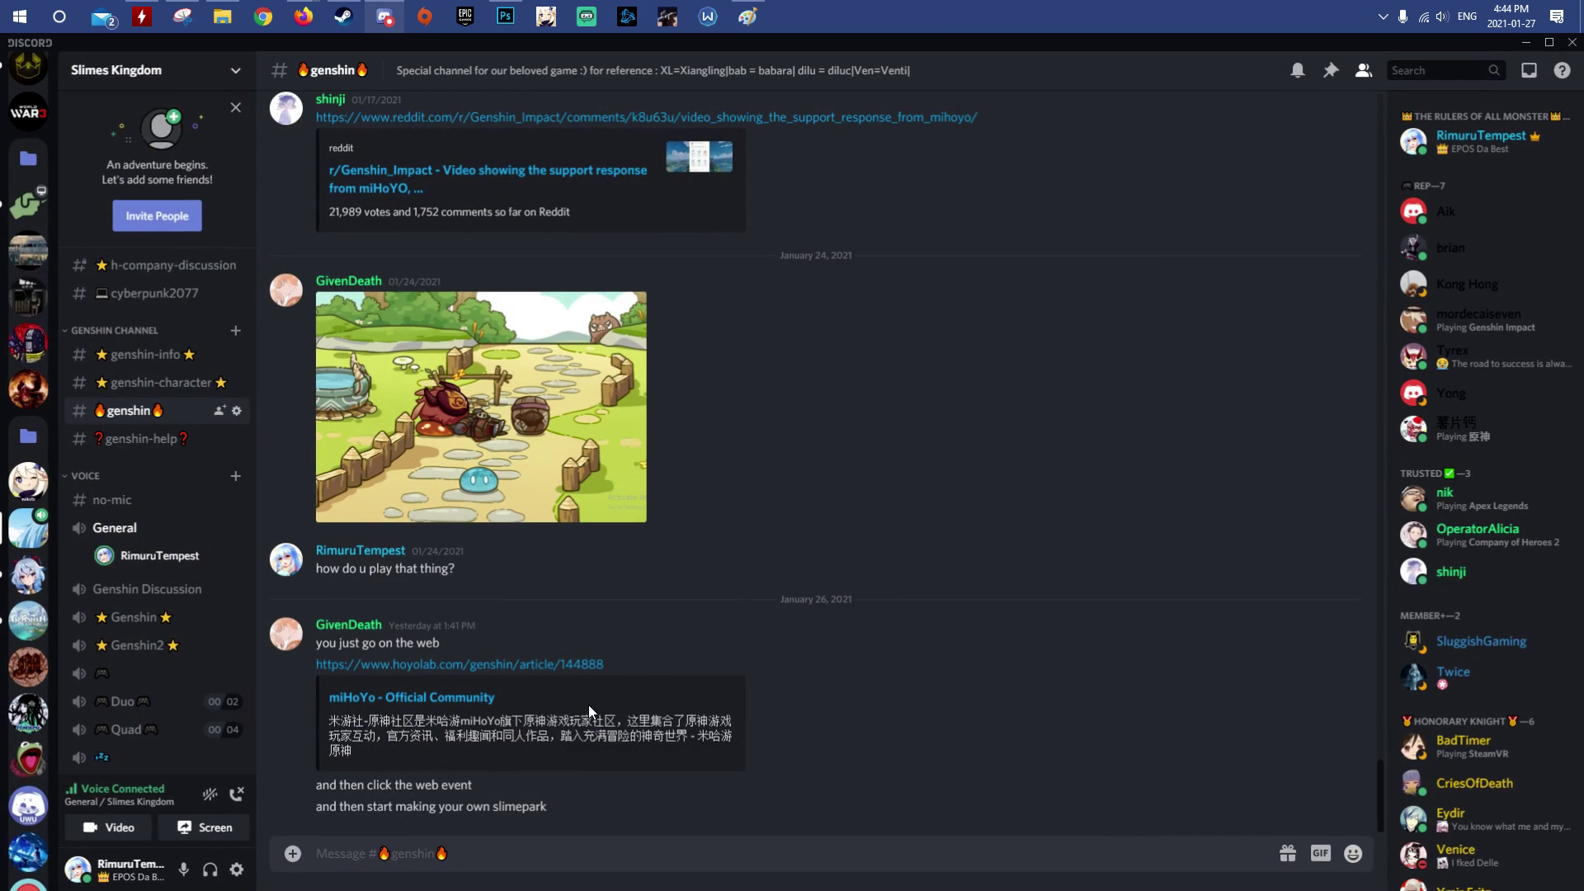
pyautogui.click(201, 555)
pyautogui.click(397, 458)
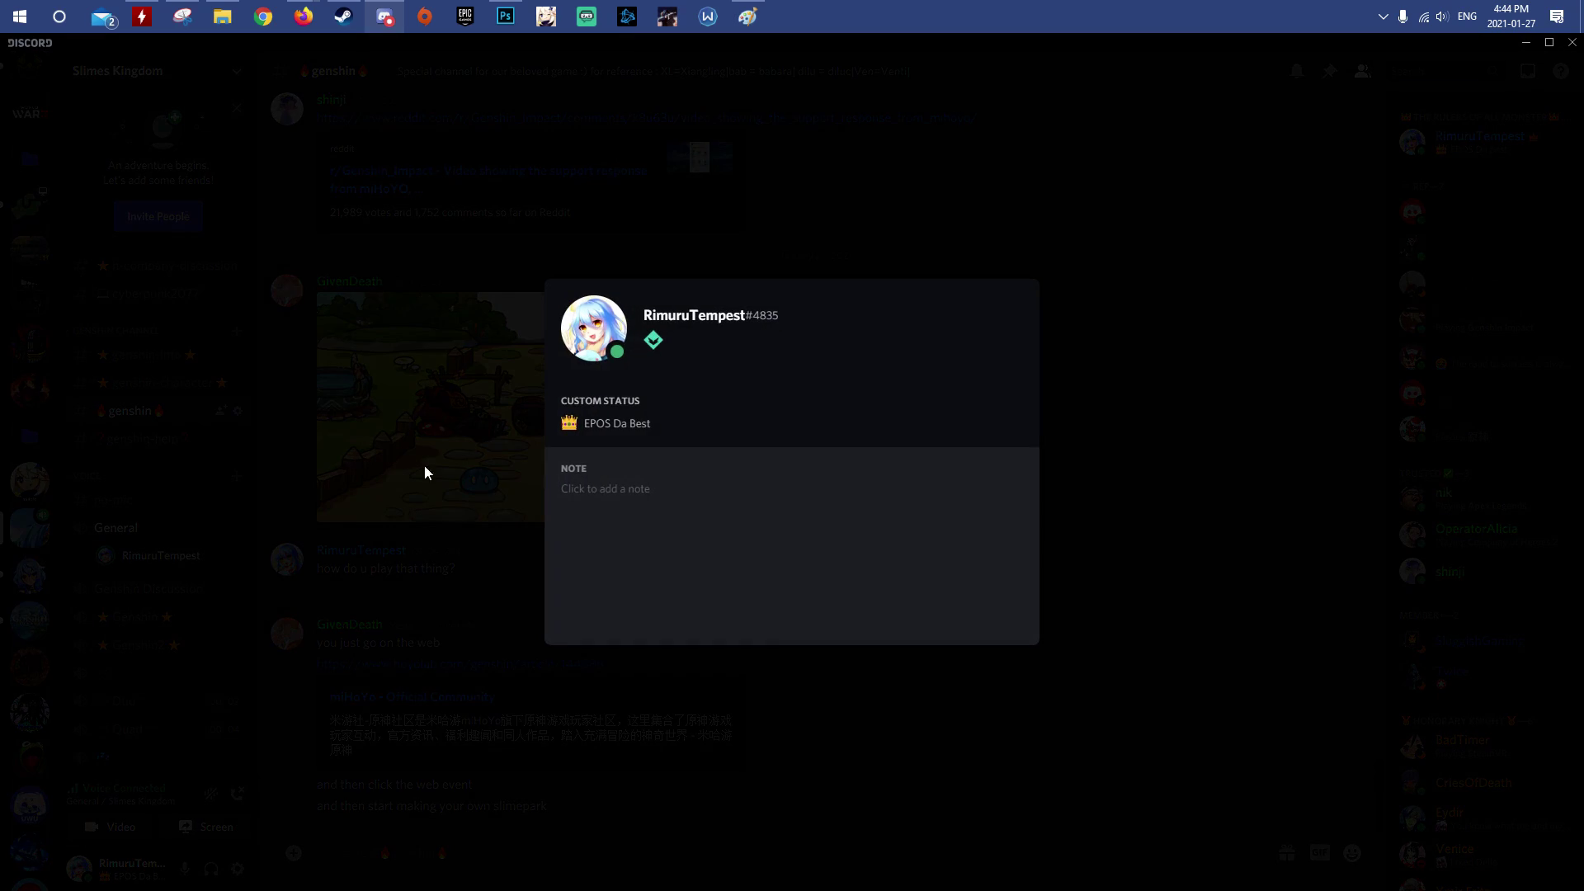
pyautogui.click(734, 675)
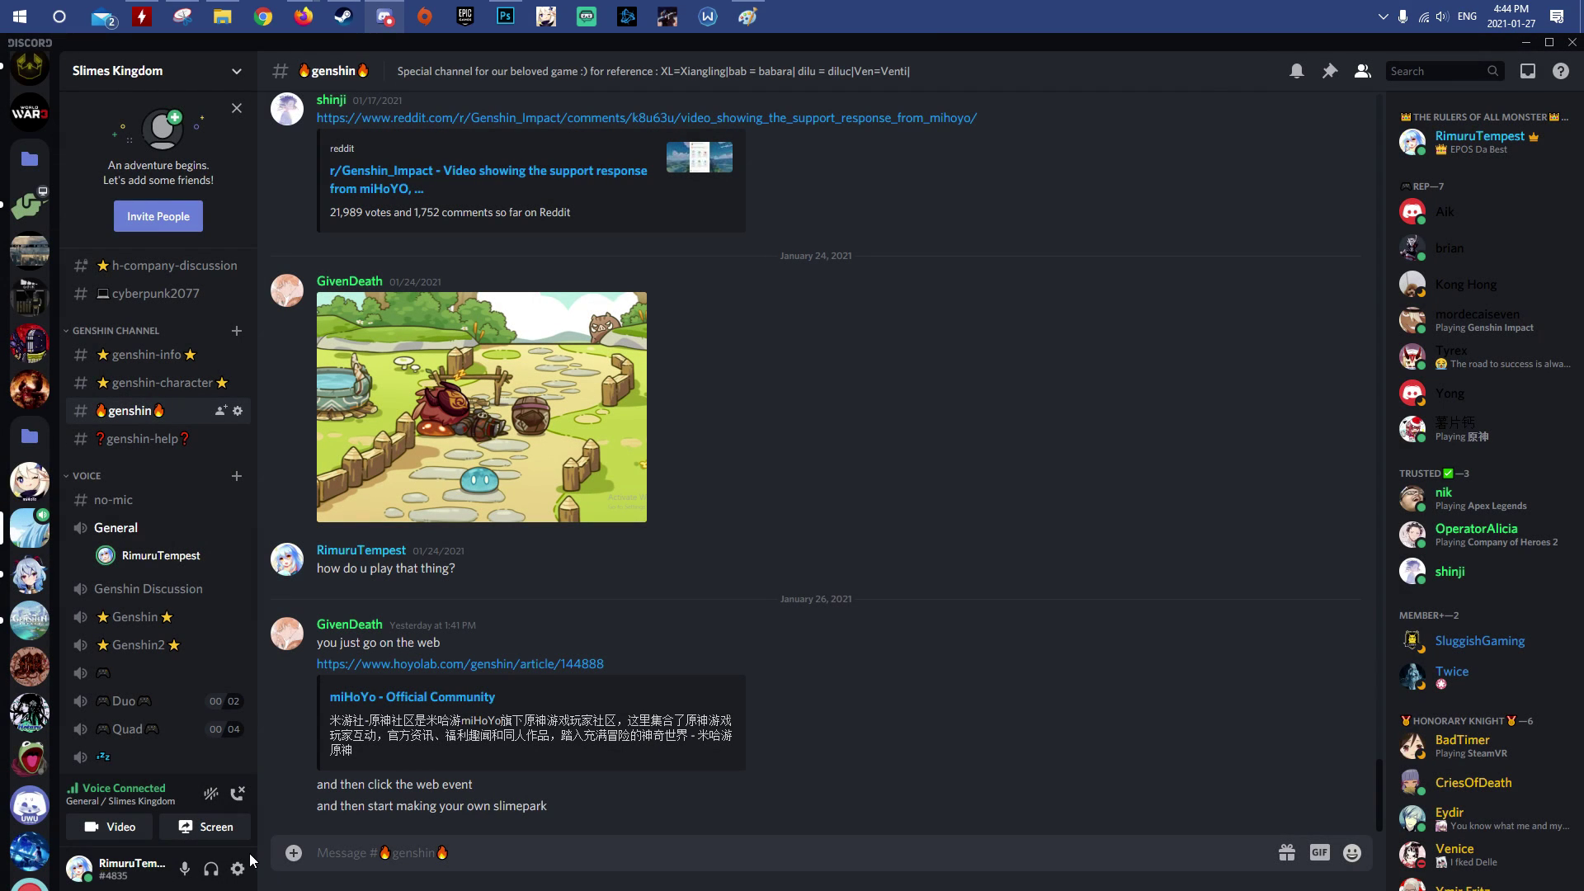
# Reopen the user settings and return to the Connections page
pyautogui.click(237, 868)
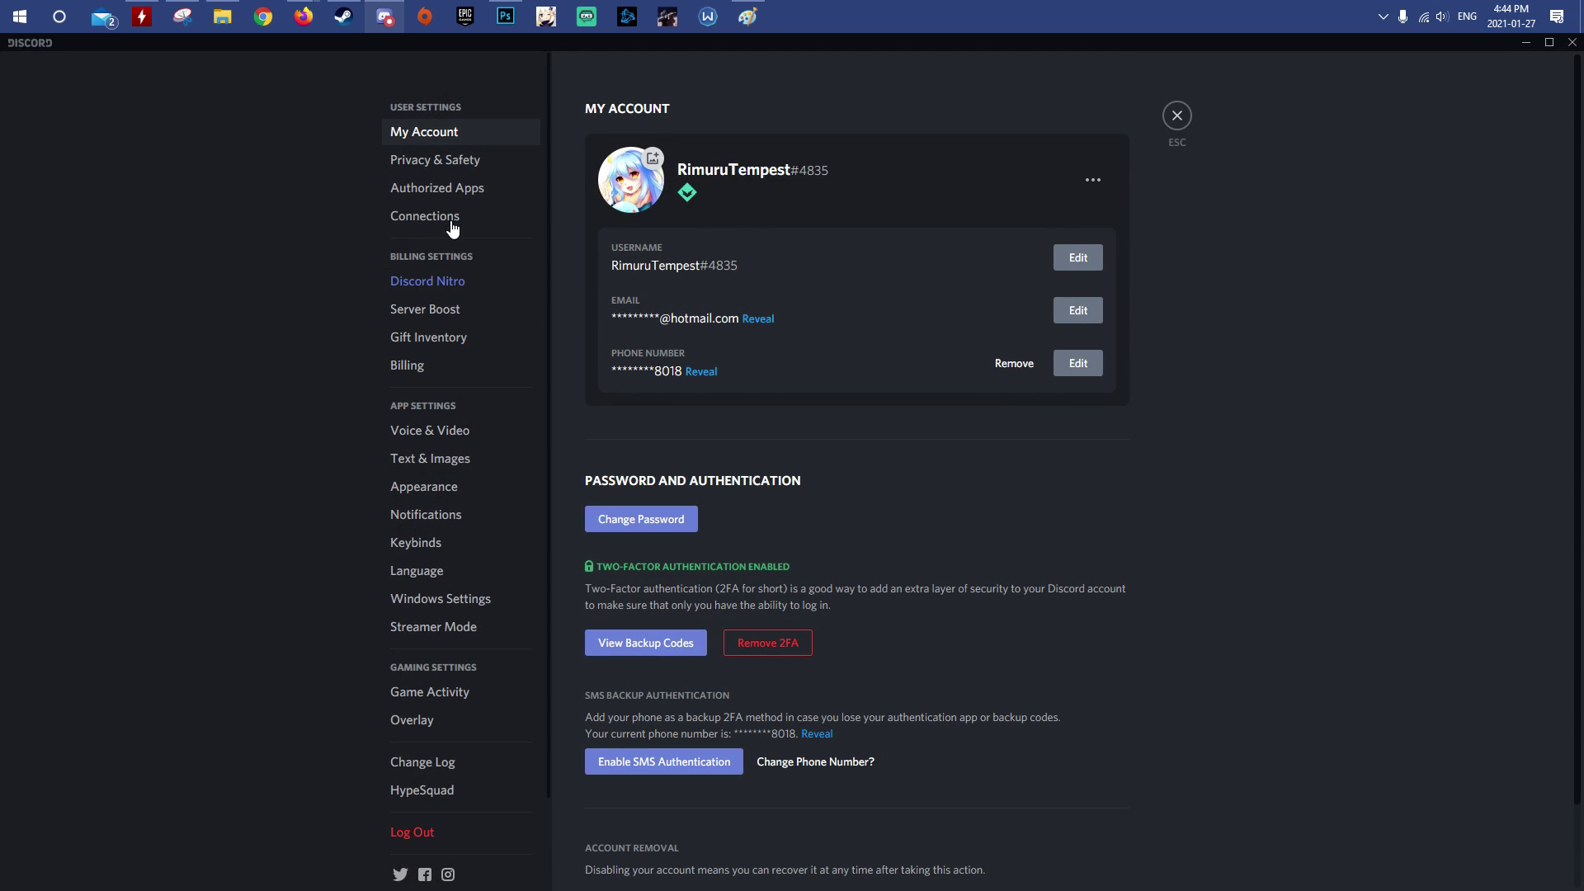
pyautogui.click(426, 190)
pyautogui.click(432, 216)
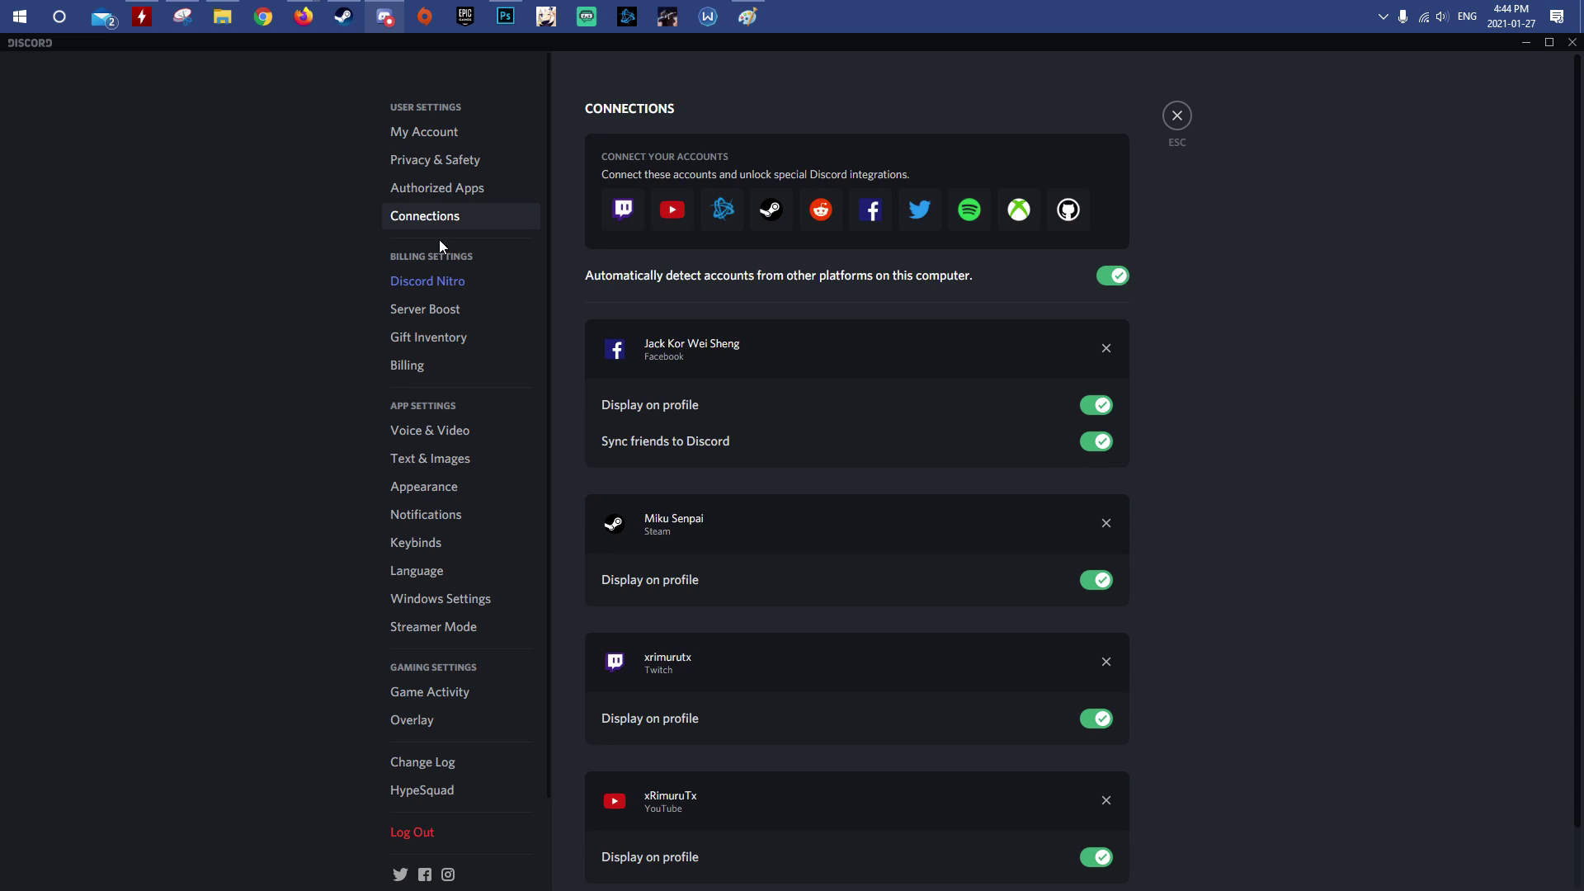
# Open the Discord Nitro page and examine the included perks, subscription options and the Nitro Classic plan
pyautogui.click(458, 282)
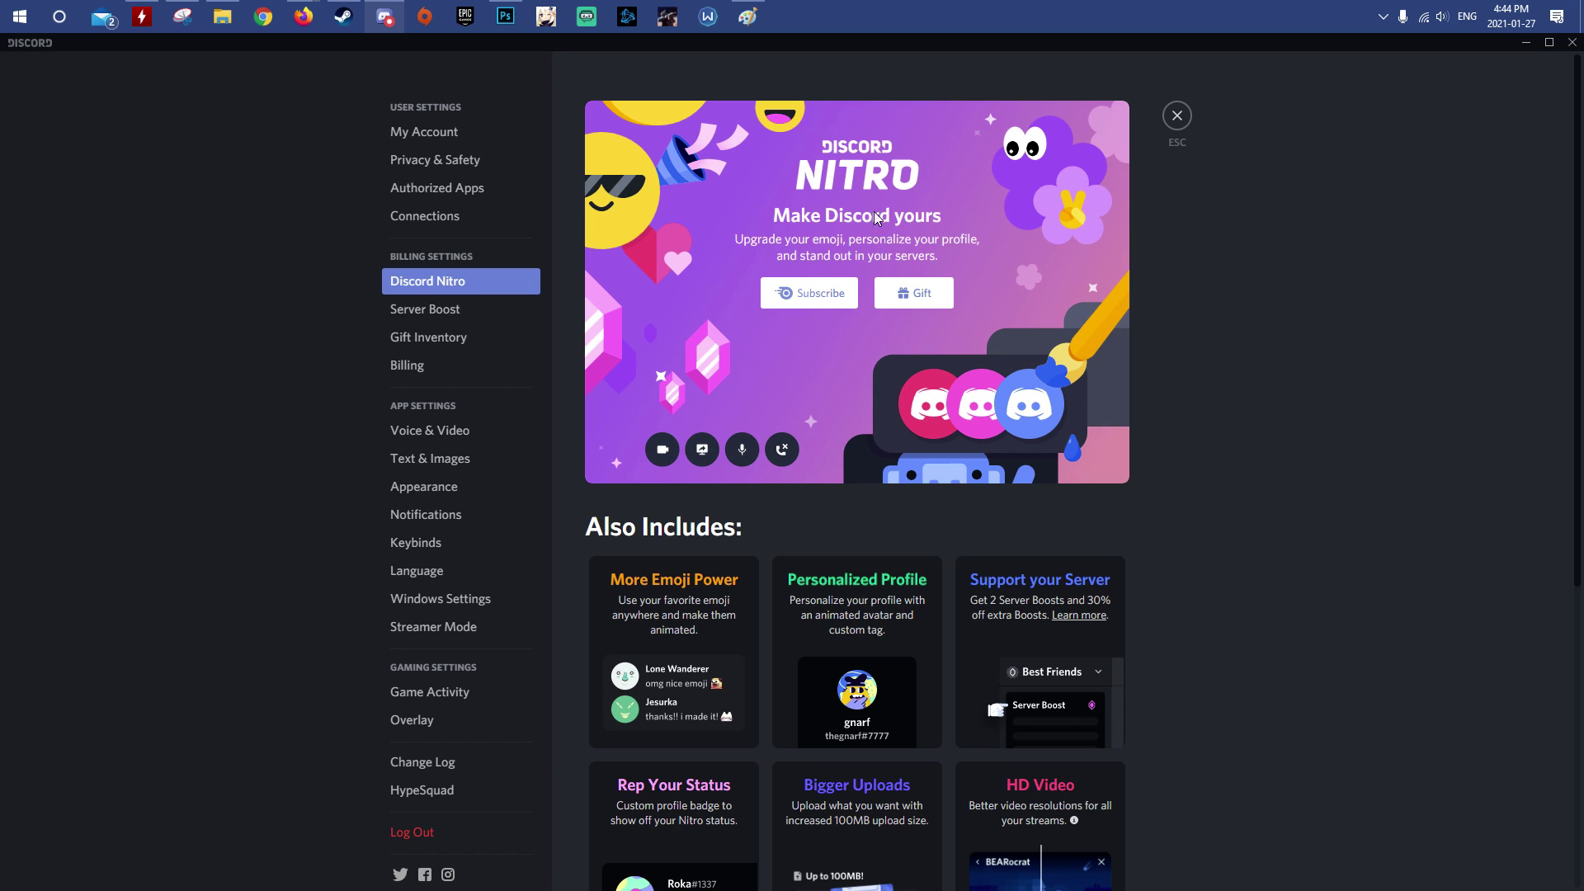
pyautogui.scroll(-6, 907, 536)
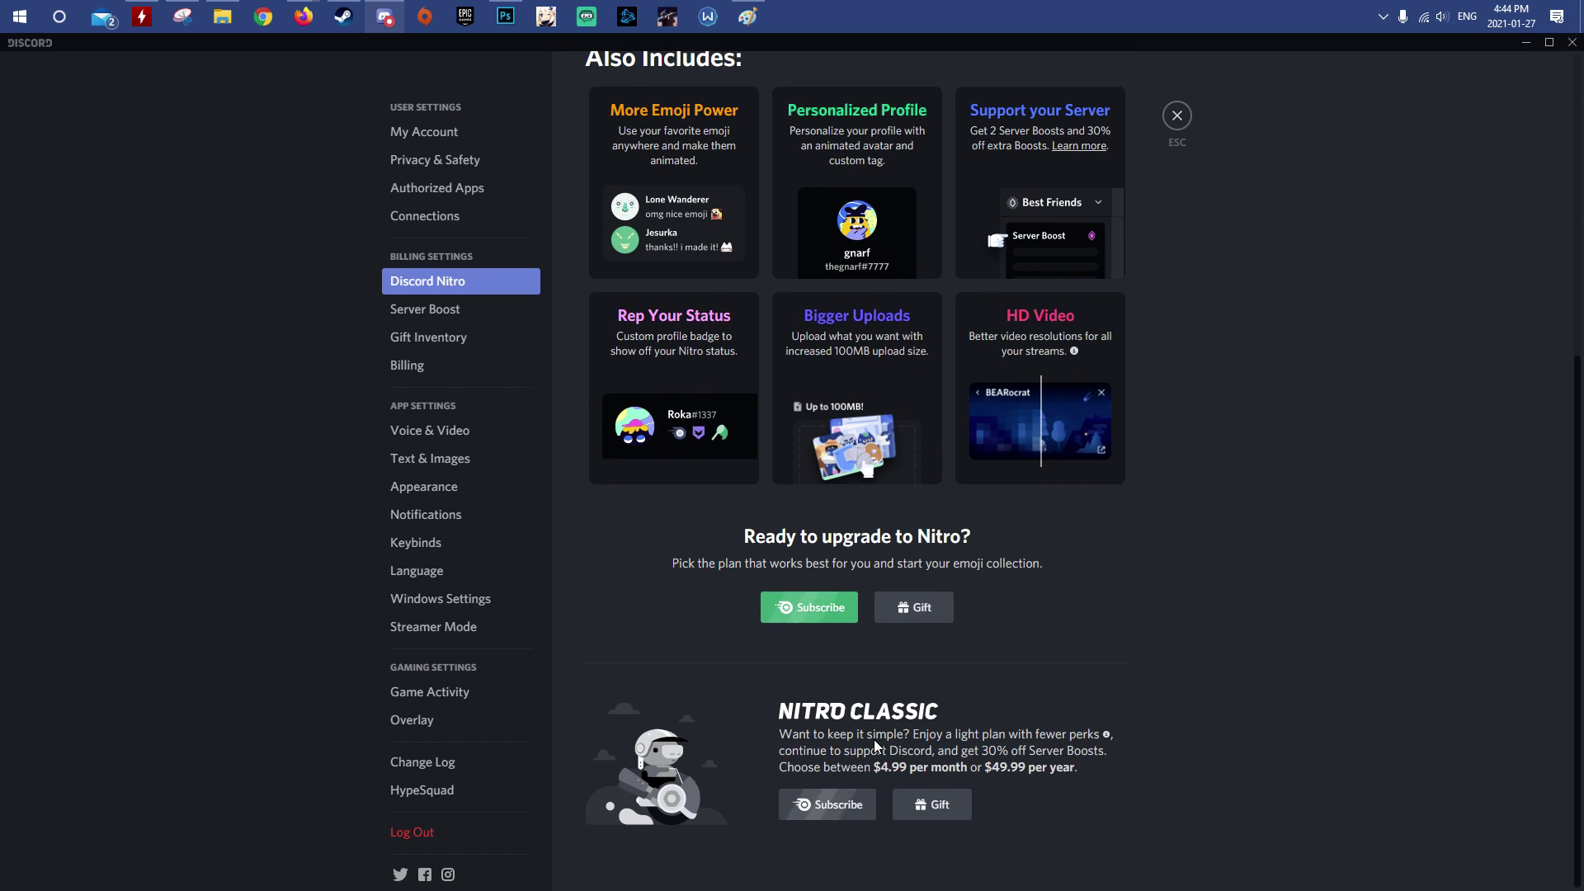
pyautogui.scroll(3, 879, 742)
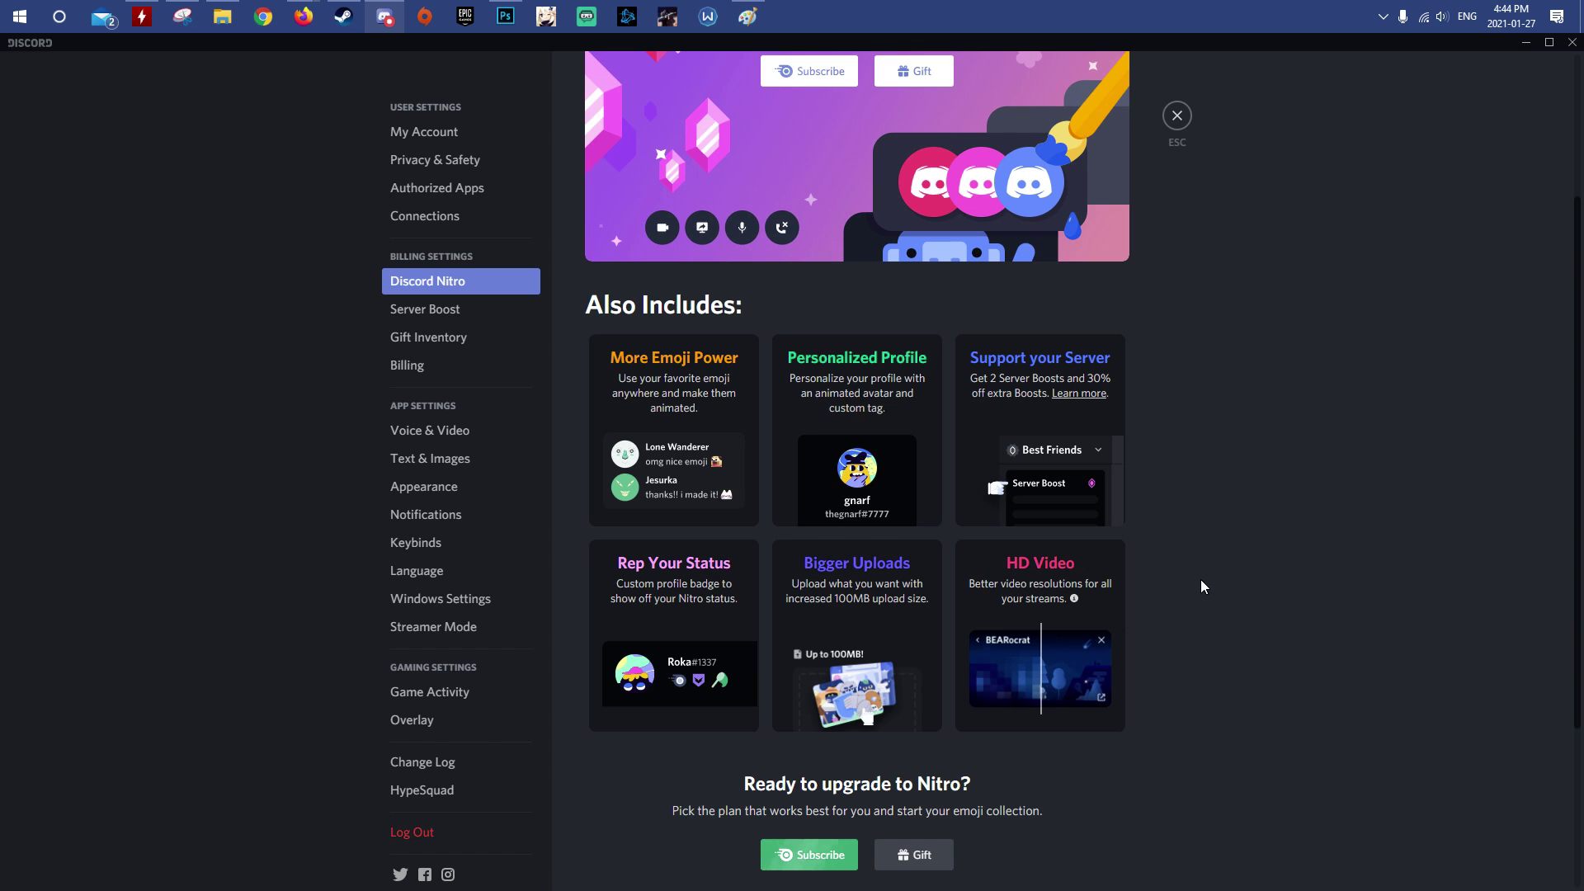
pyautogui.scroll(3, 1225, 551)
pyautogui.scroll(-6, 1062, 470)
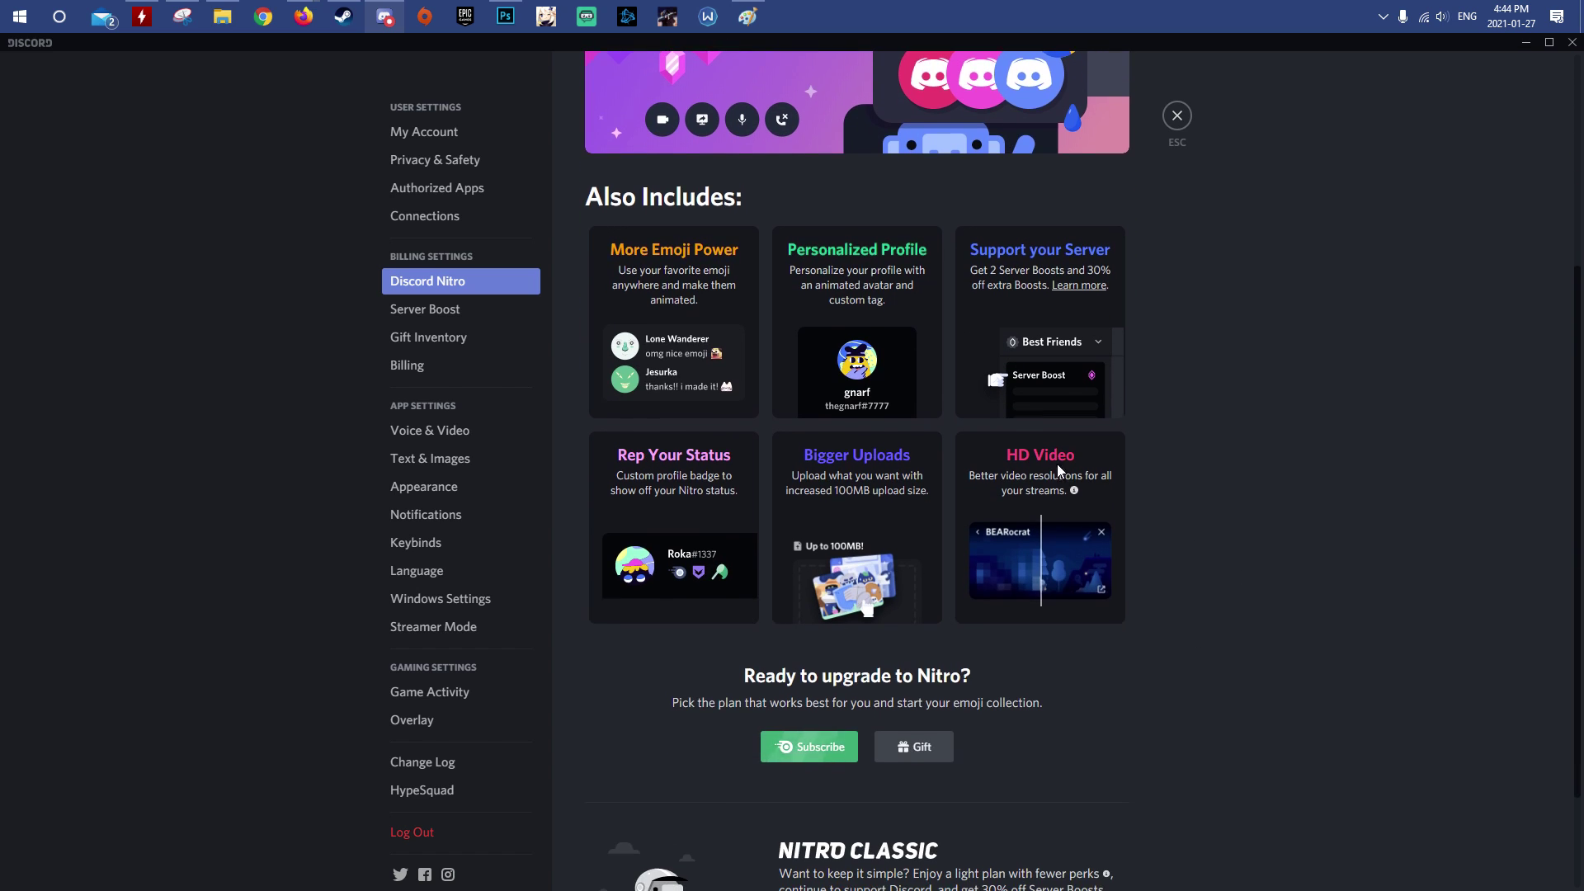
pyautogui.scroll(6, 963, 532)
pyautogui.scroll(-6, 955, 303)
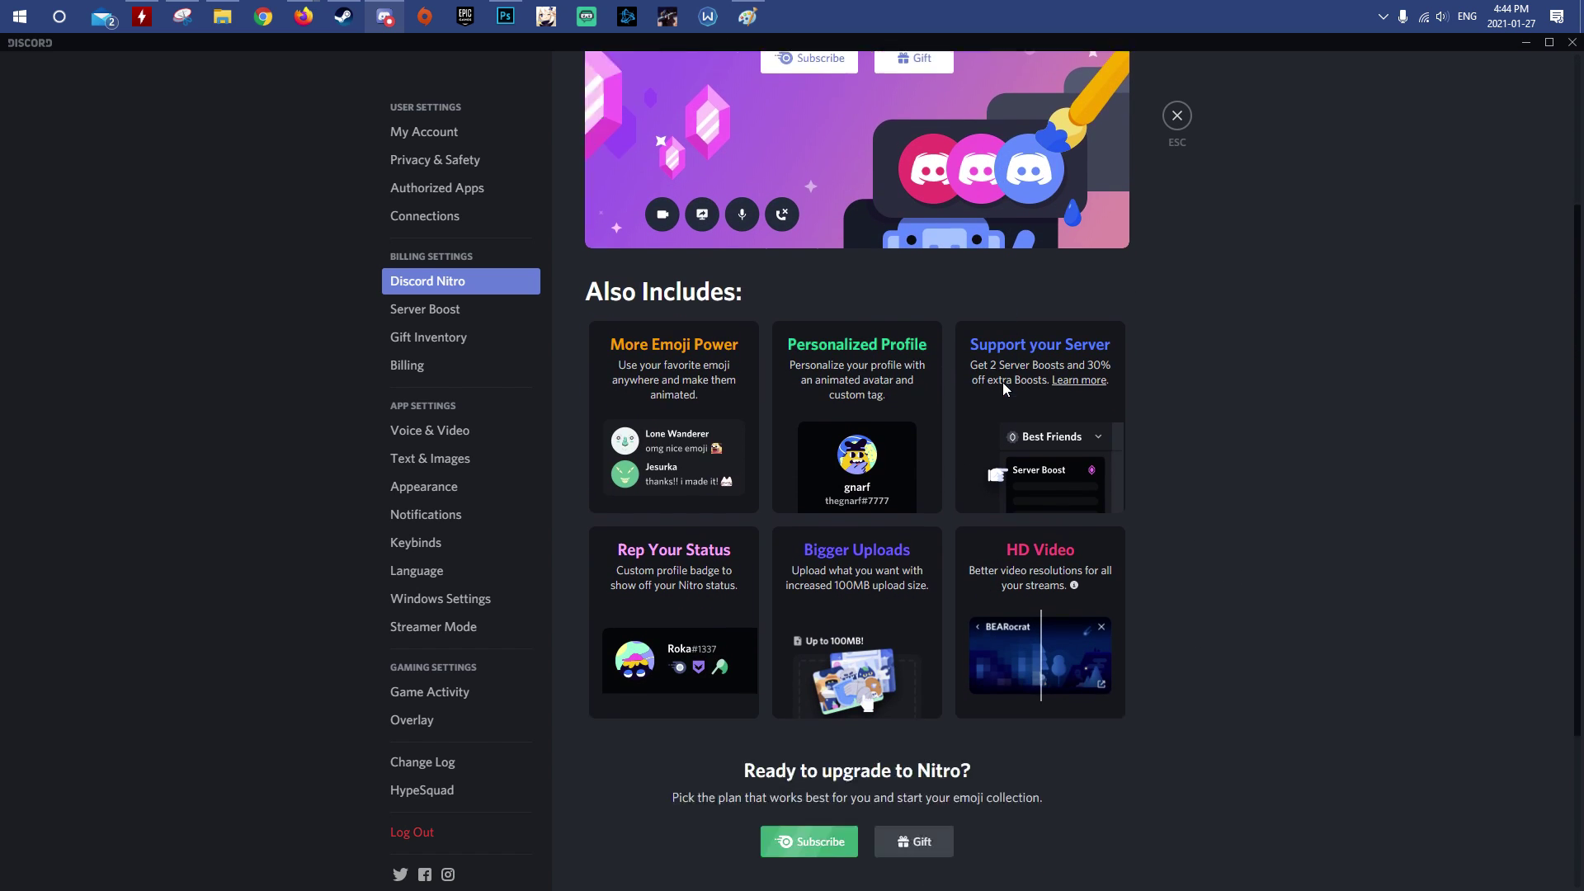
pyautogui.scroll(6, 938, 431)
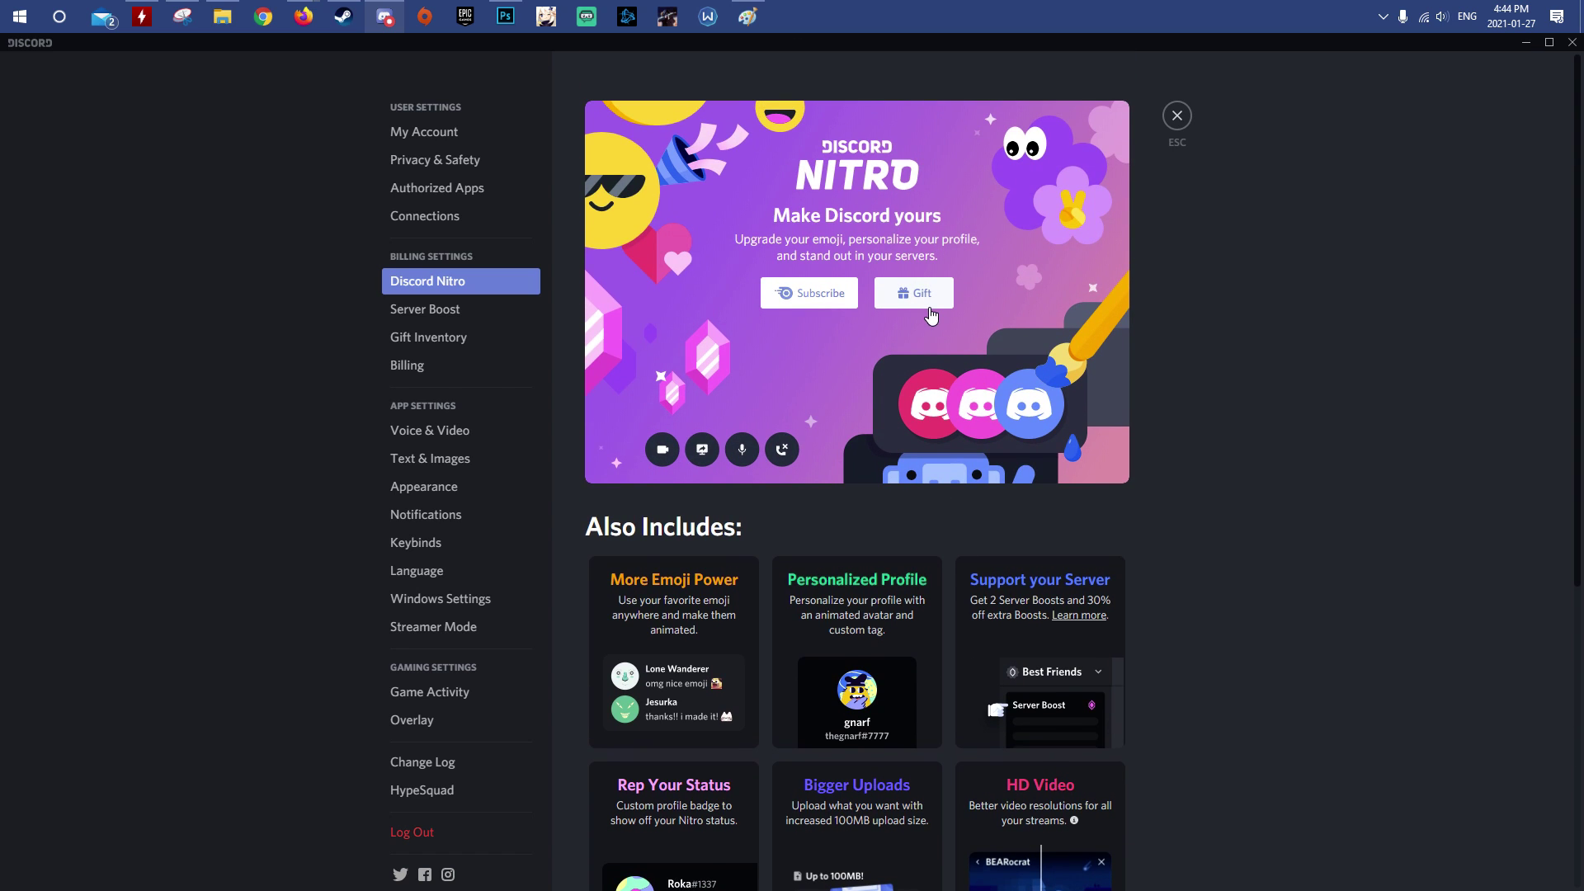
pyautogui.scroll(-6, 930, 329)
pyautogui.scroll(6, 926, 692)
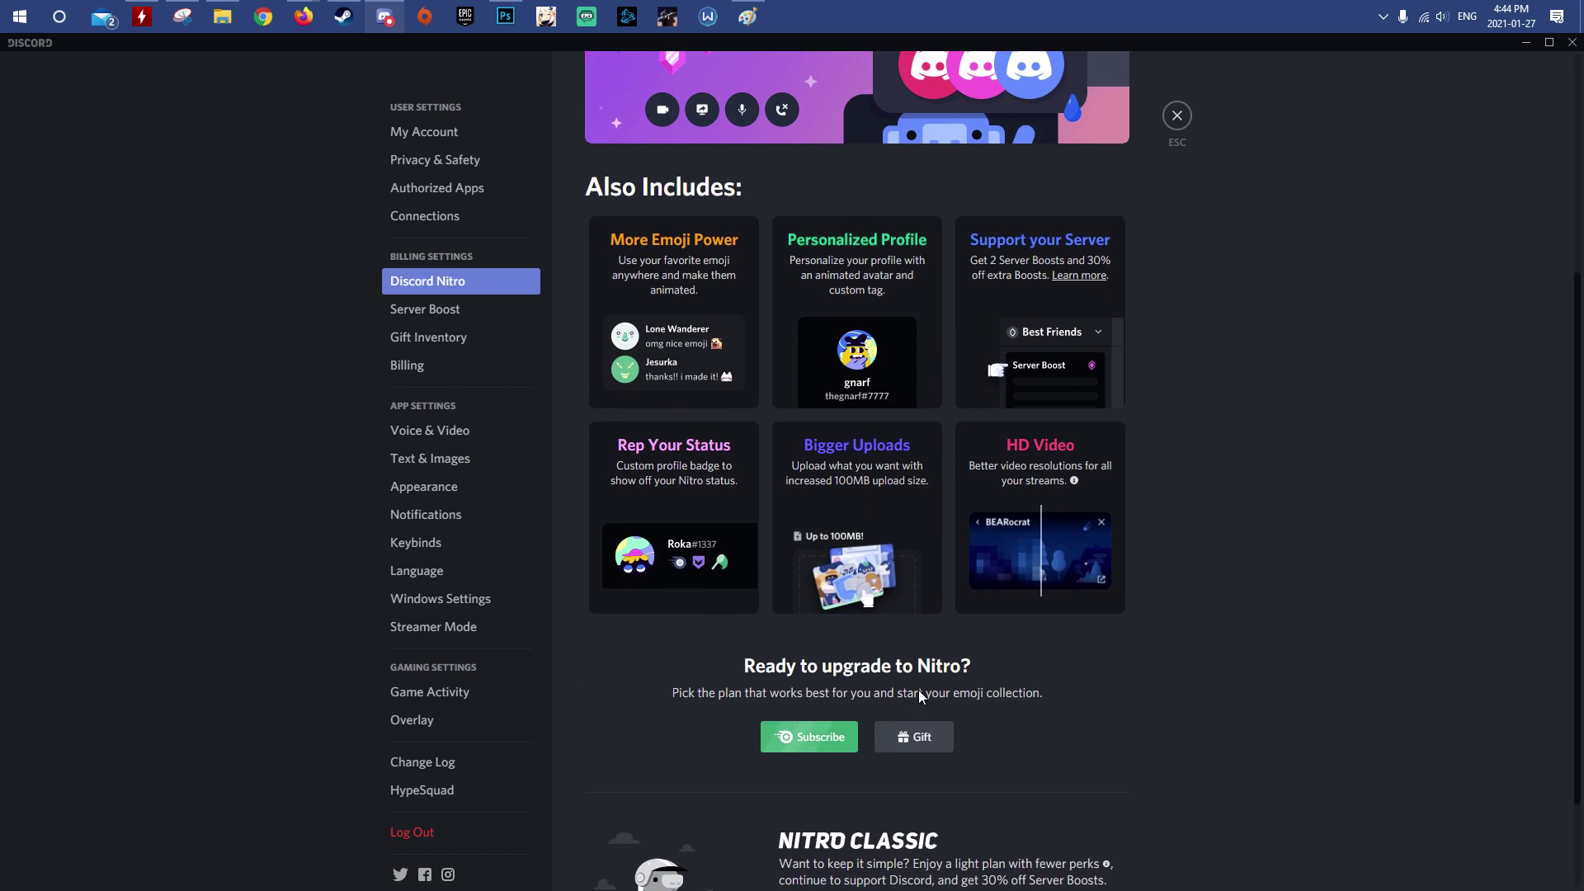
pyautogui.scroll(-6, 848, 263)
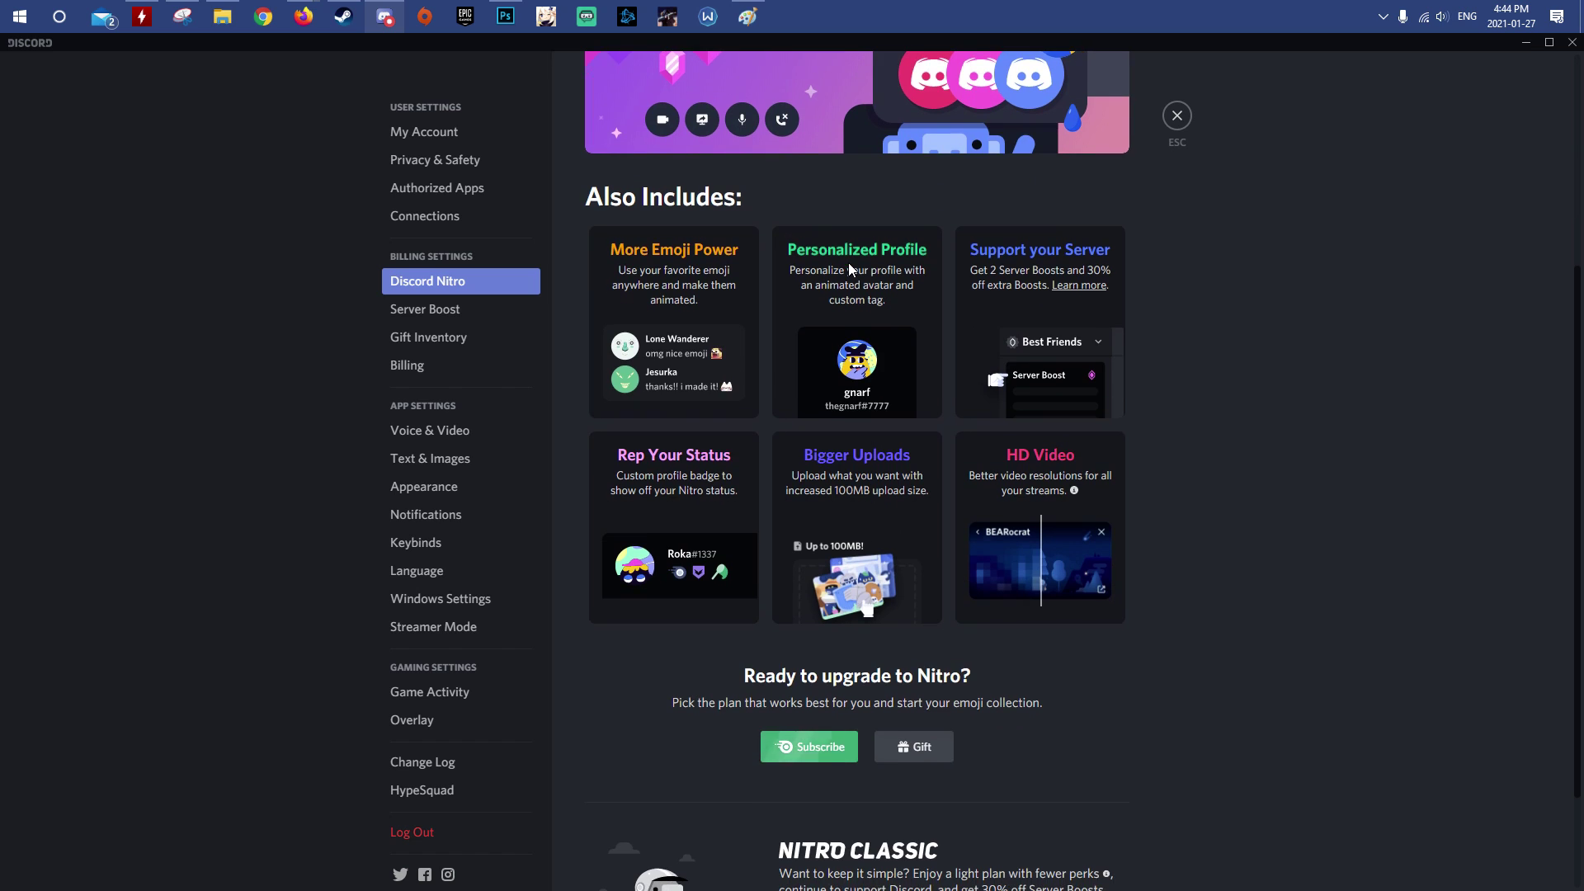
pyautogui.scroll(6, 928, 457)
pyautogui.scroll(-6, 921, 385)
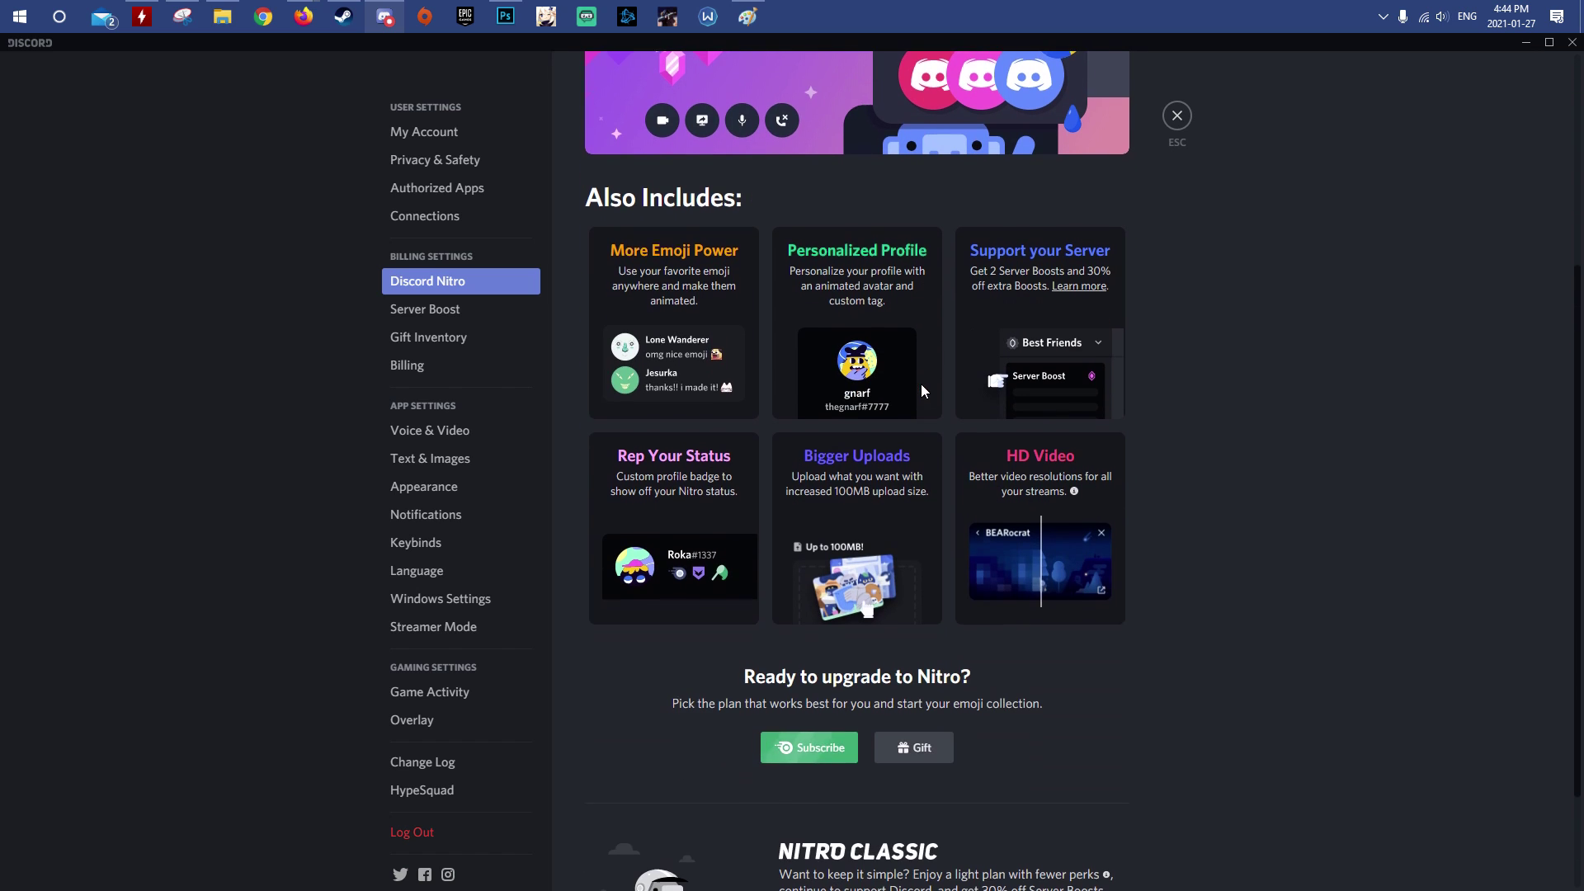
pyautogui.scroll(6, 913, 393)
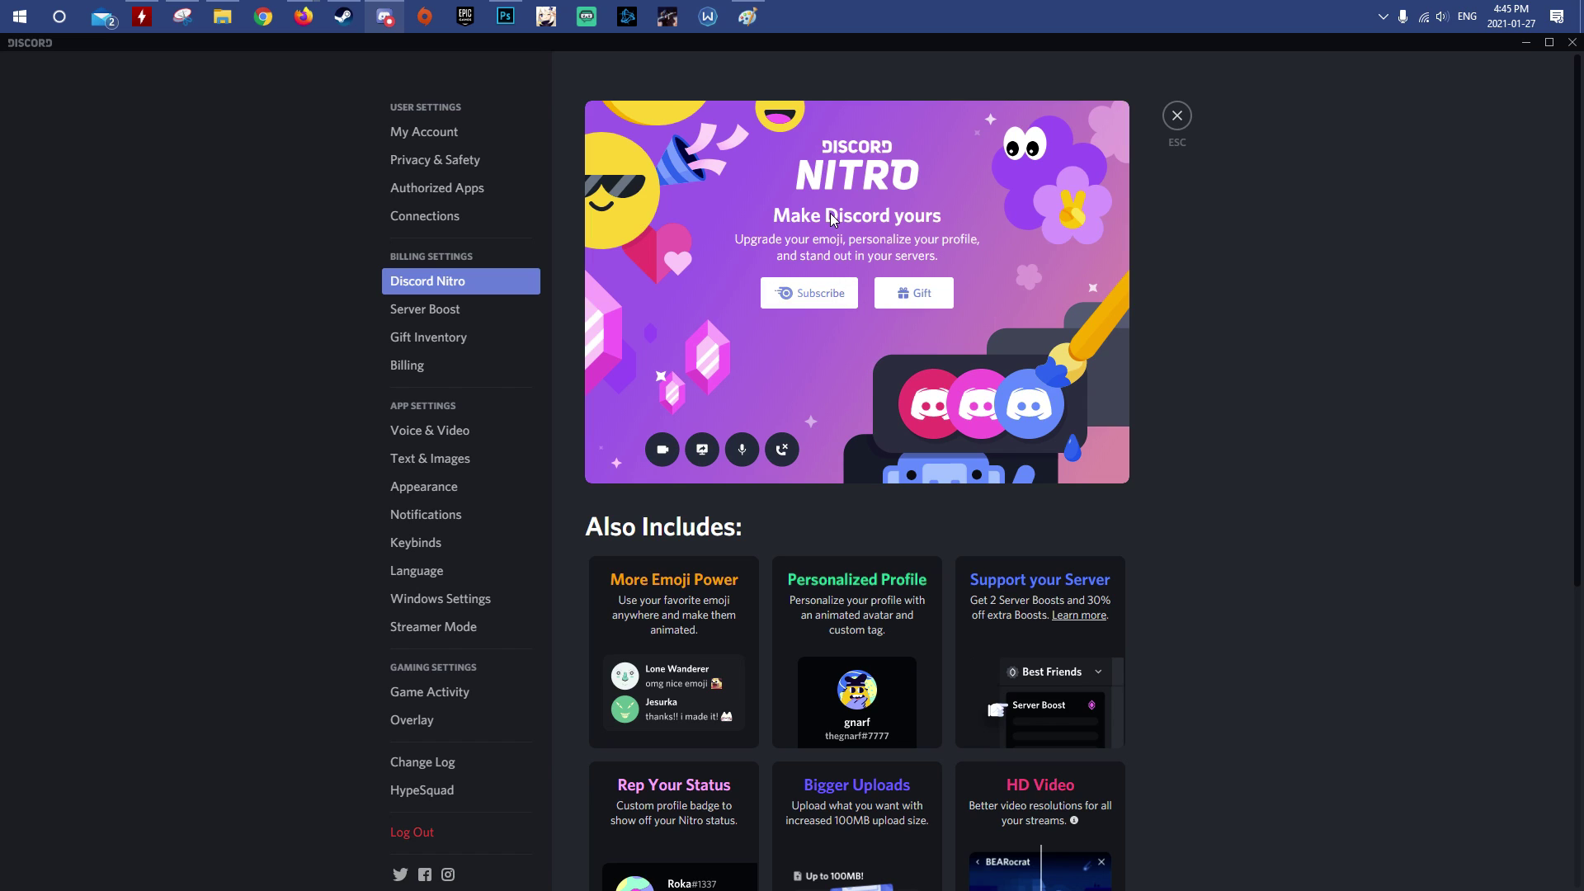
pyautogui.scroll(-1, 1013, 620)
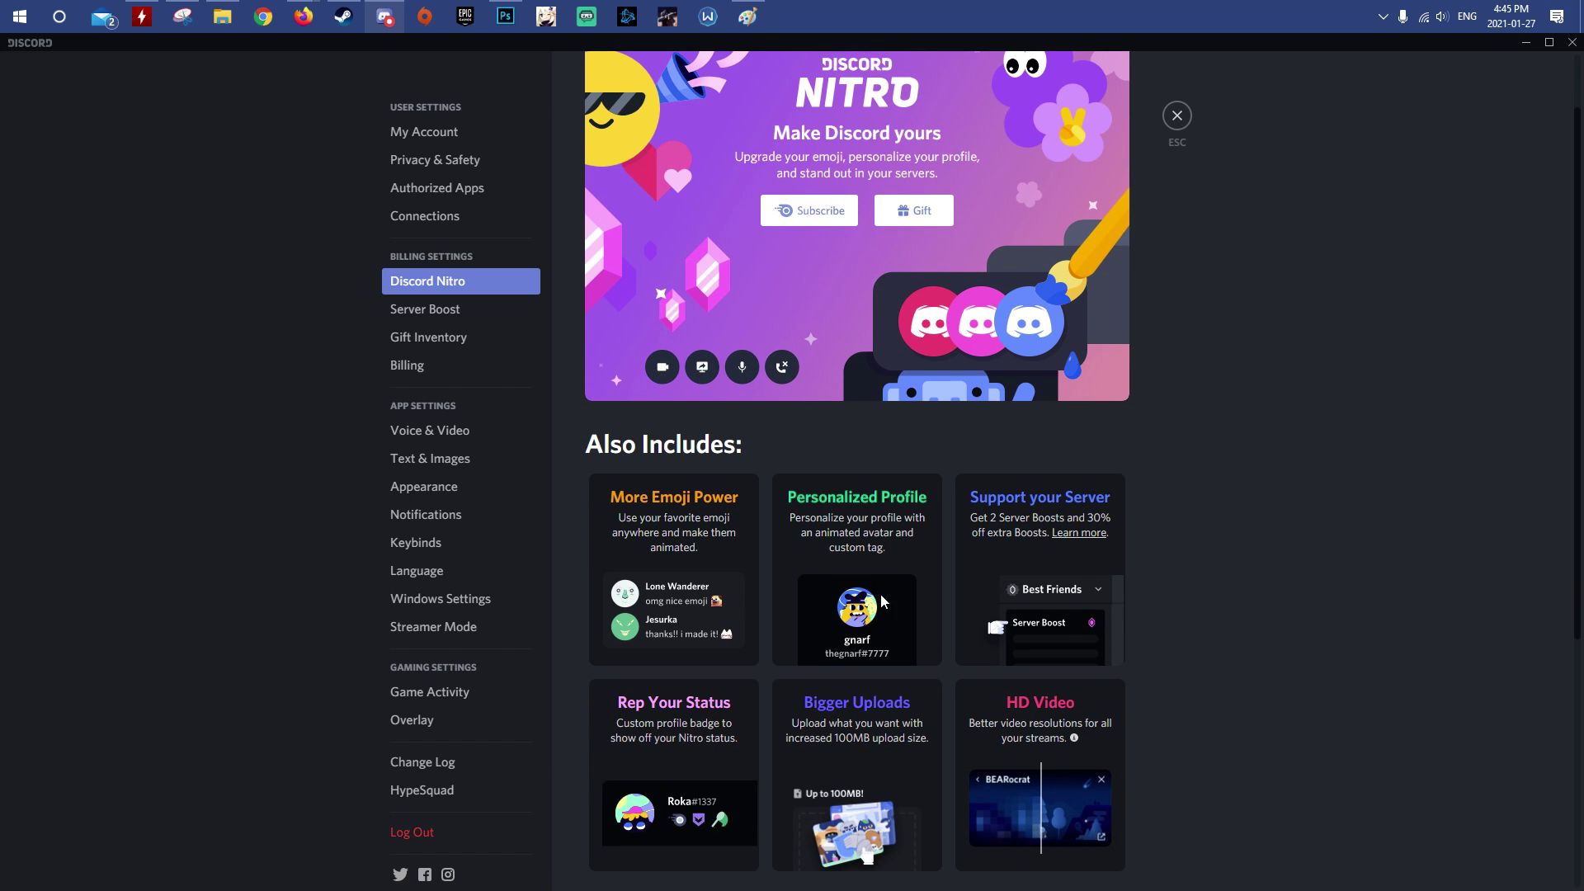
pyautogui.scroll(-2, 868, 635)
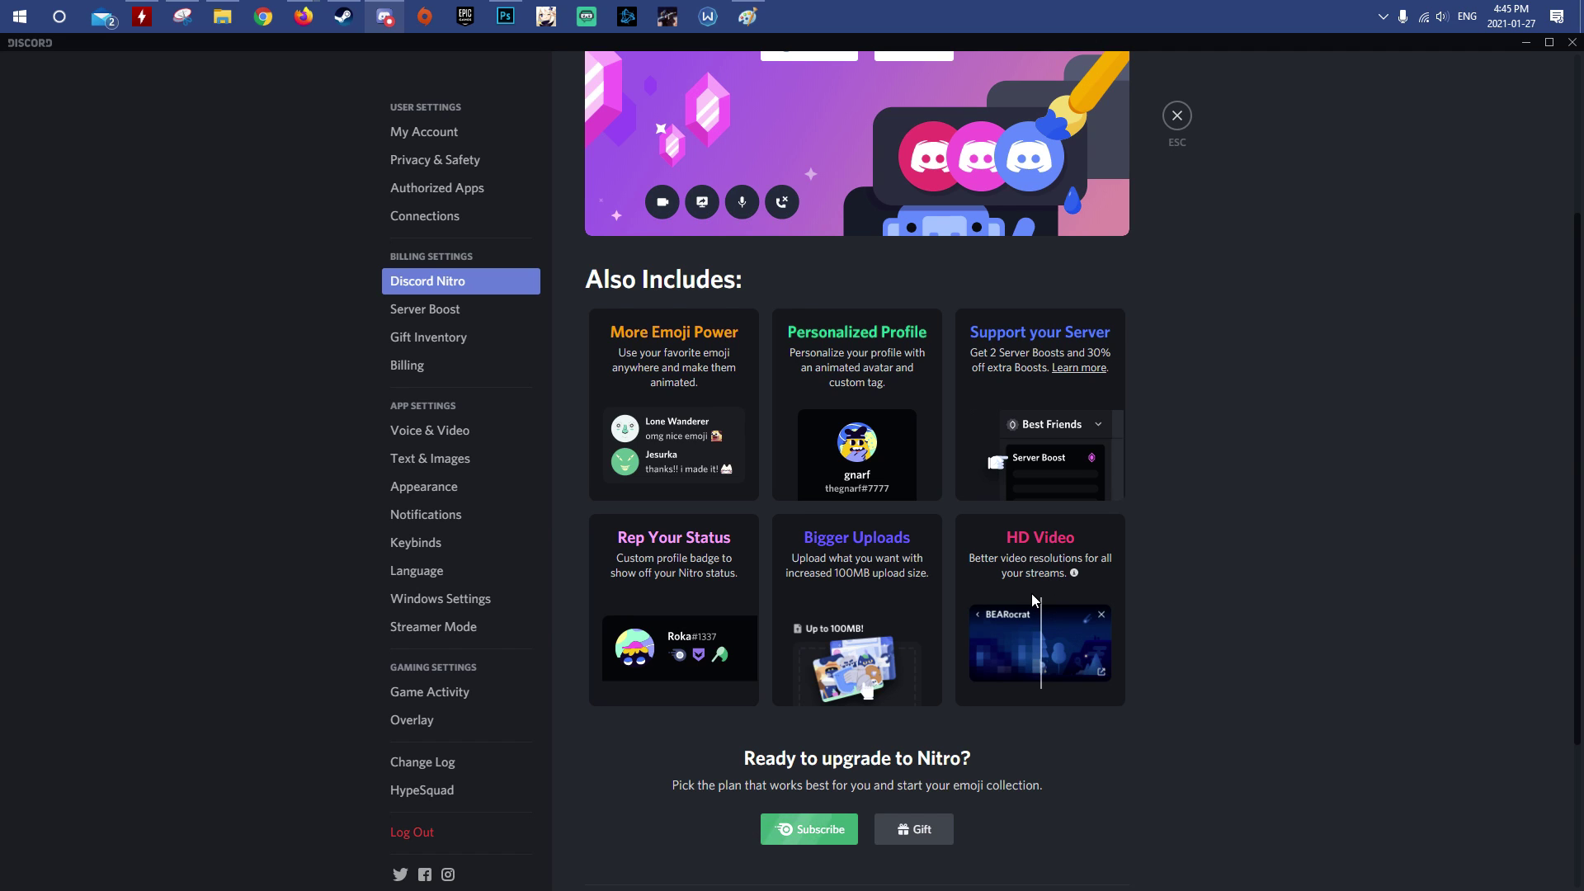
pyautogui.scroll(-3, 1031, 593)
pyautogui.scroll(2, 632, 348)
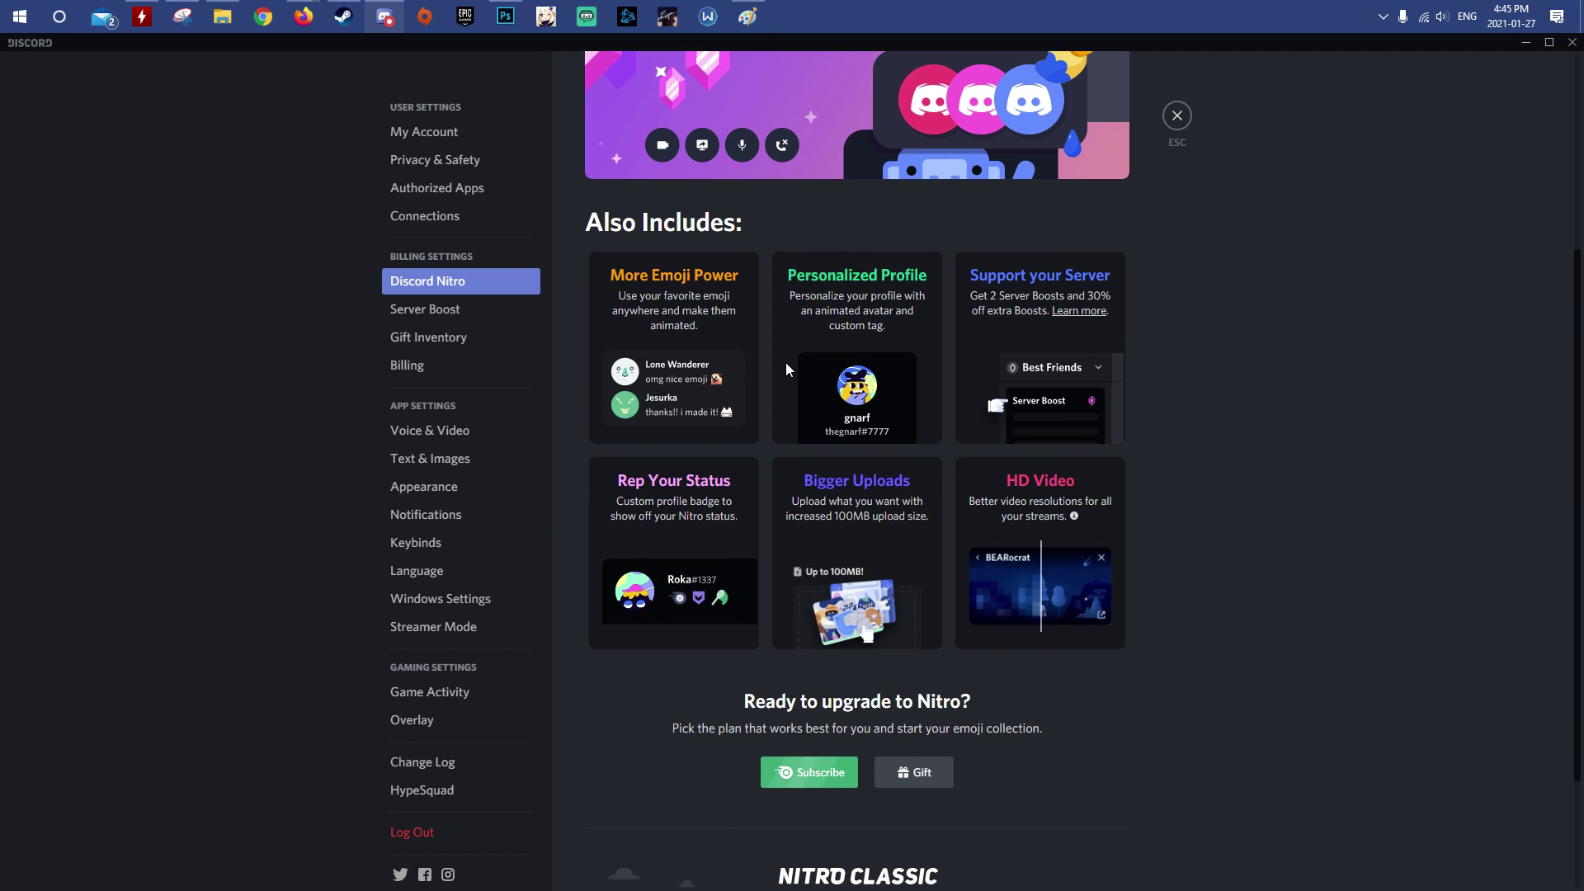
pyautogui.scroll(-2, 1177, 751)
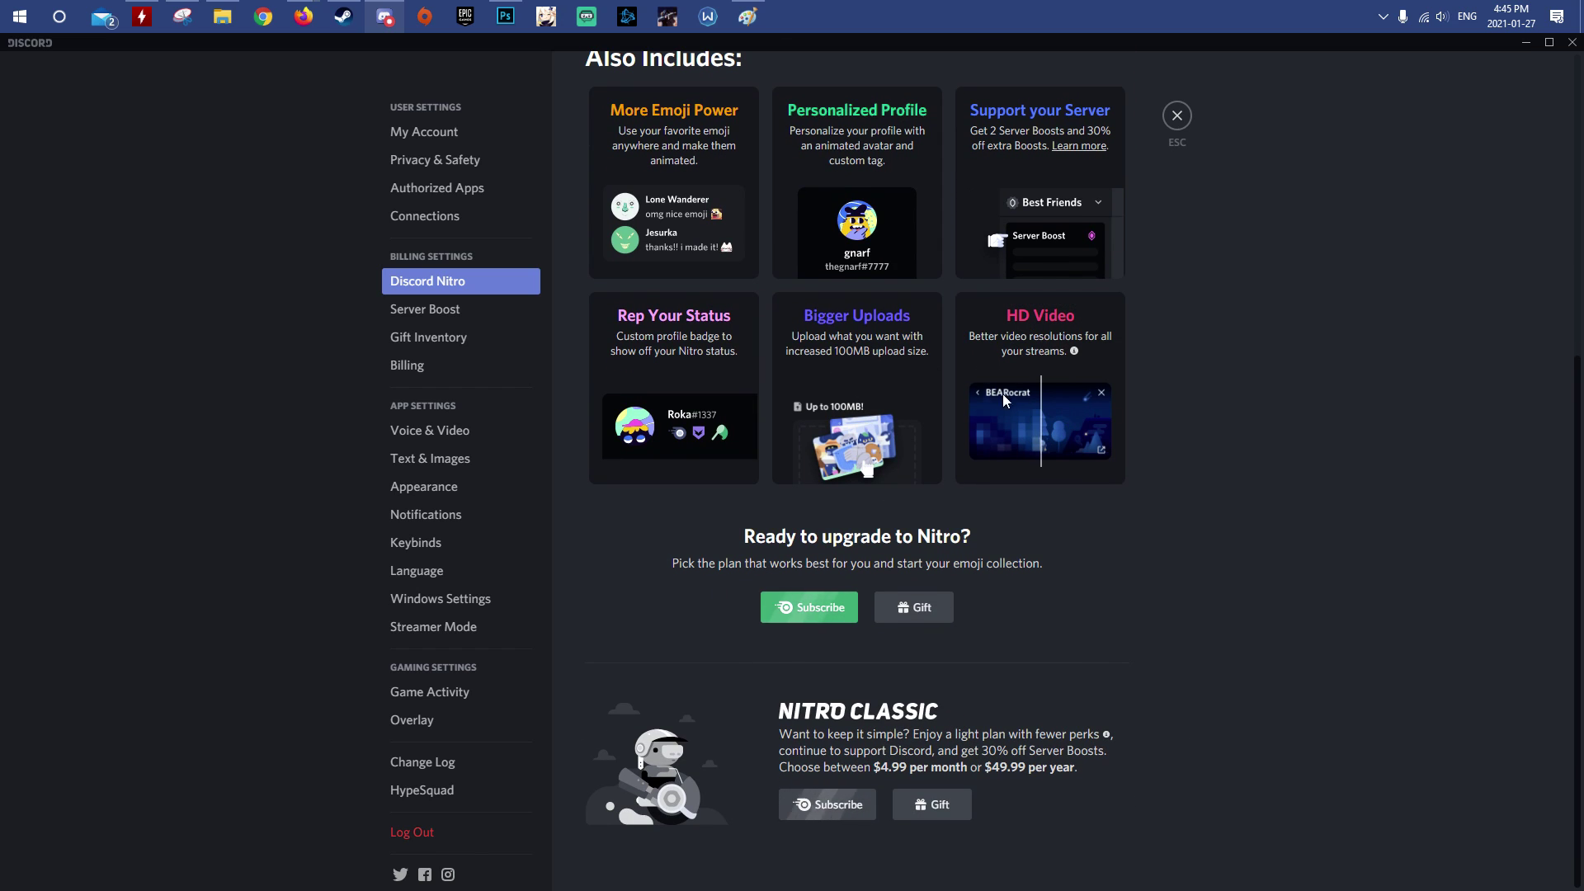
pyautogui.scroll(1, 1058, 380)
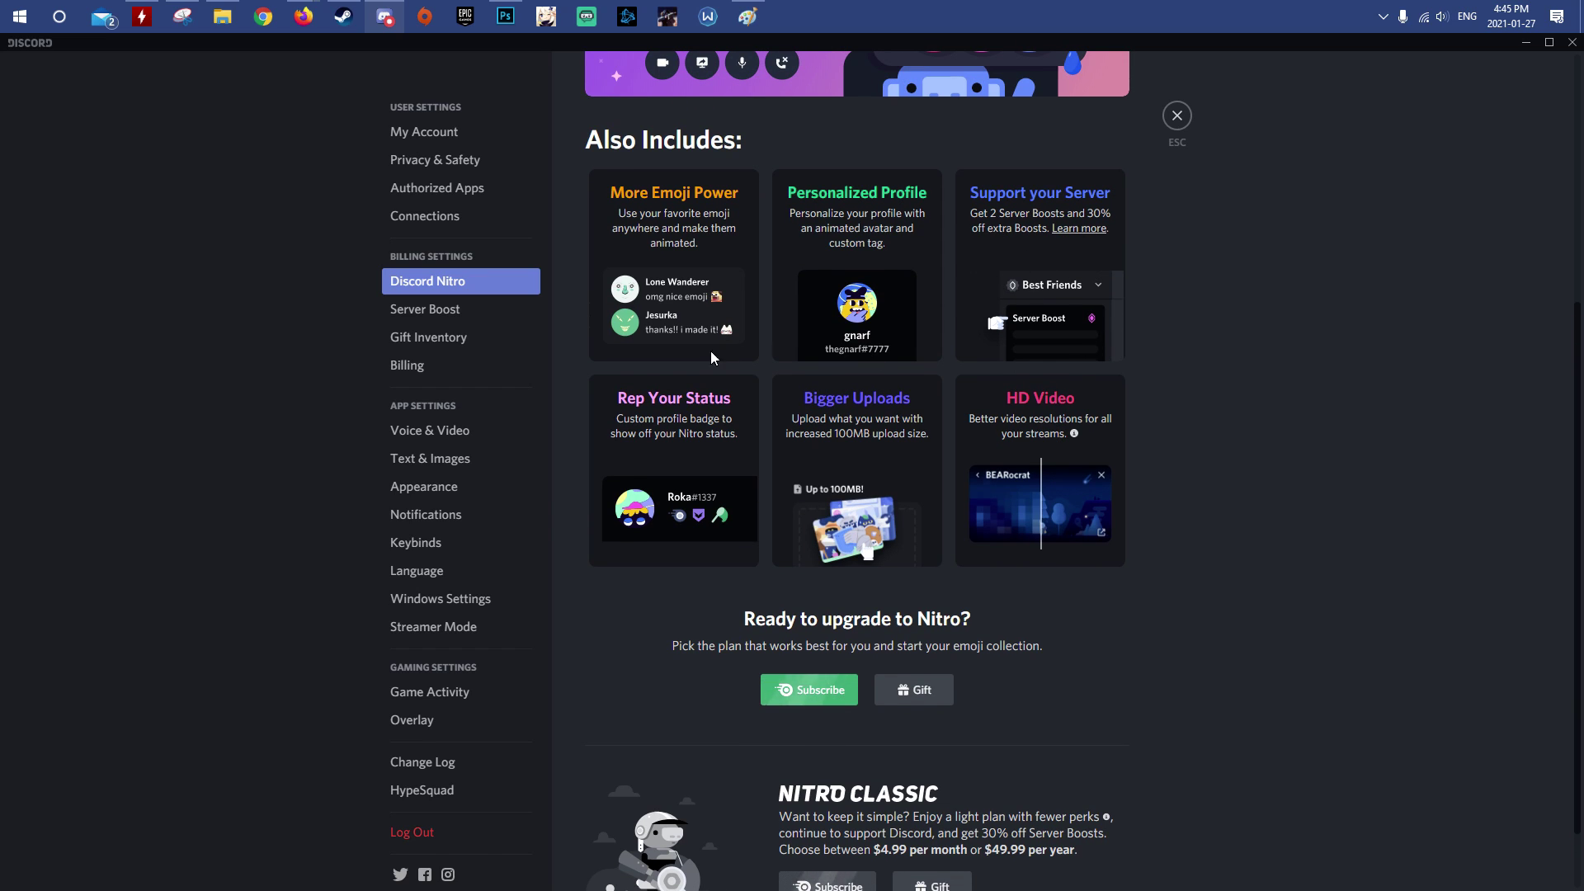
# Open the Voice & Video settings and check the choices for the input device
pyautogui.click(484, 428)
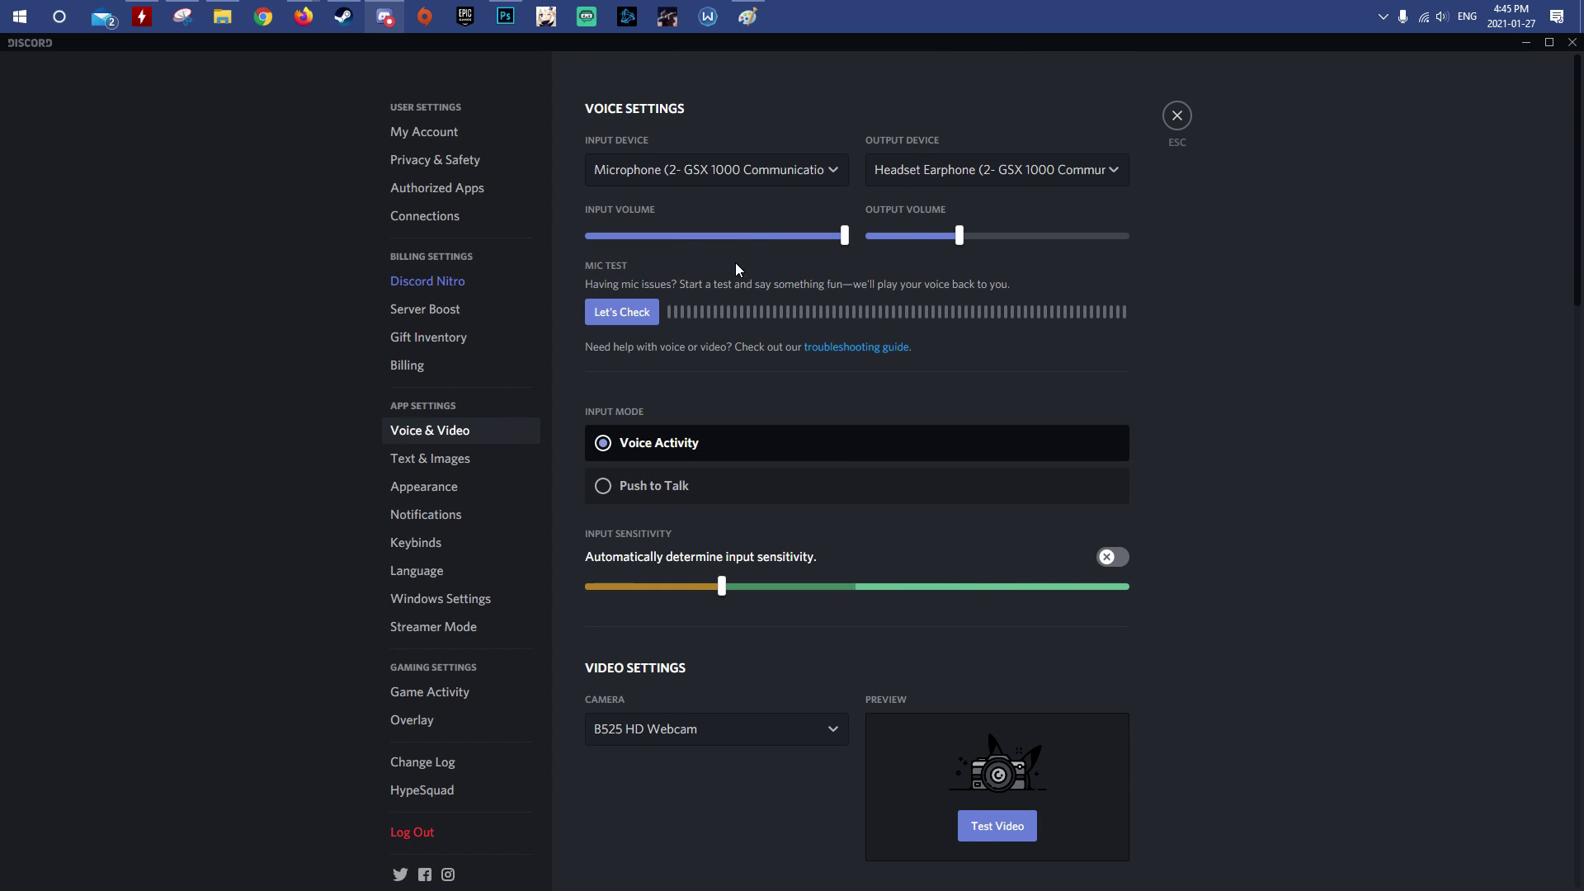
pyautogui.click(699, 166)
pyautogui.click(700, 166)
pyautogui.click(700, 166)
pyautogui.click(702, 157)
# Switch input sensitivity to manual, try the threshold at its maximum and at -100dB, and set it about a quarter of the way along
pyautogui.click(1130, 559)
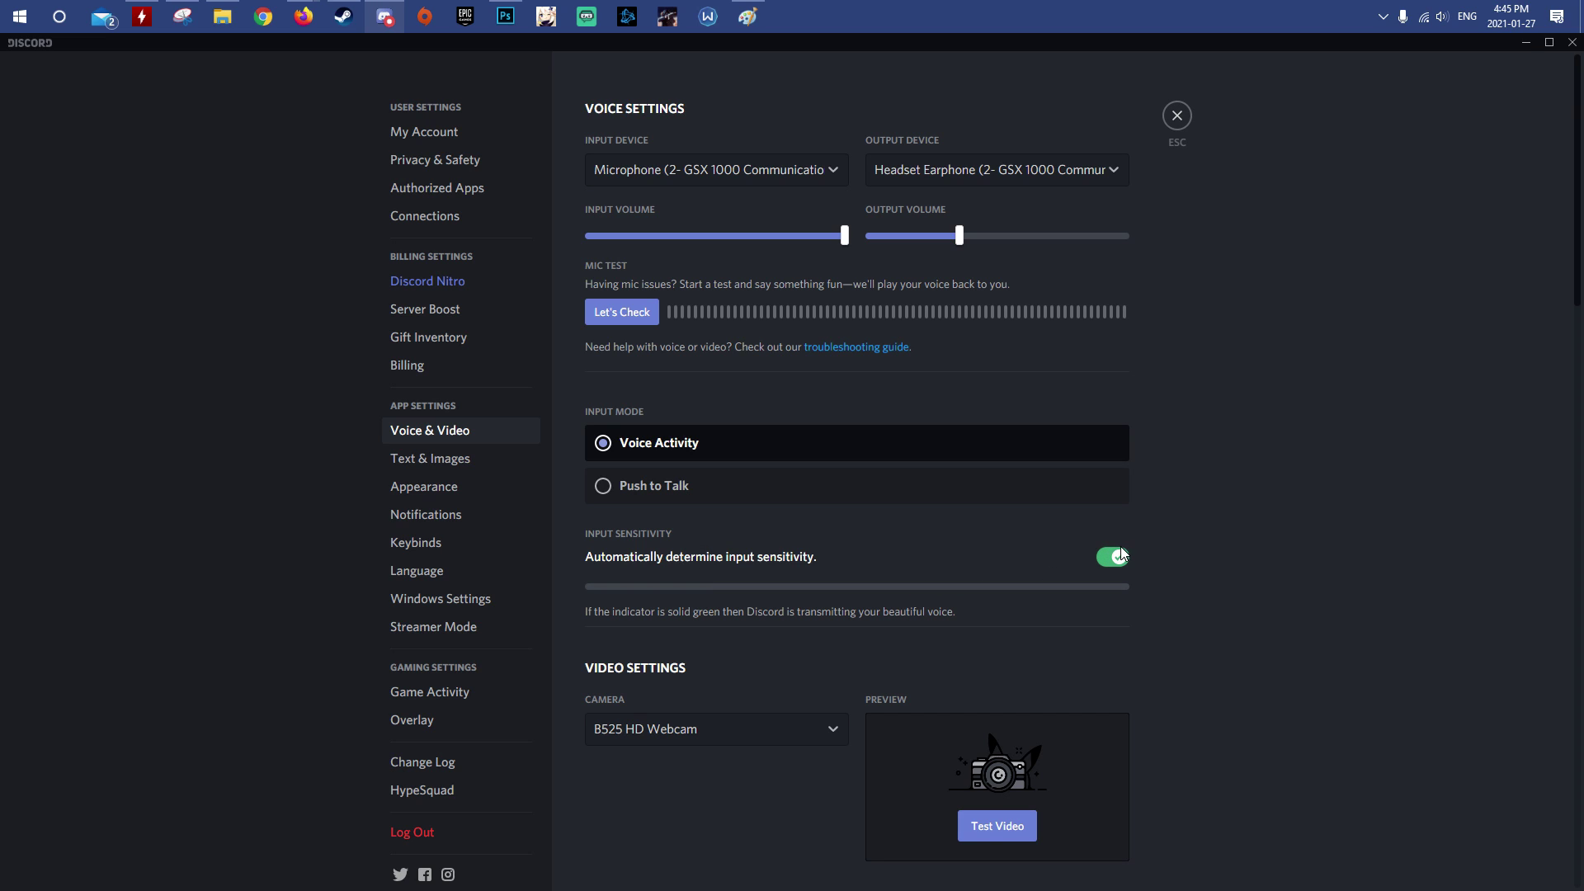
pyautogui.click(1119, 554)
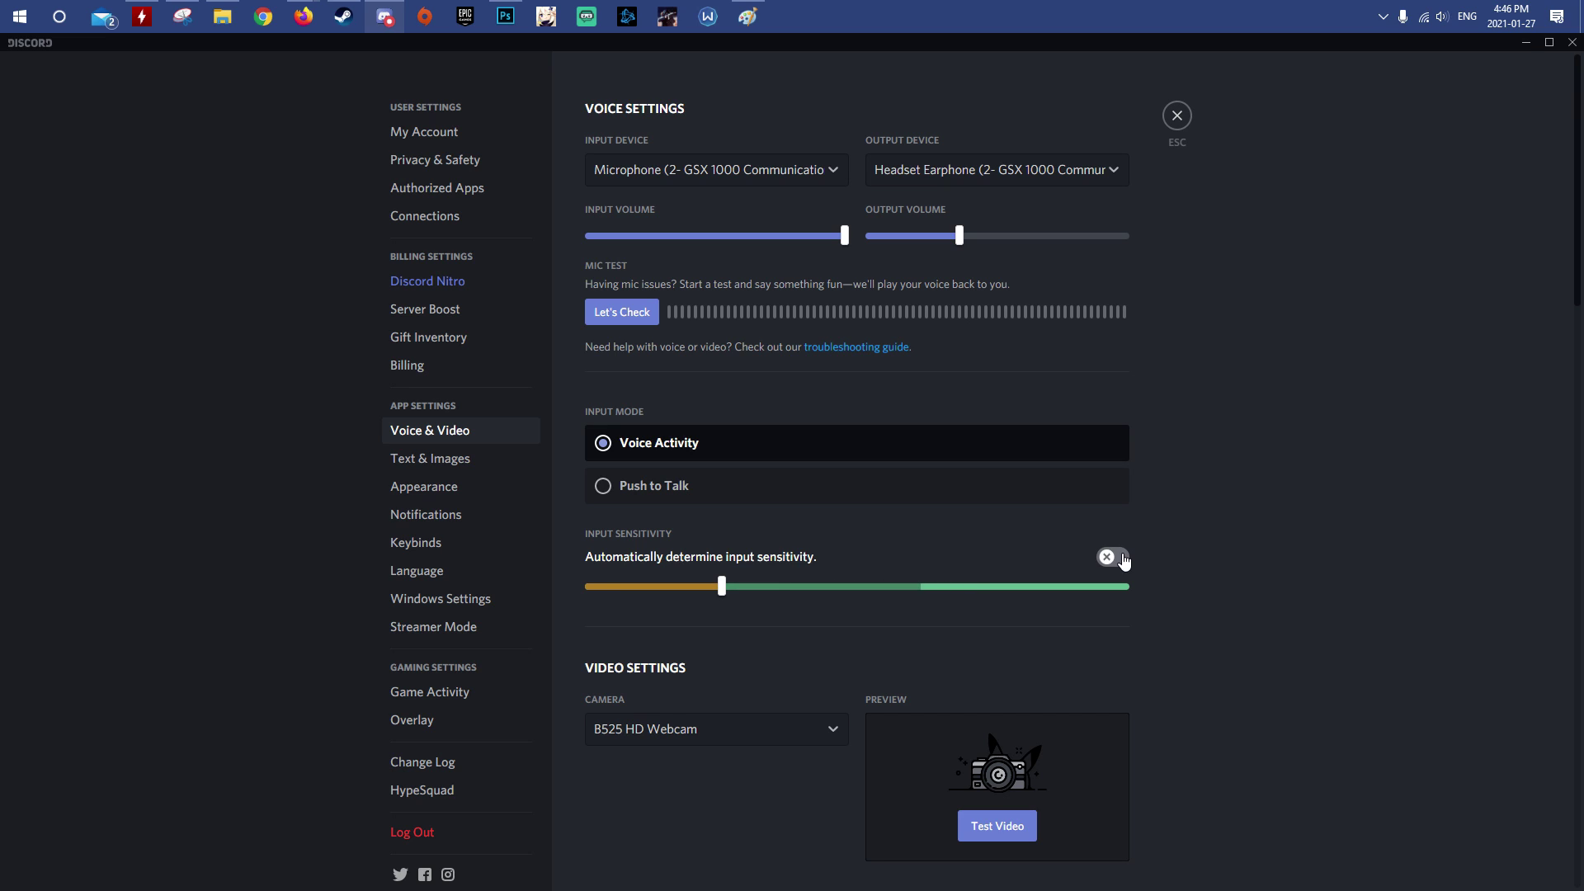
pyautogui.moveTo(722, 587); pyautogui.dragTo(1249, 603)
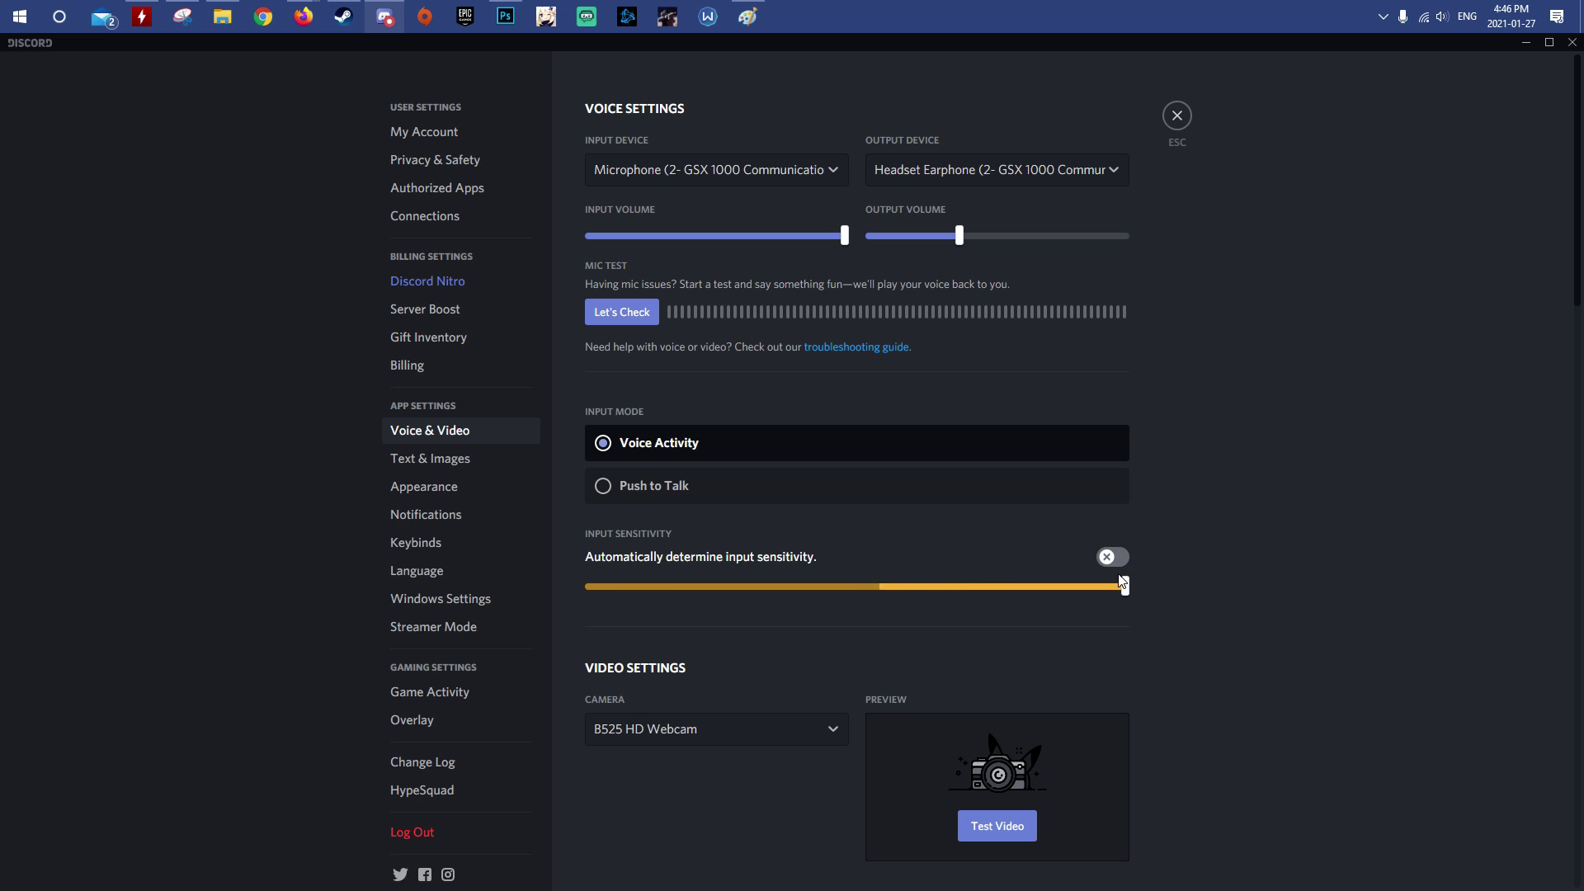
pyautogui.moveTo(1137, 584)
pyautogui.moveTo(1137, 584); pyautogui.dragTo(482, 571)
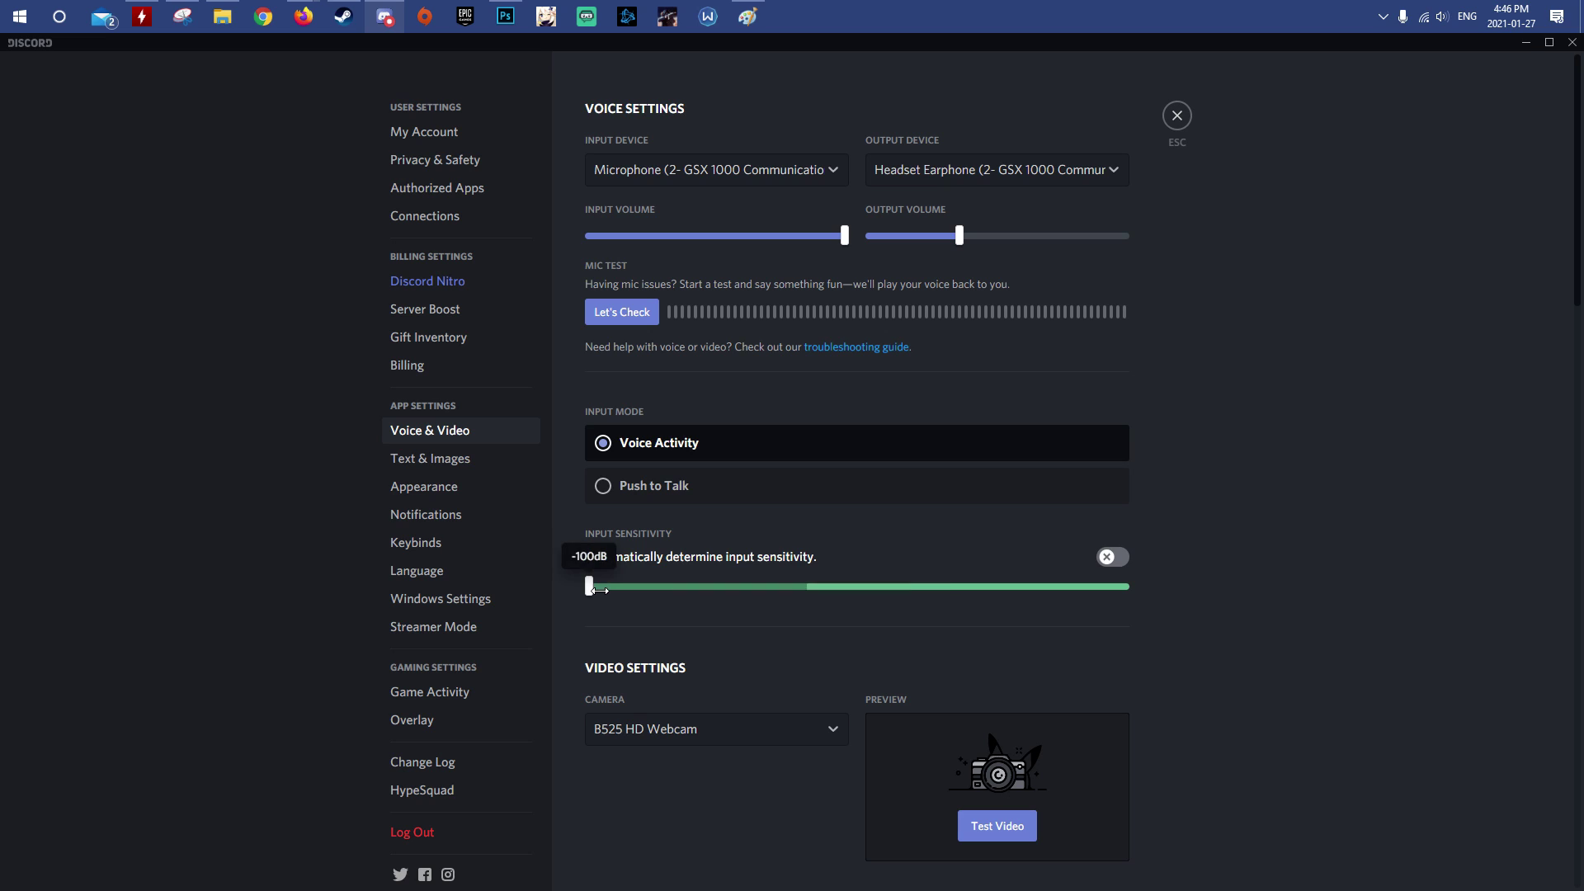
pyautogui.moveTo(590, 586); pyautogui.dragTo(736, 592)
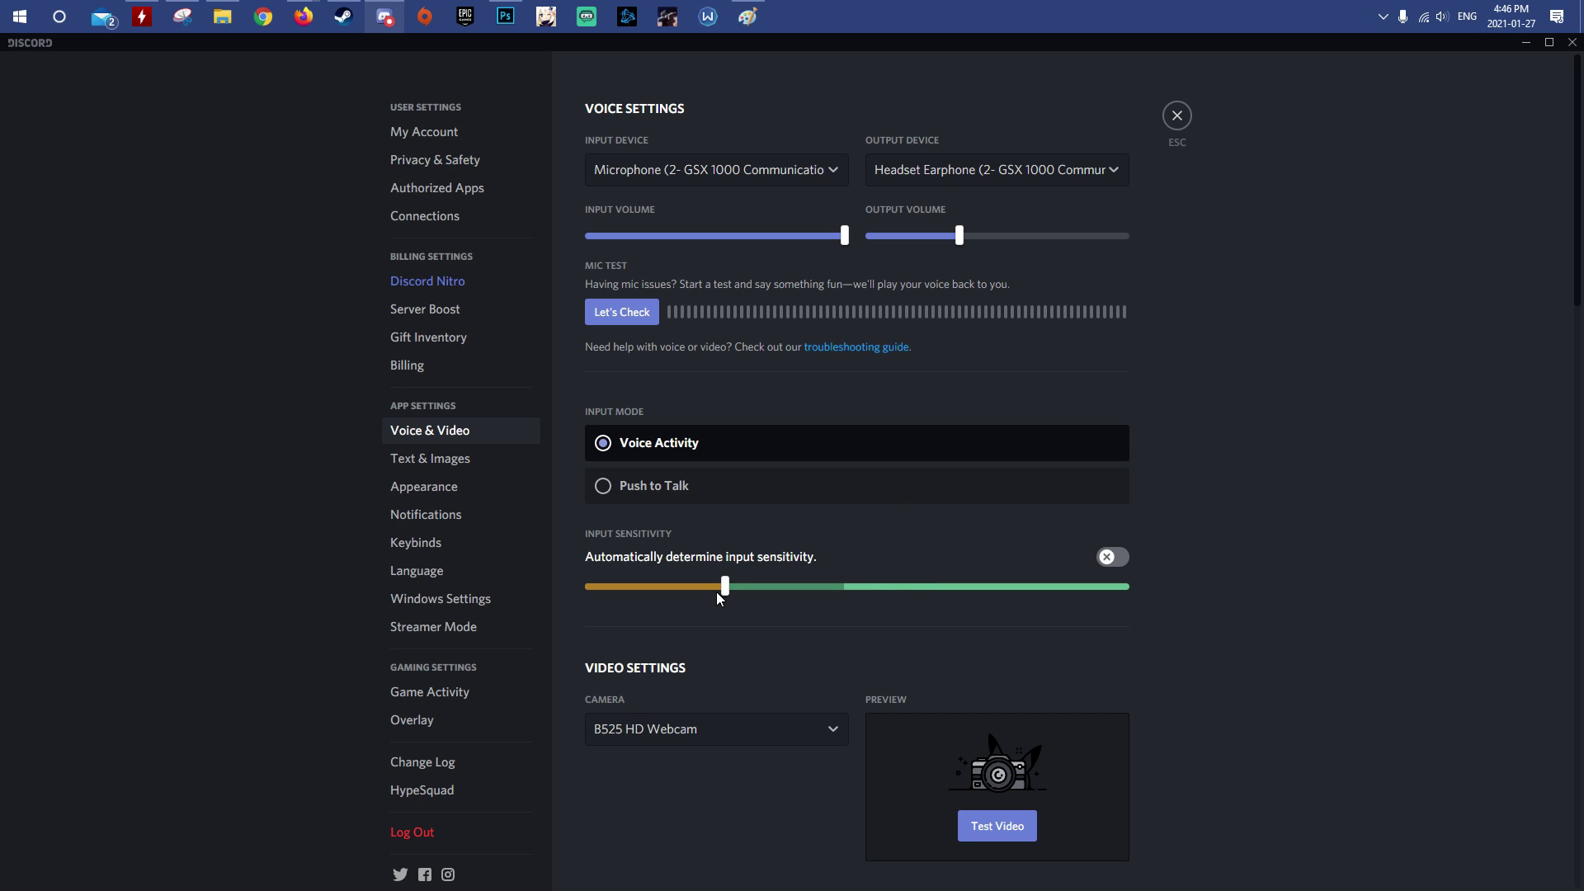
# Lower the input sensitivity threshold slightly, and review the camera, noise suppression, codec and voice processing options
pyautogui.moveTo(726, 586)
pyautogui.mouseDown()
pyautogui.moveTo(855, 586)
pyautogui.moveTo(714, 585)
pyautogui.mouseUp()
pyautogui.scroll(-4, 751, 602)
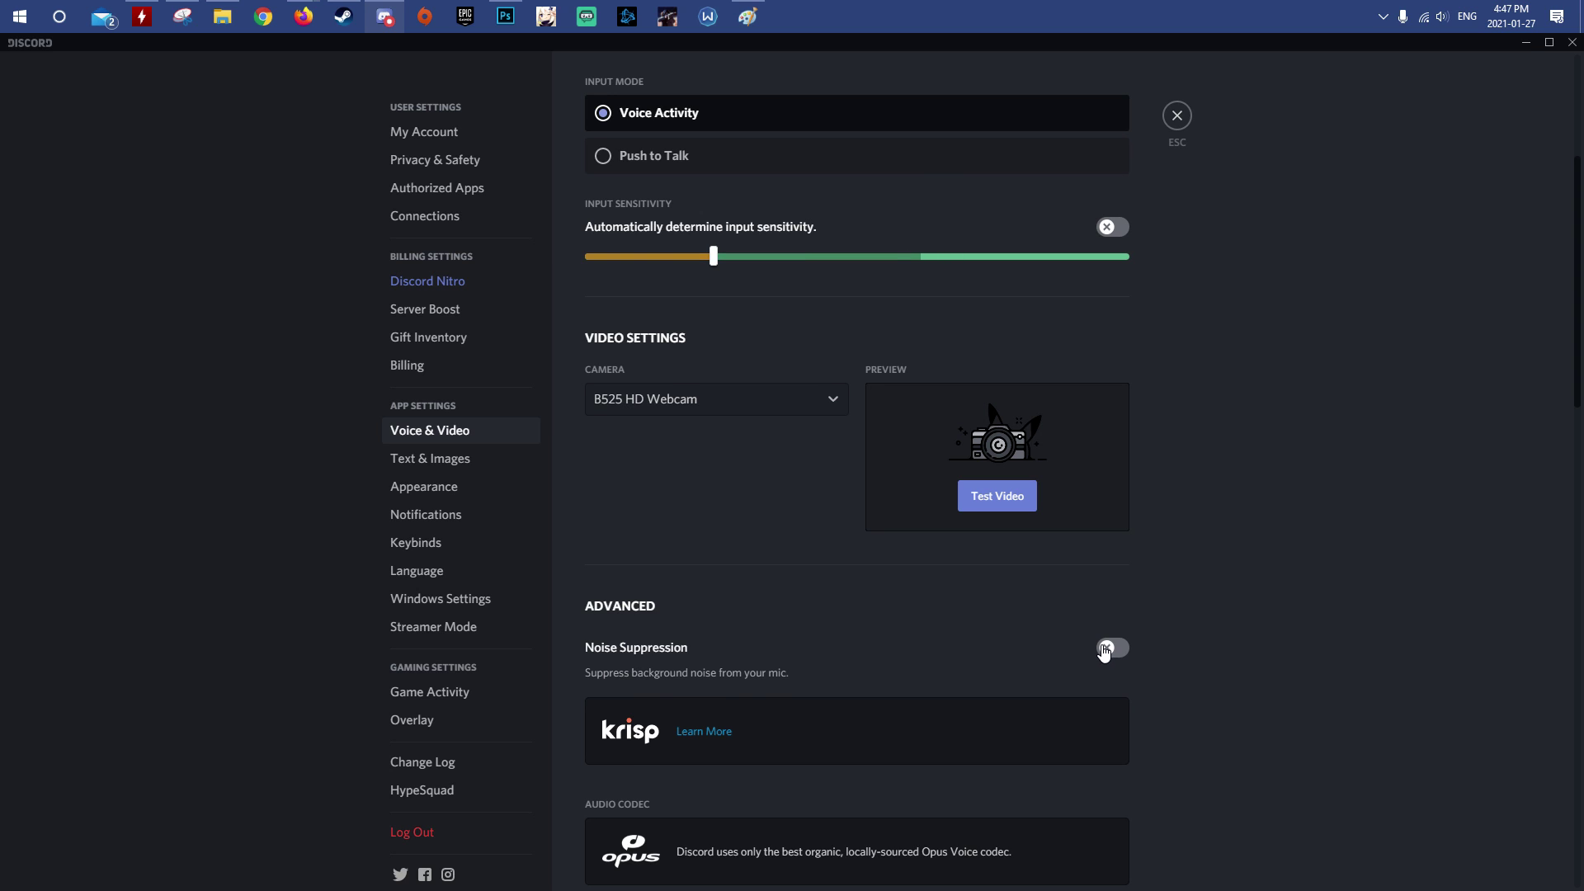
pyautogui.scroll(-2, 1104, 648)
pyautogui.scroll(-3, 1101, 642)
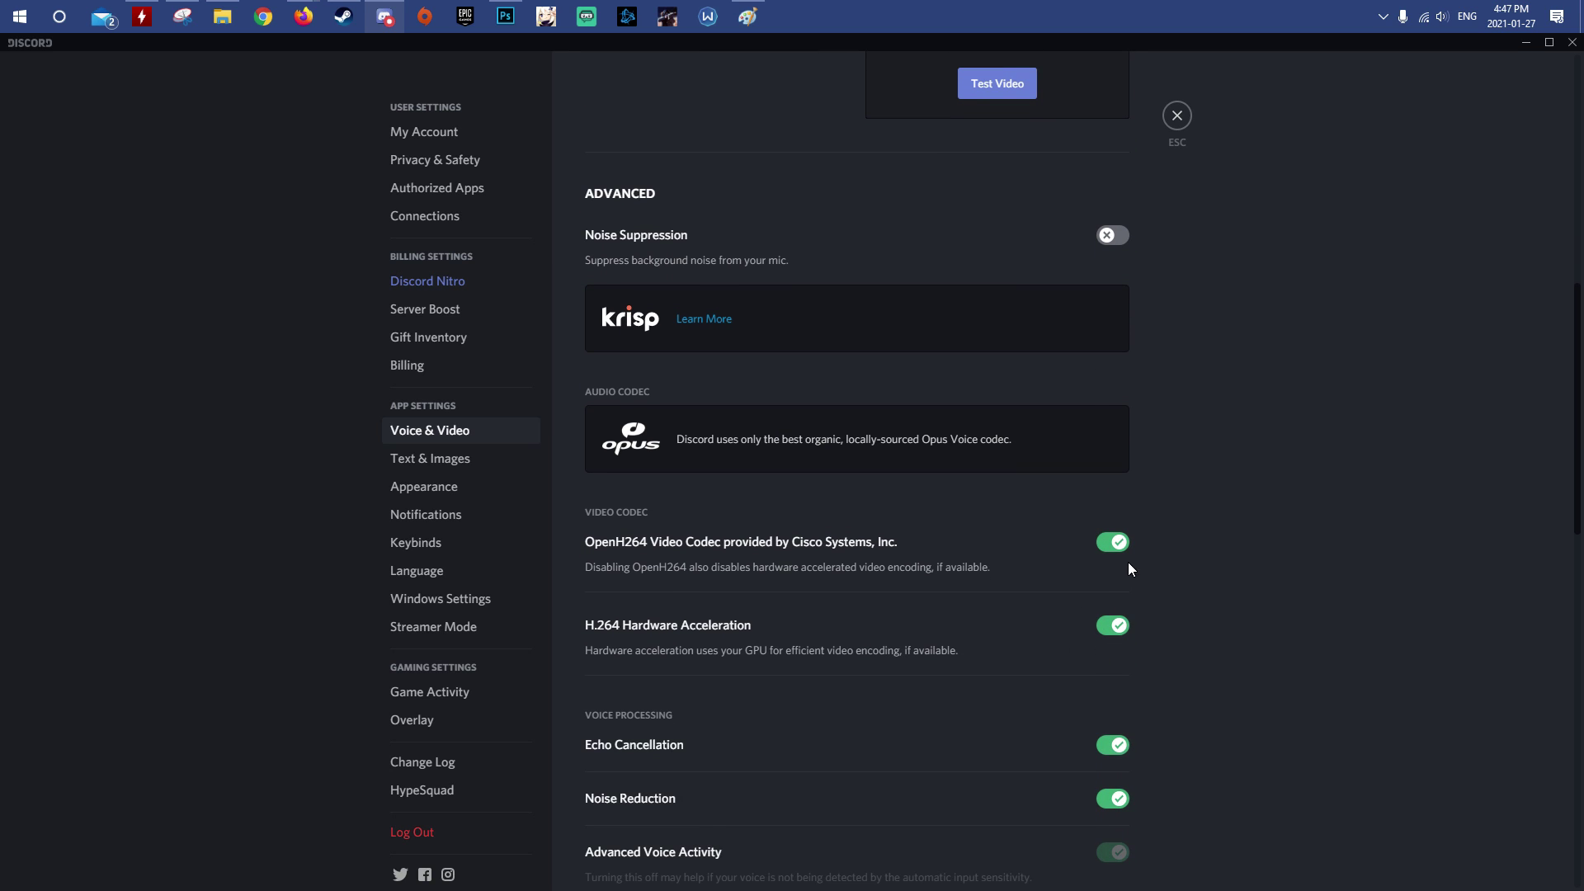
pyautogui.scroll(-3, 1119, 561)
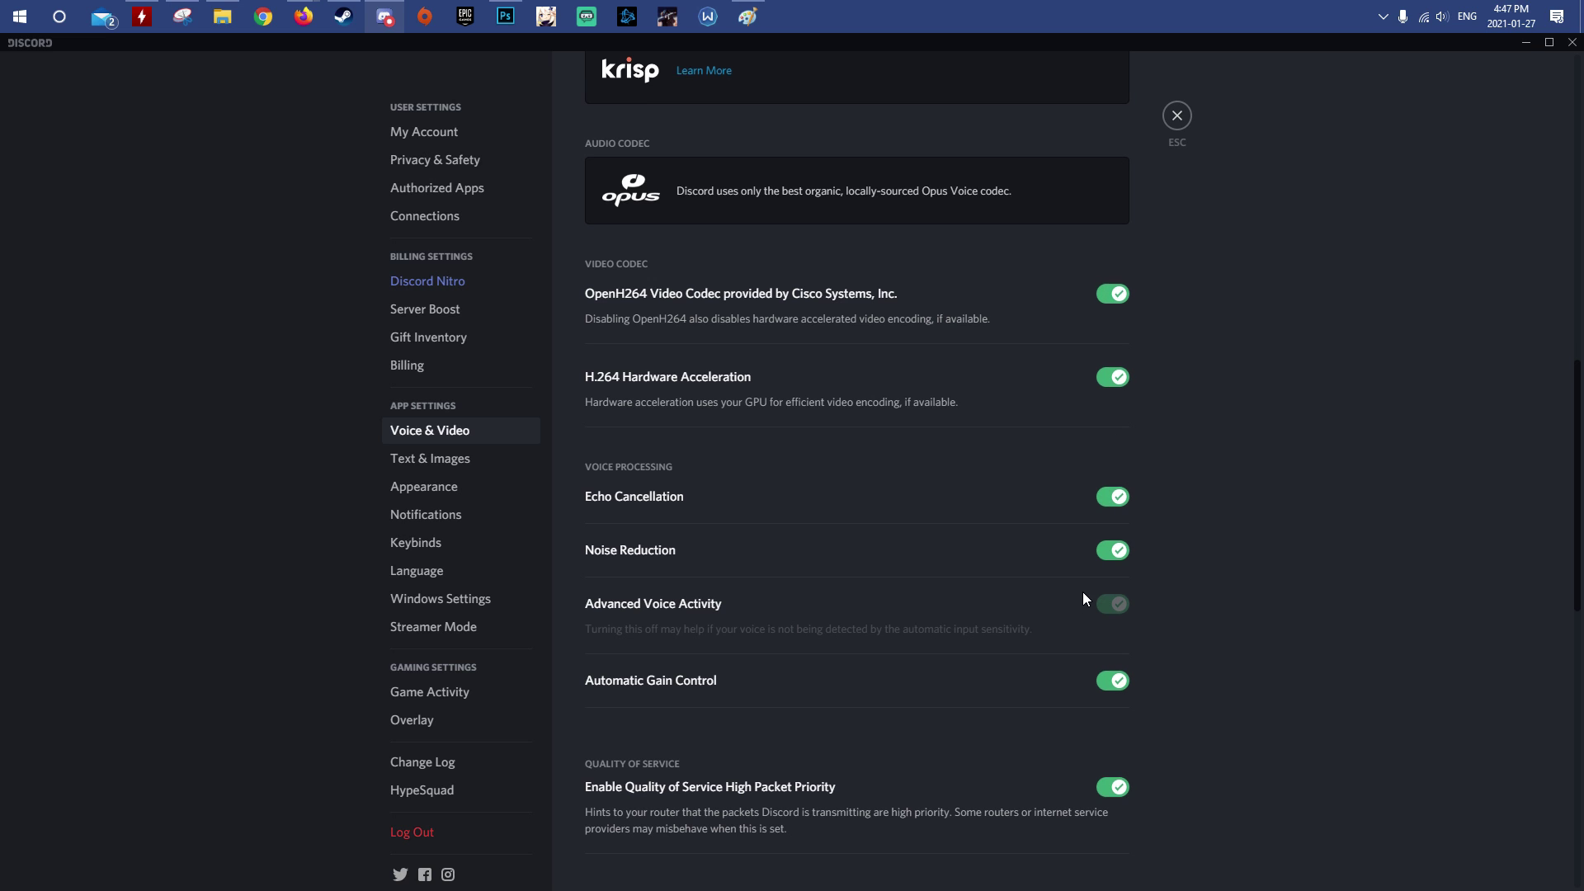
pyautogui.scroll(-2, 1051, 583)
pyautogui.scroll(3, 1053, 505)
pyautogui.scroll(-3, 998, 497)
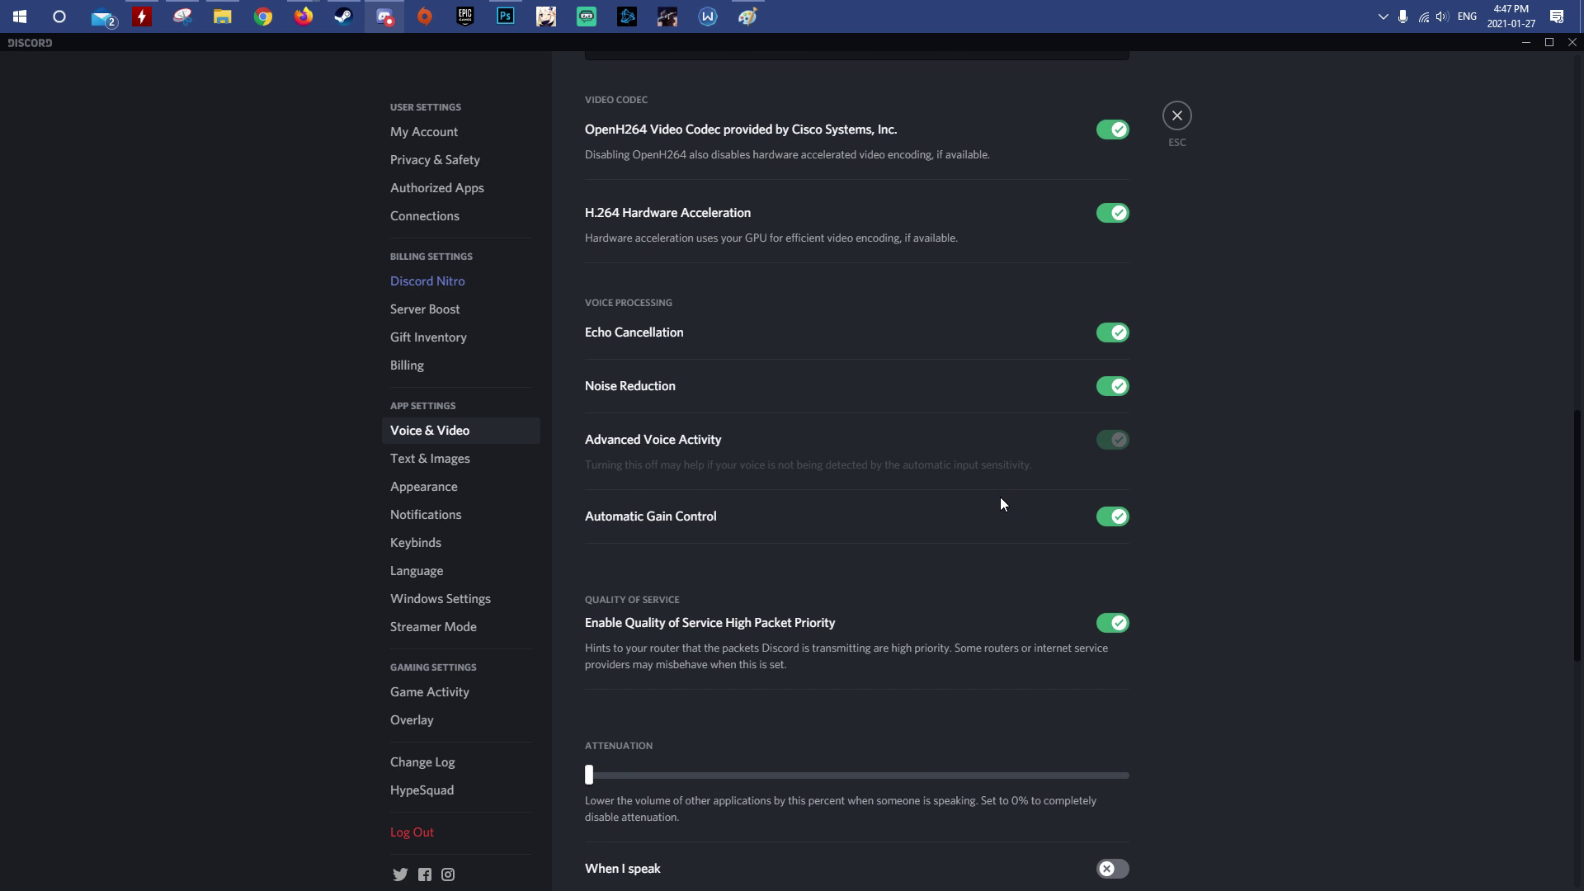
pyautogui.scroll(-2, 1000, 497)
# Try switching Quality of Service High Packet Priority and the When I speak attenuation option, returning both to their original states
pyautogui.click(1127, 460)
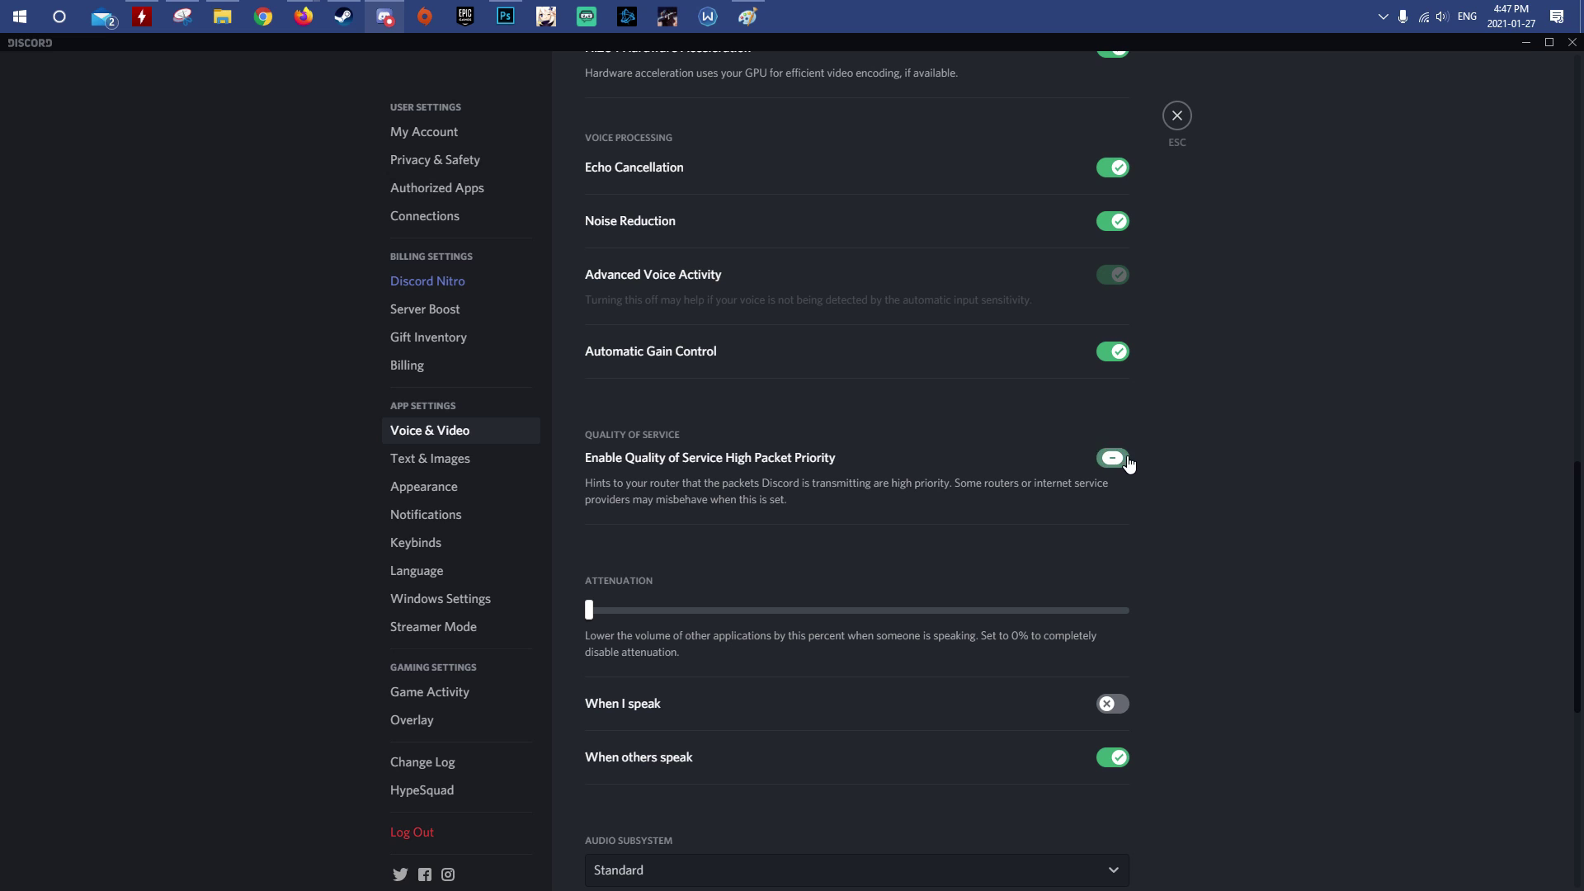
pyautogui.scroll(-2, 1081, 503)
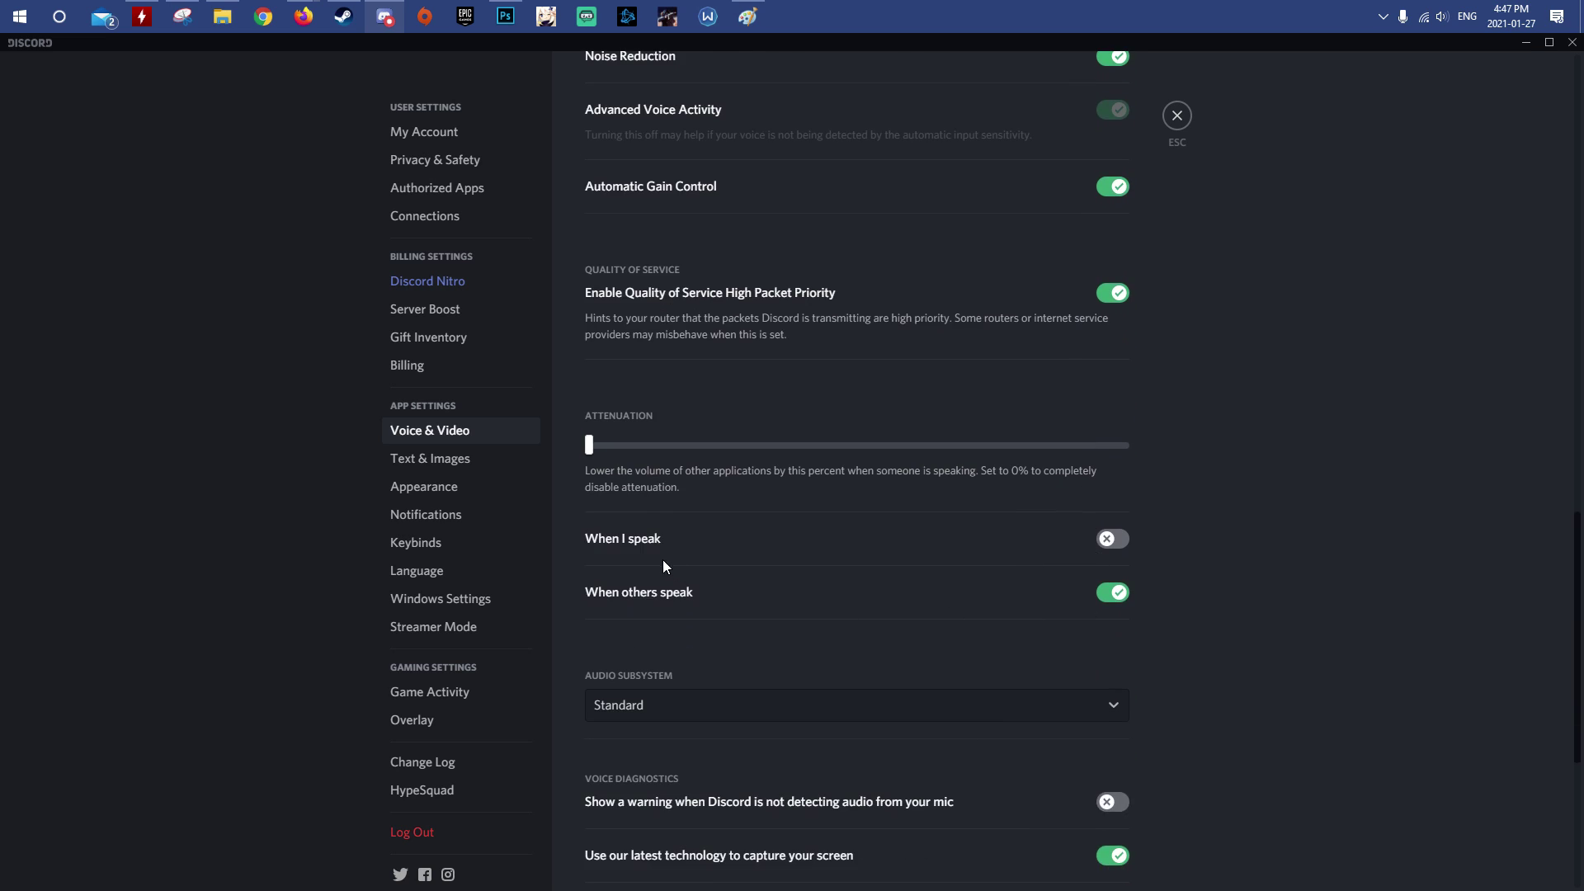
pyautogui.click(1112, 532)
pyautogui.click(1113, 542)
pyautogui.click(1112, 542)
pyautogui.click(1117, 545)
# Try the warning for Discord not detecting audio from the mic, switching it on and off again
pyautogui.scroll(-1, 1118, 552)
pyautogui.scroll(-2, 1074, 650)
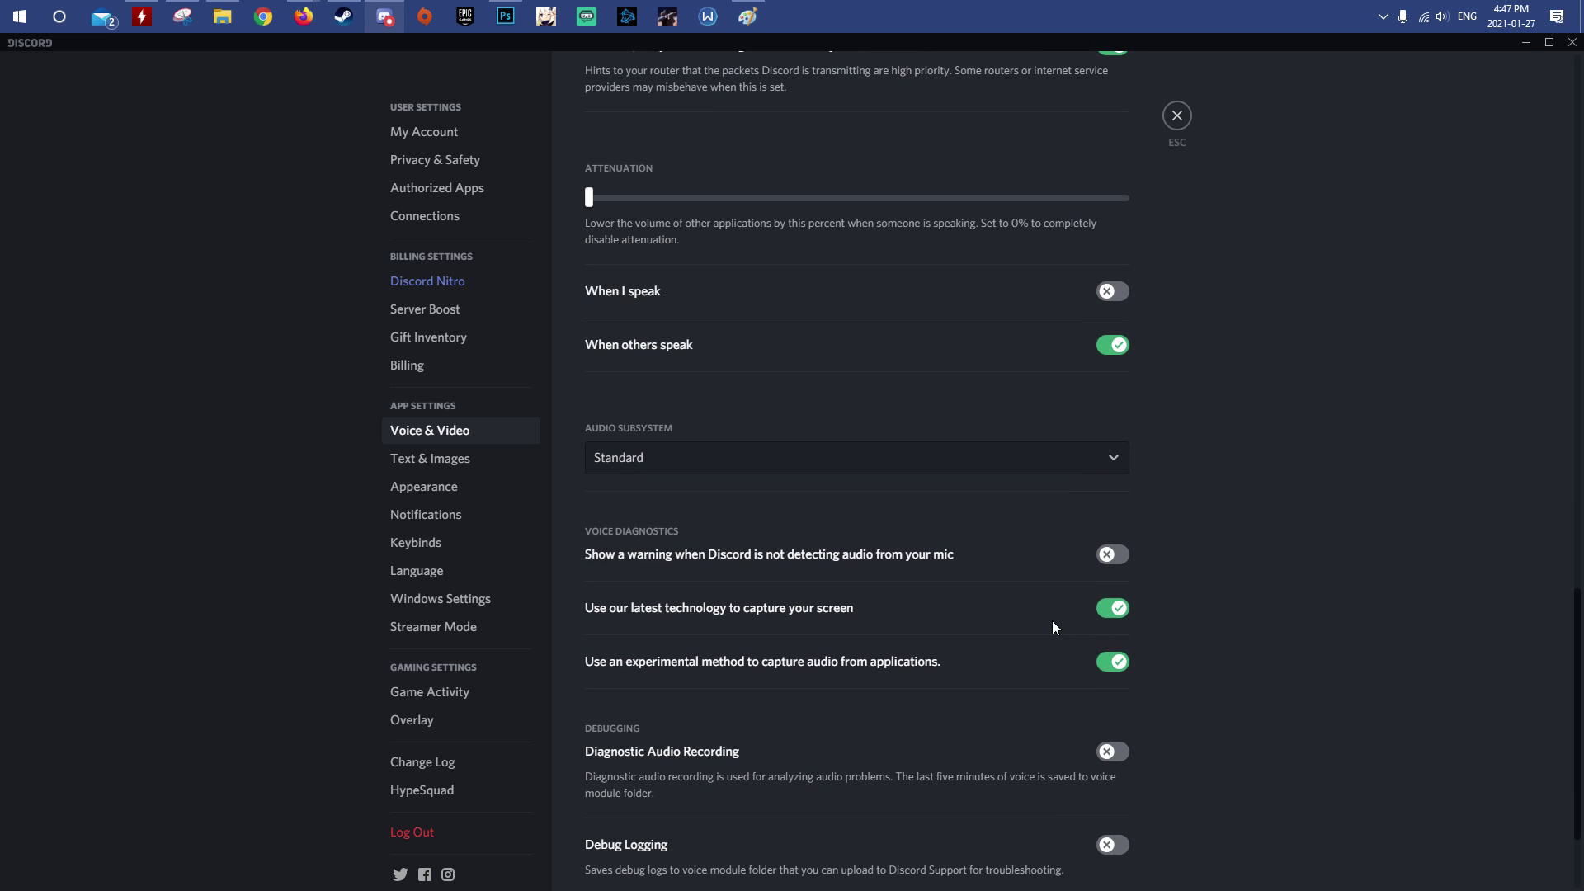
pyautogui.click(1118, 556)
pyautogui.click(1120, 557)
pyautogui.scroll(-1, 1110, 640)
pyautogui.scroll(1, 1090, 613)
# Open the Text & Images settings and review the image display, link preview, emoji and sticker options
pyautogui.click(453, 458)
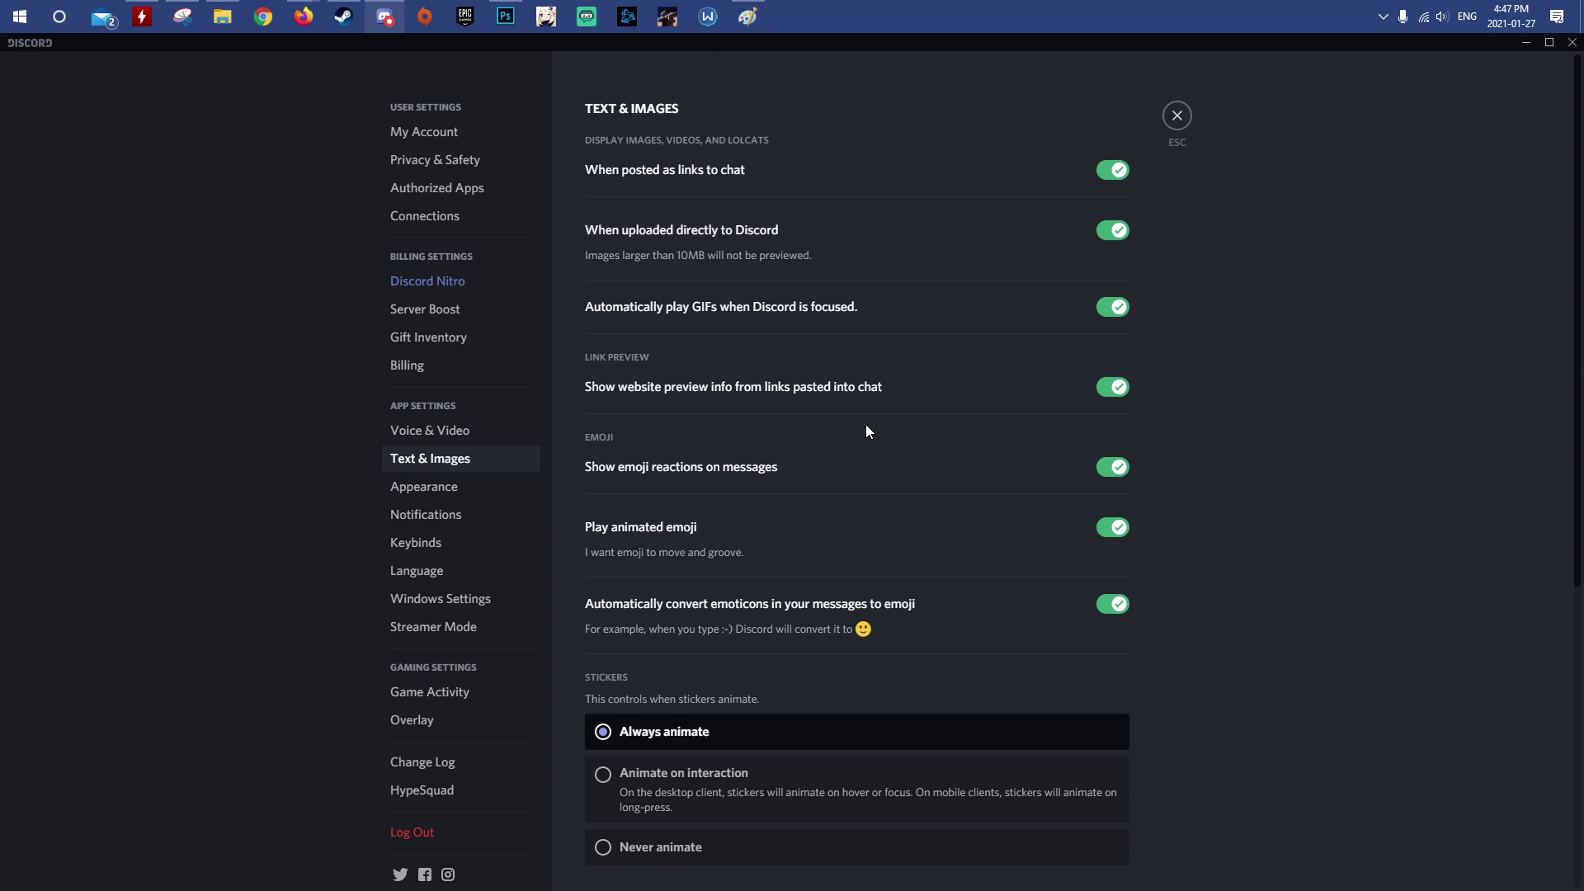
pyautogui.scroll(-3, 865, 429)
# Open the Appearance settings, try the Light theme and return to Dark
pyautogui.click(462, 488)
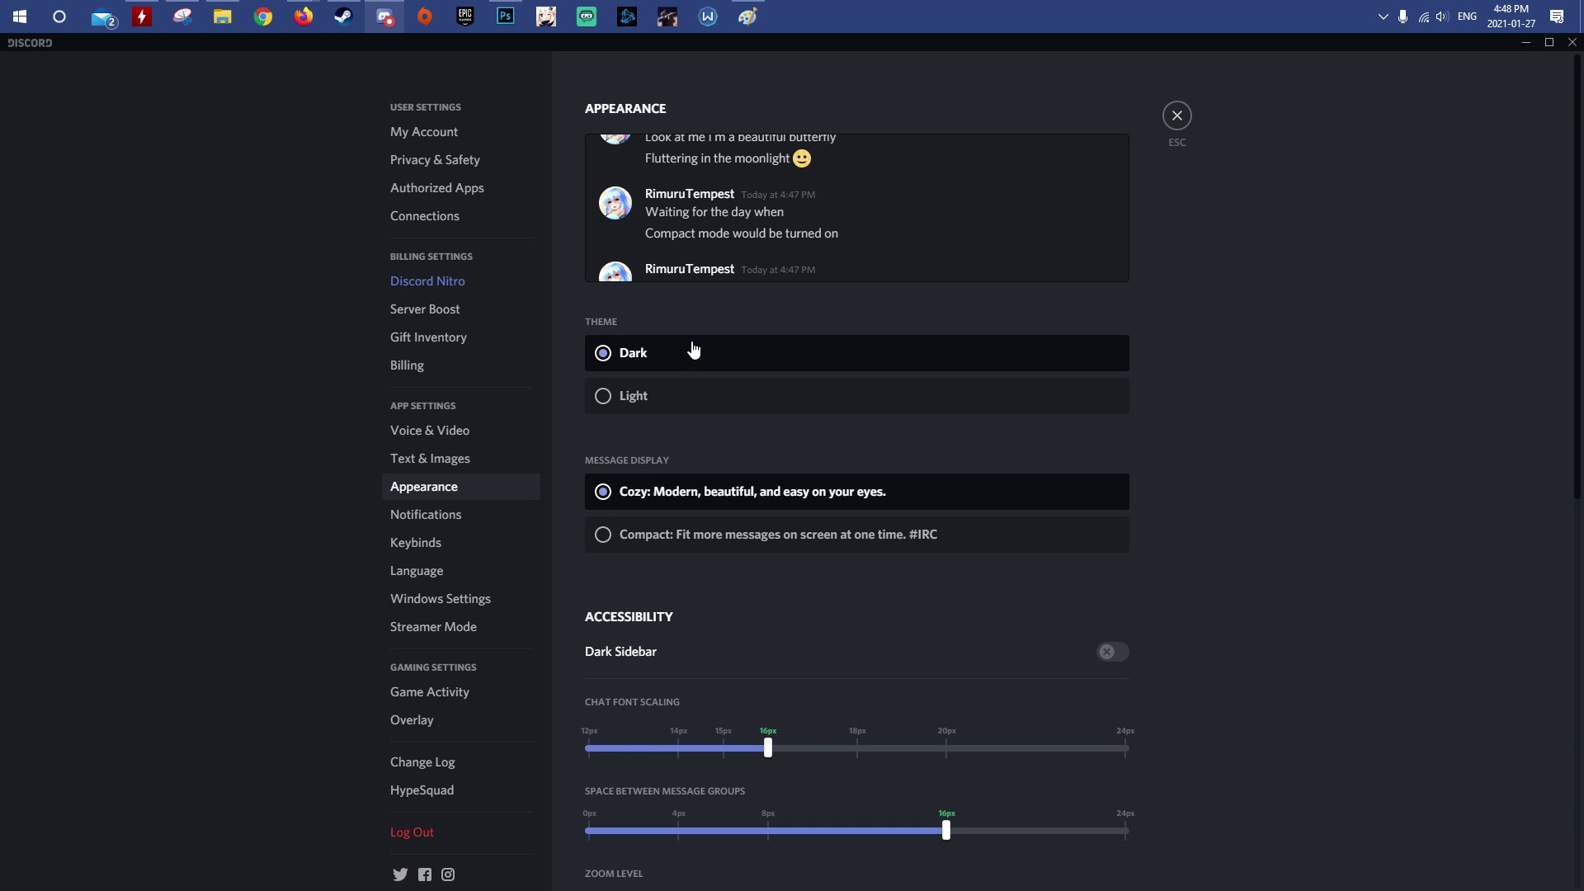
pyautogui.click(670, 397)
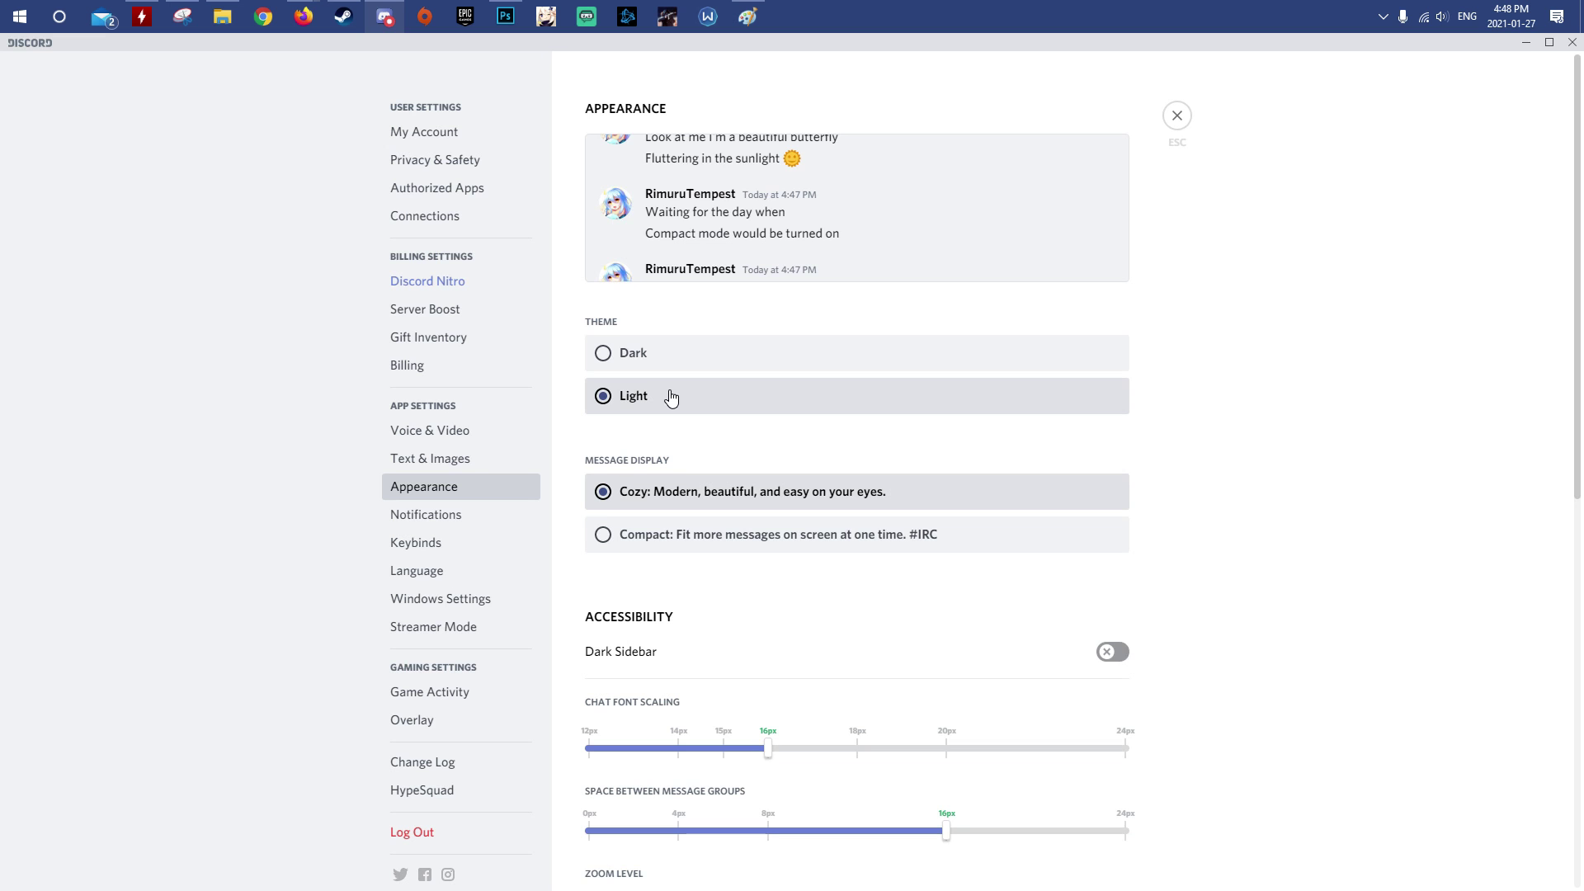
pyautogui.click(666, 358)
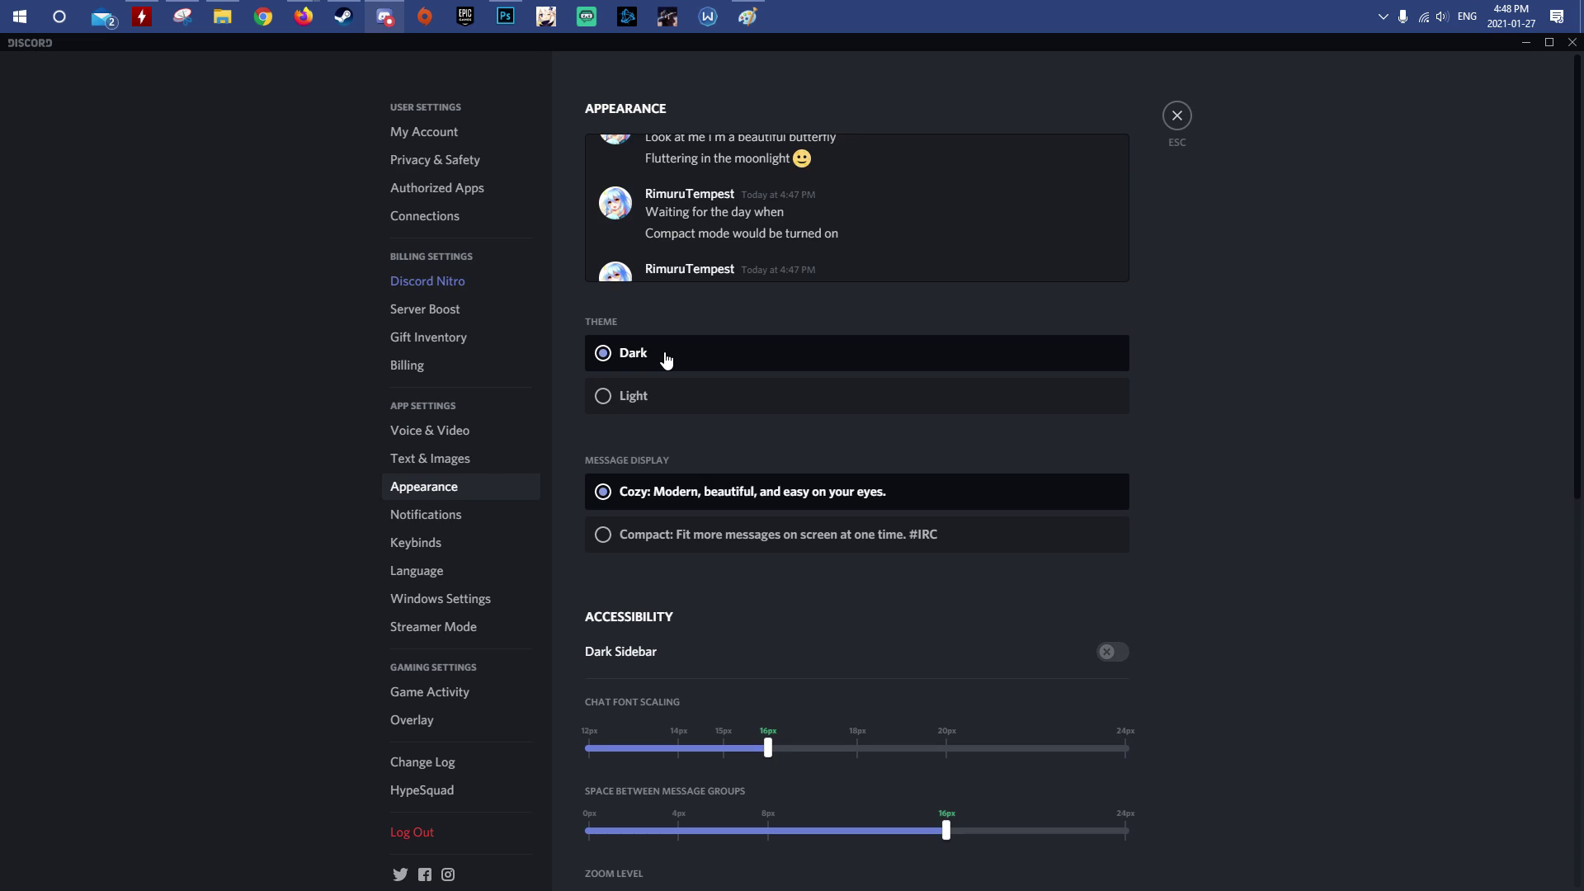
# Try the Compact message display against Cozy in the preview, and return to Cozy
pyautogui.click(668, 536)
pyautogui.click(682, 501)
pyautogui.click(677, 536)
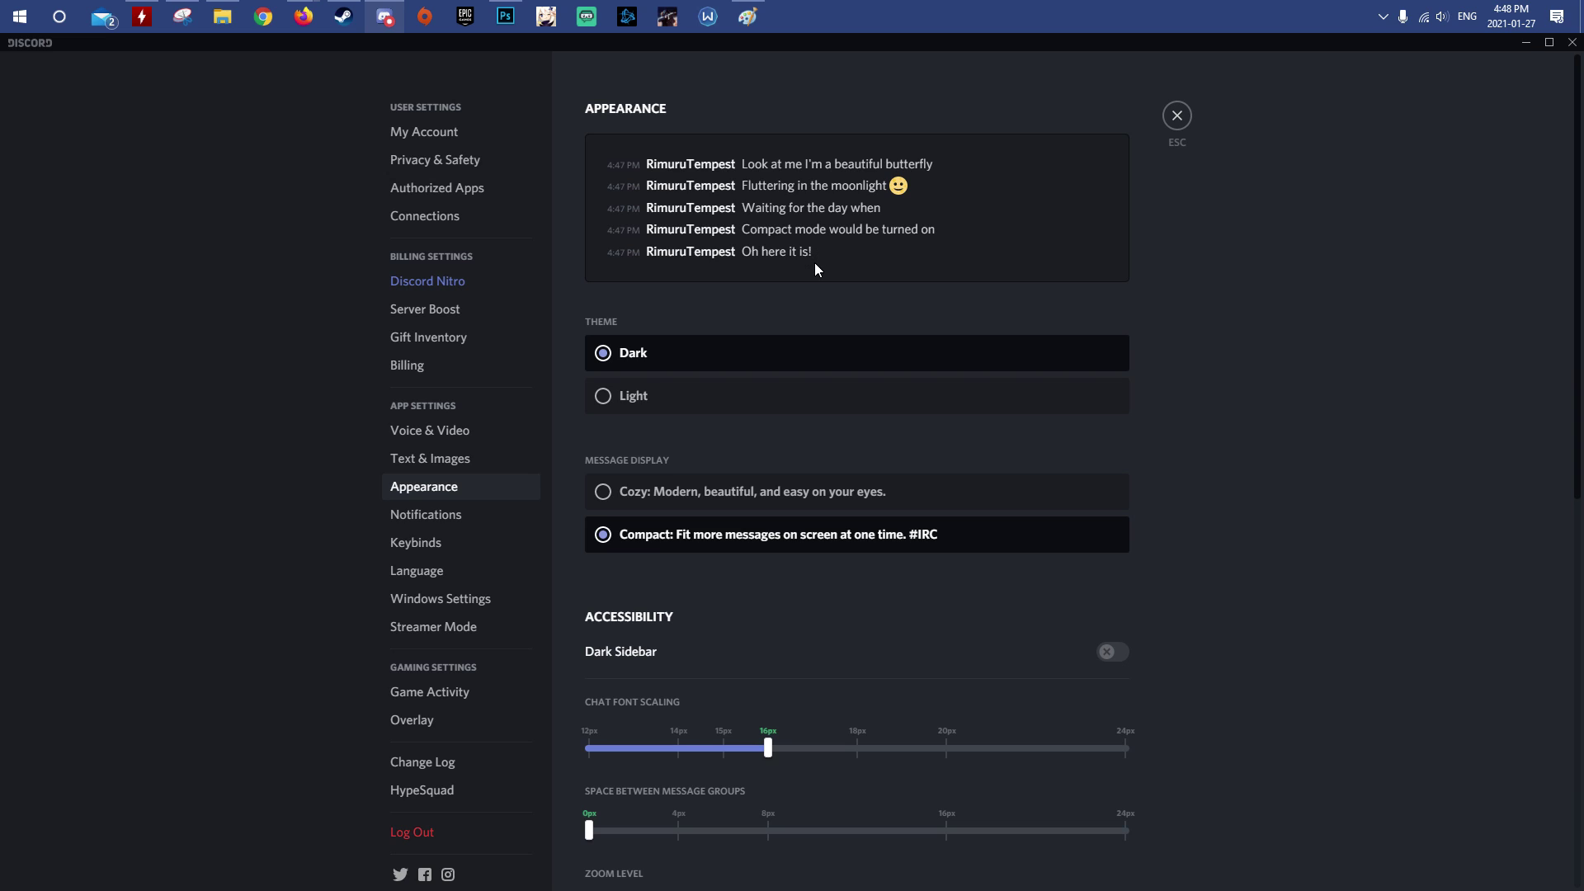
pyautogui.click(769, 493)
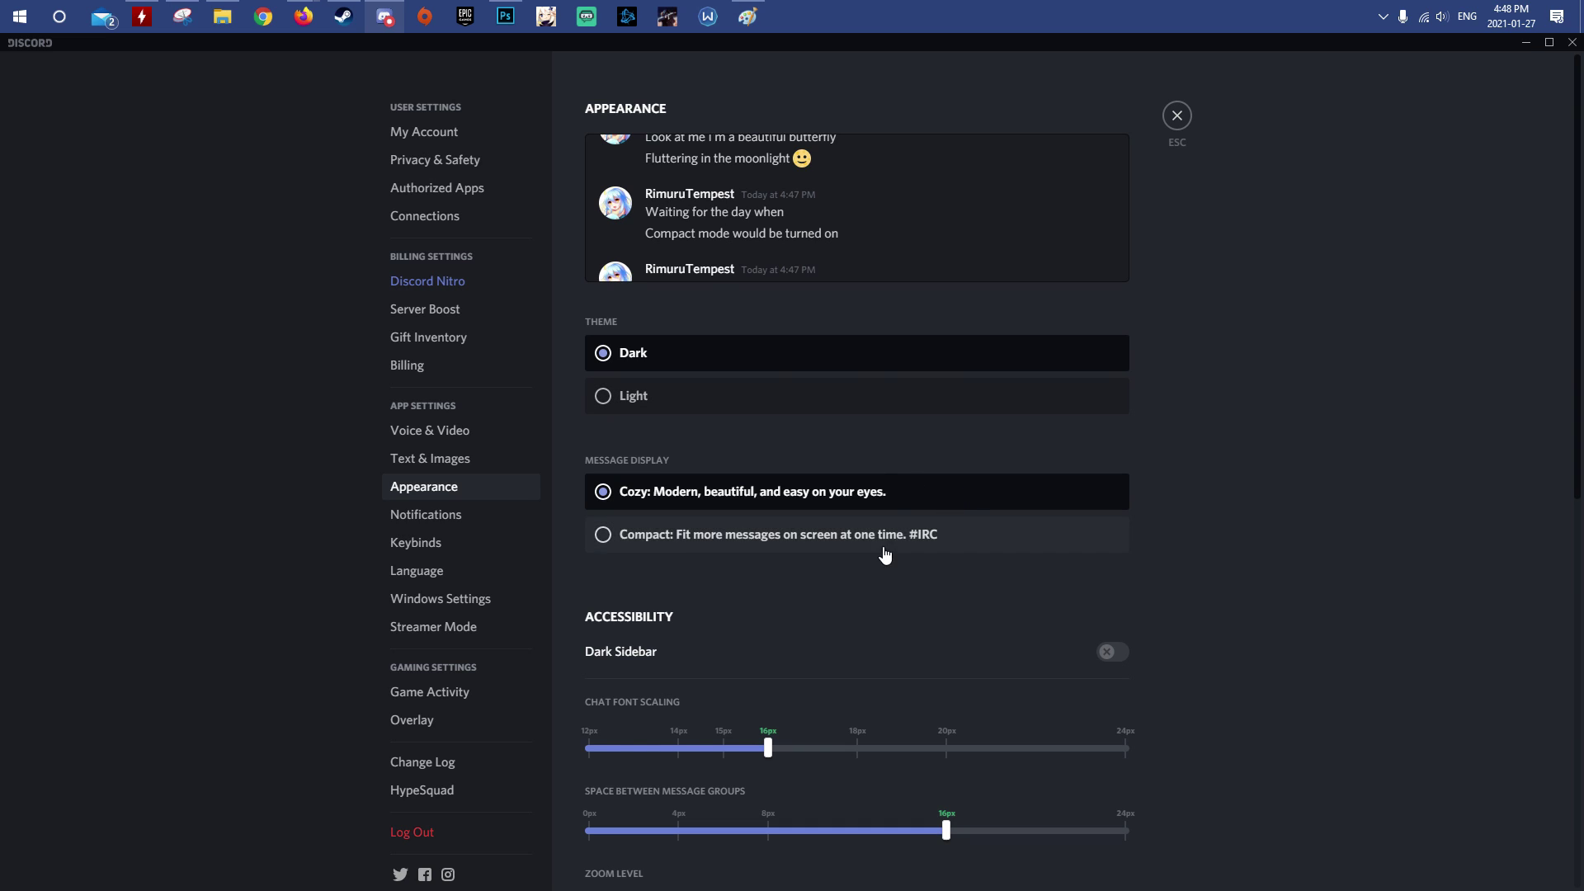
# Examine the font scaling, spacing, zoom, reduced motion and advanced options in the Appearance settings
pyautogui.scroll(-5, 838, 541)
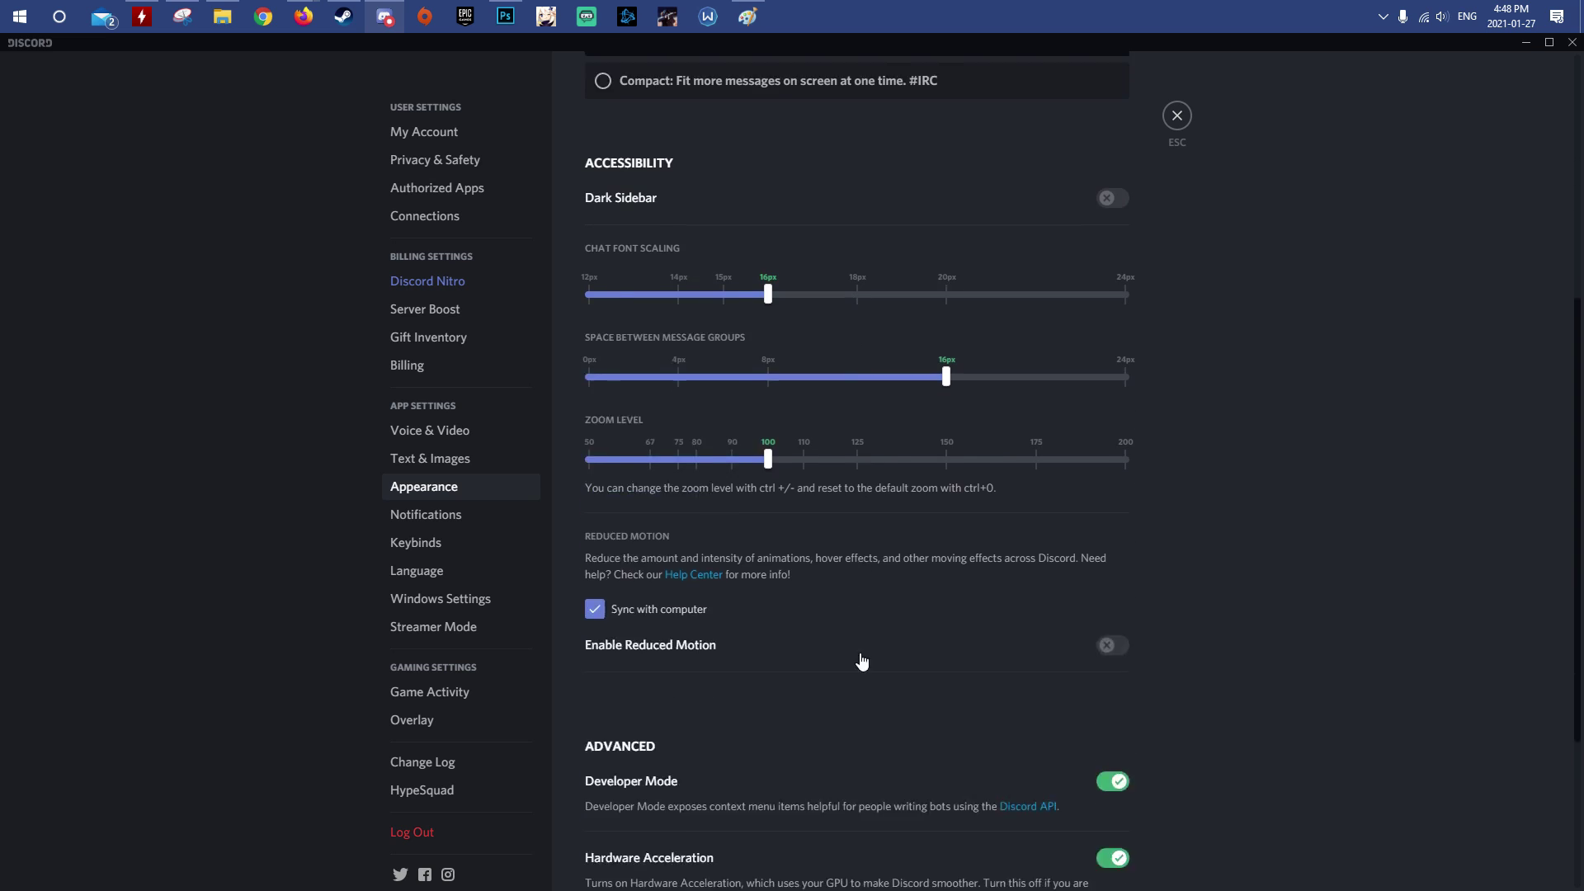
pyautogui.scroll(2, 772, 504)
pyautogui.scroll(-4, 770, 520)
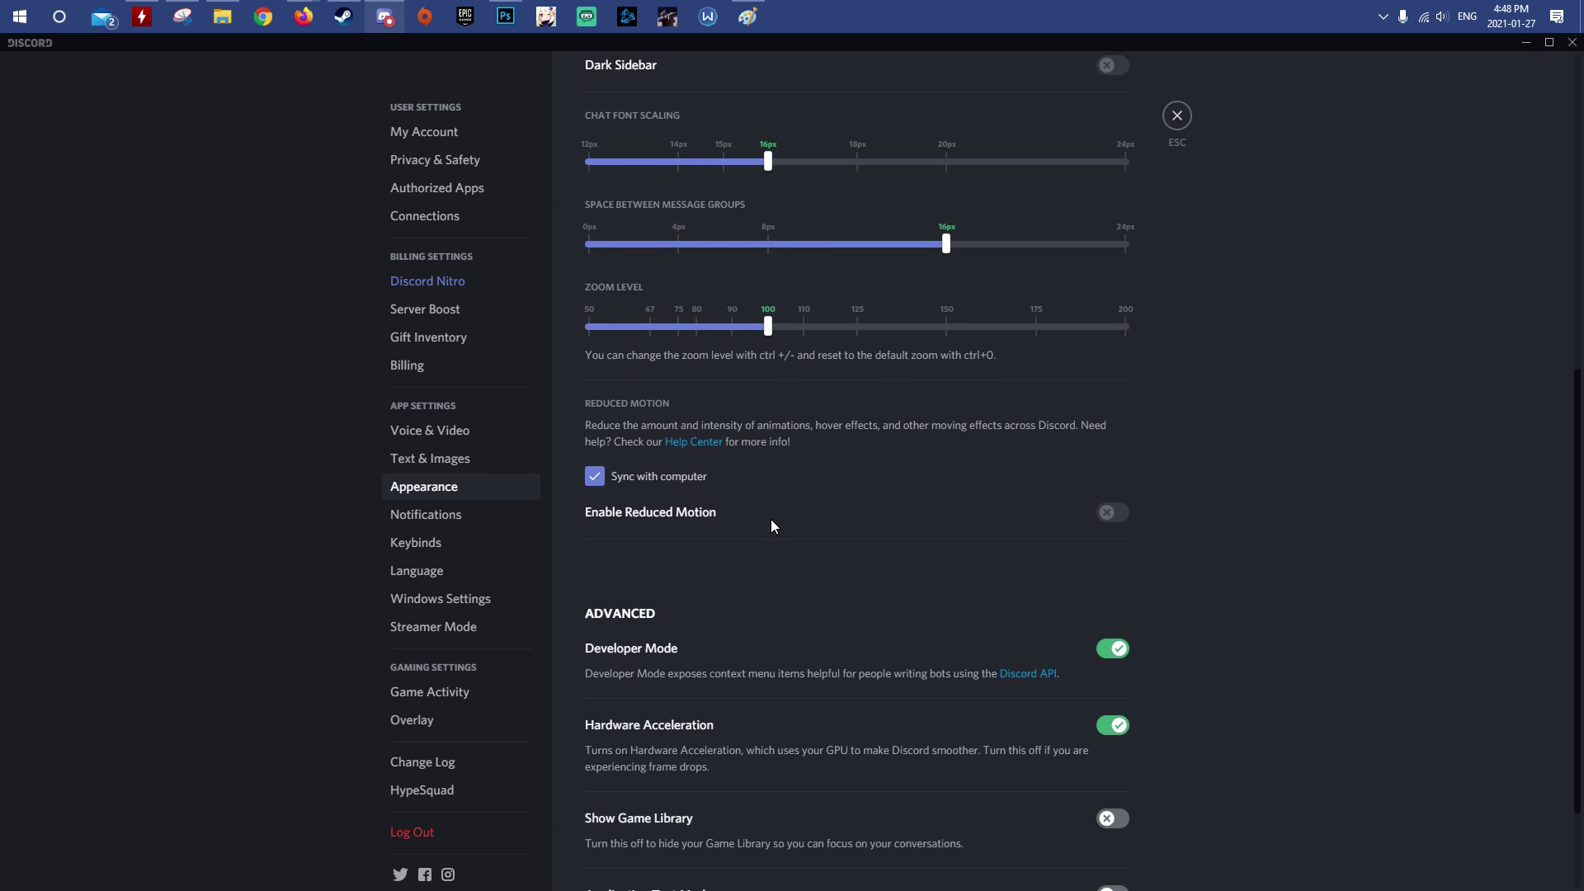
pyautogui.scroll(-1, 710, 551)
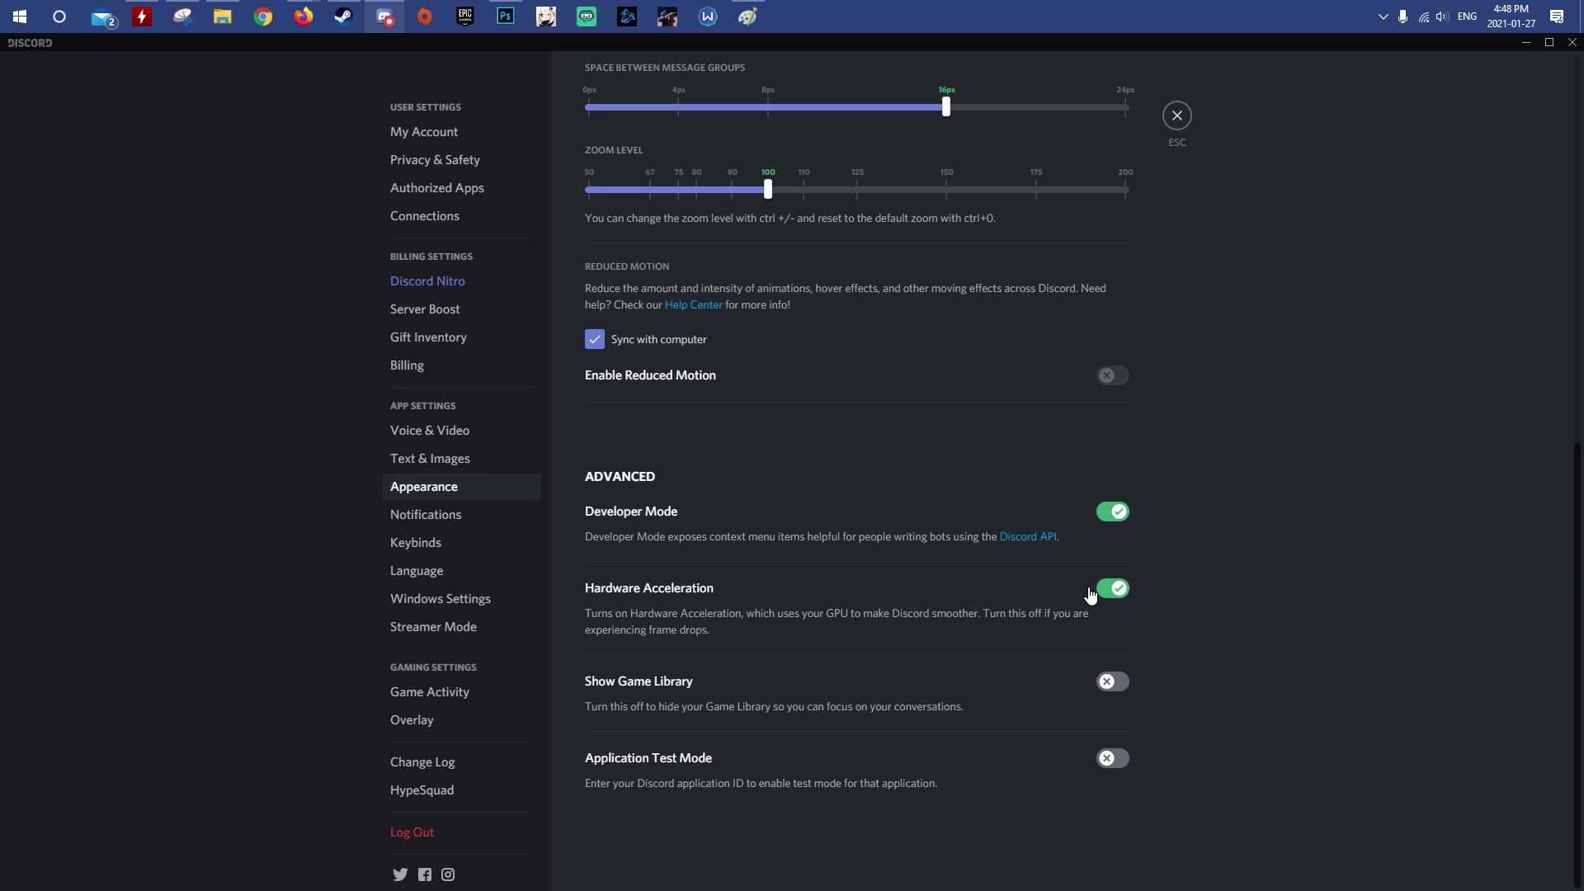
# Switch on desktop notifications in the Notifications settings, and review the text-to-speech and sound options
pyautogui.click(451, 516)
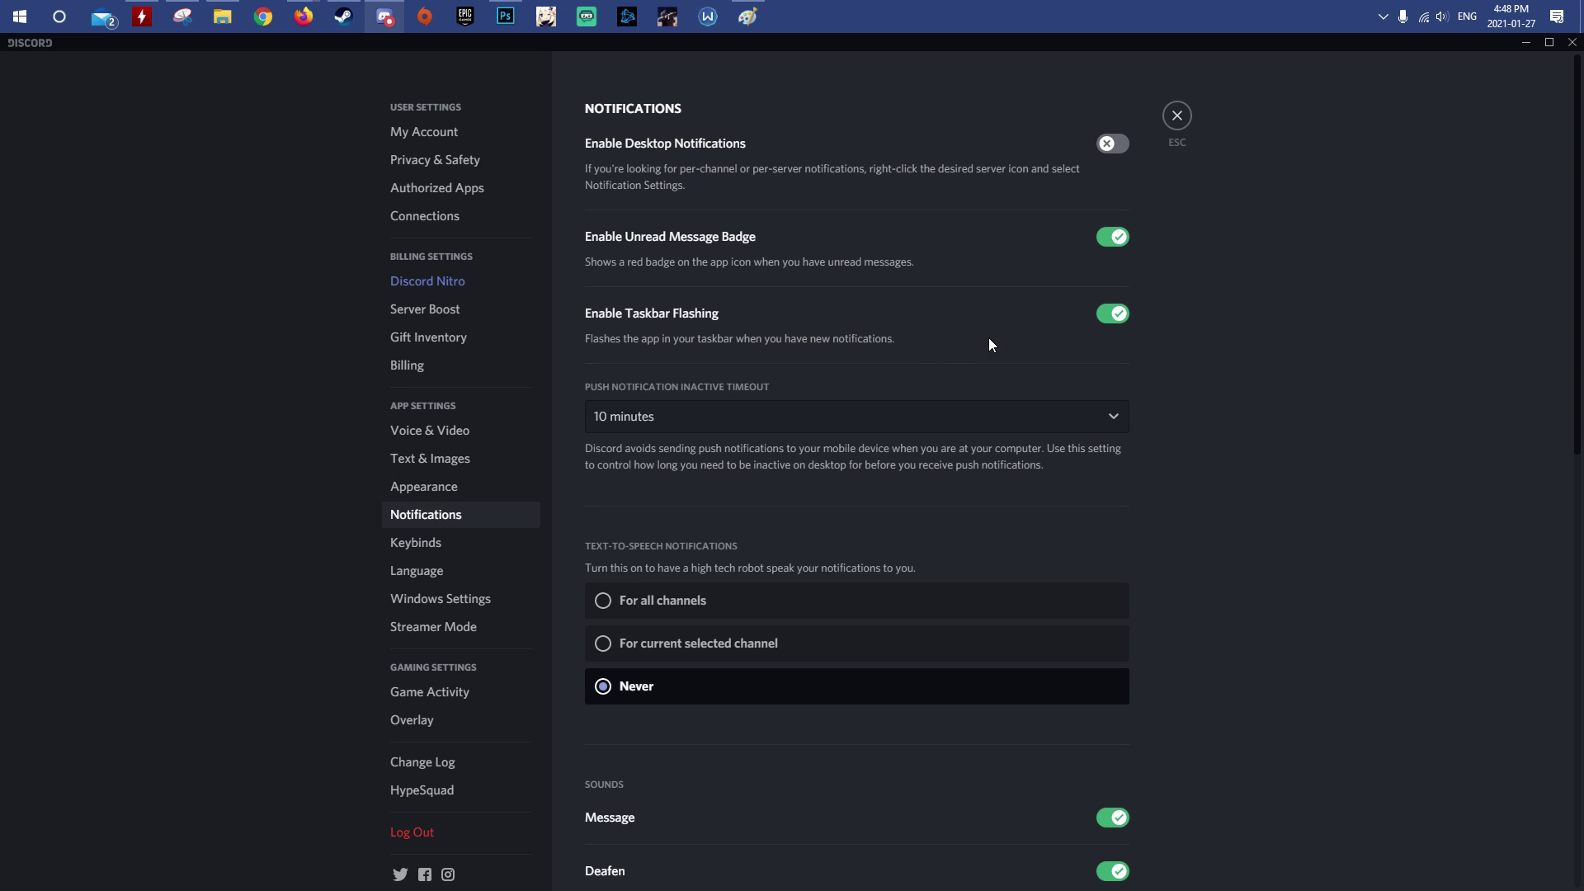
pyautogui.click(1115, 149)
pyautogui.scroll(-10, 1155, 343)
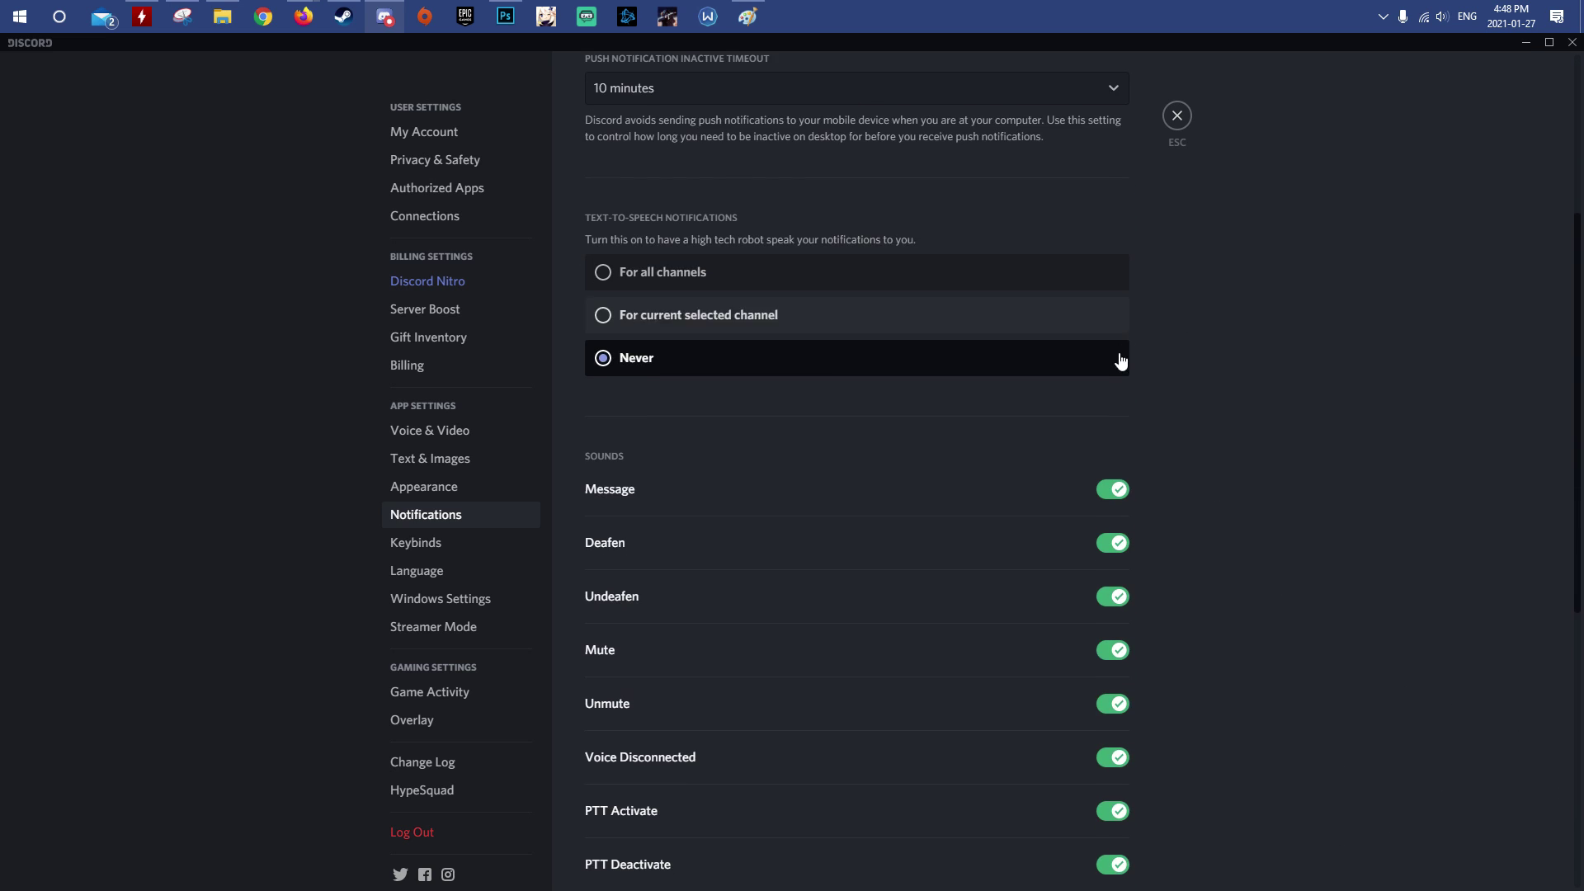
# Examine the custom and default keybinds, and open the Windows Settings page
pyautogui.click(453, 546)
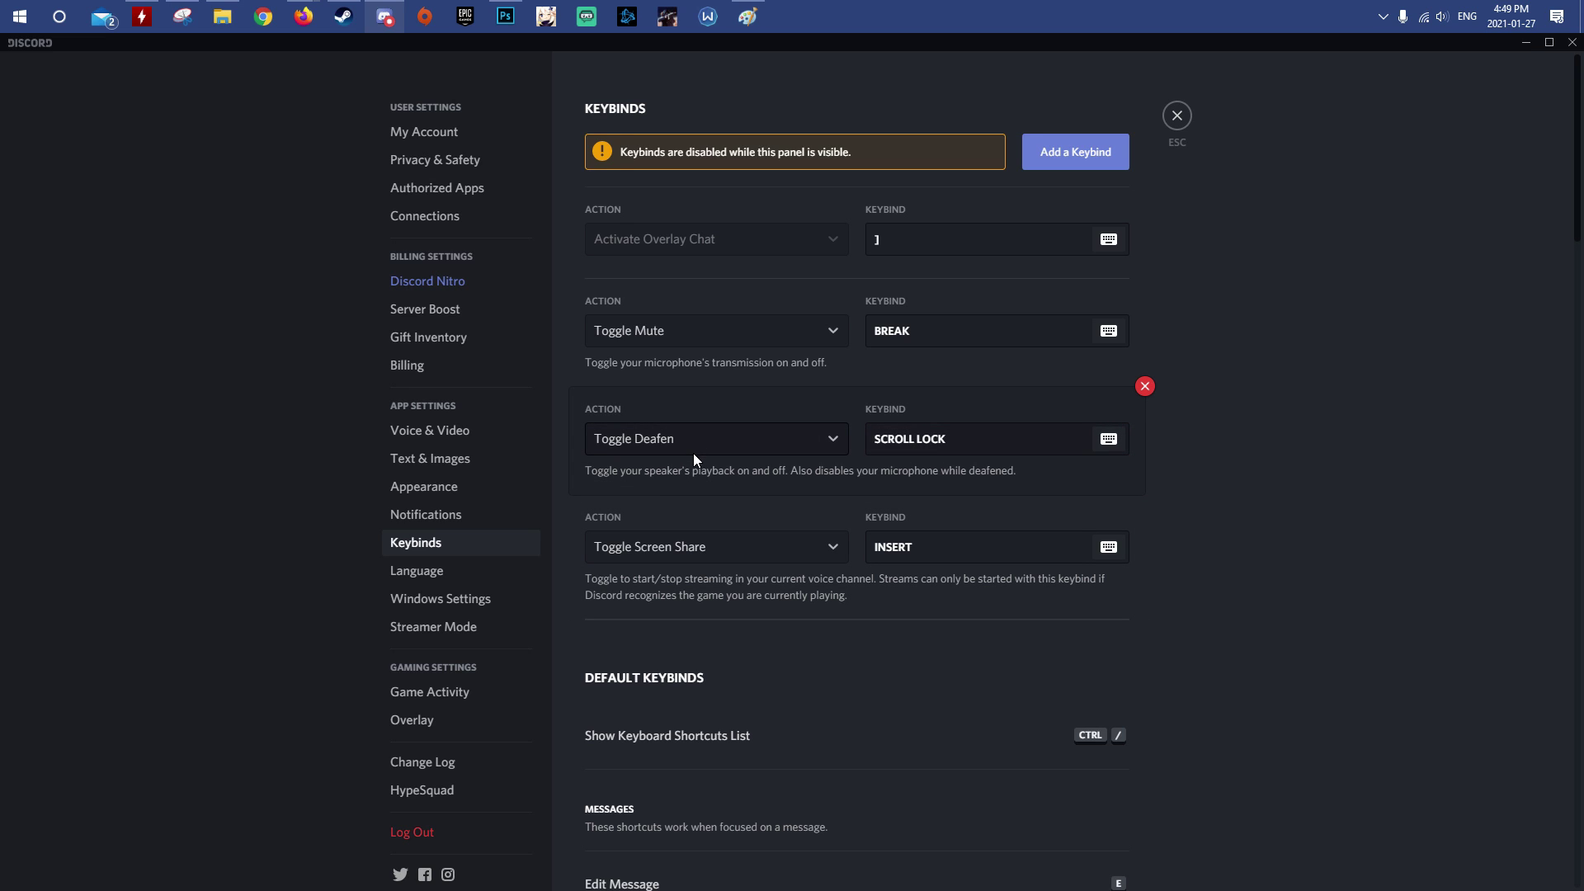
pyautogui.scroll(-6, 1142, 725)
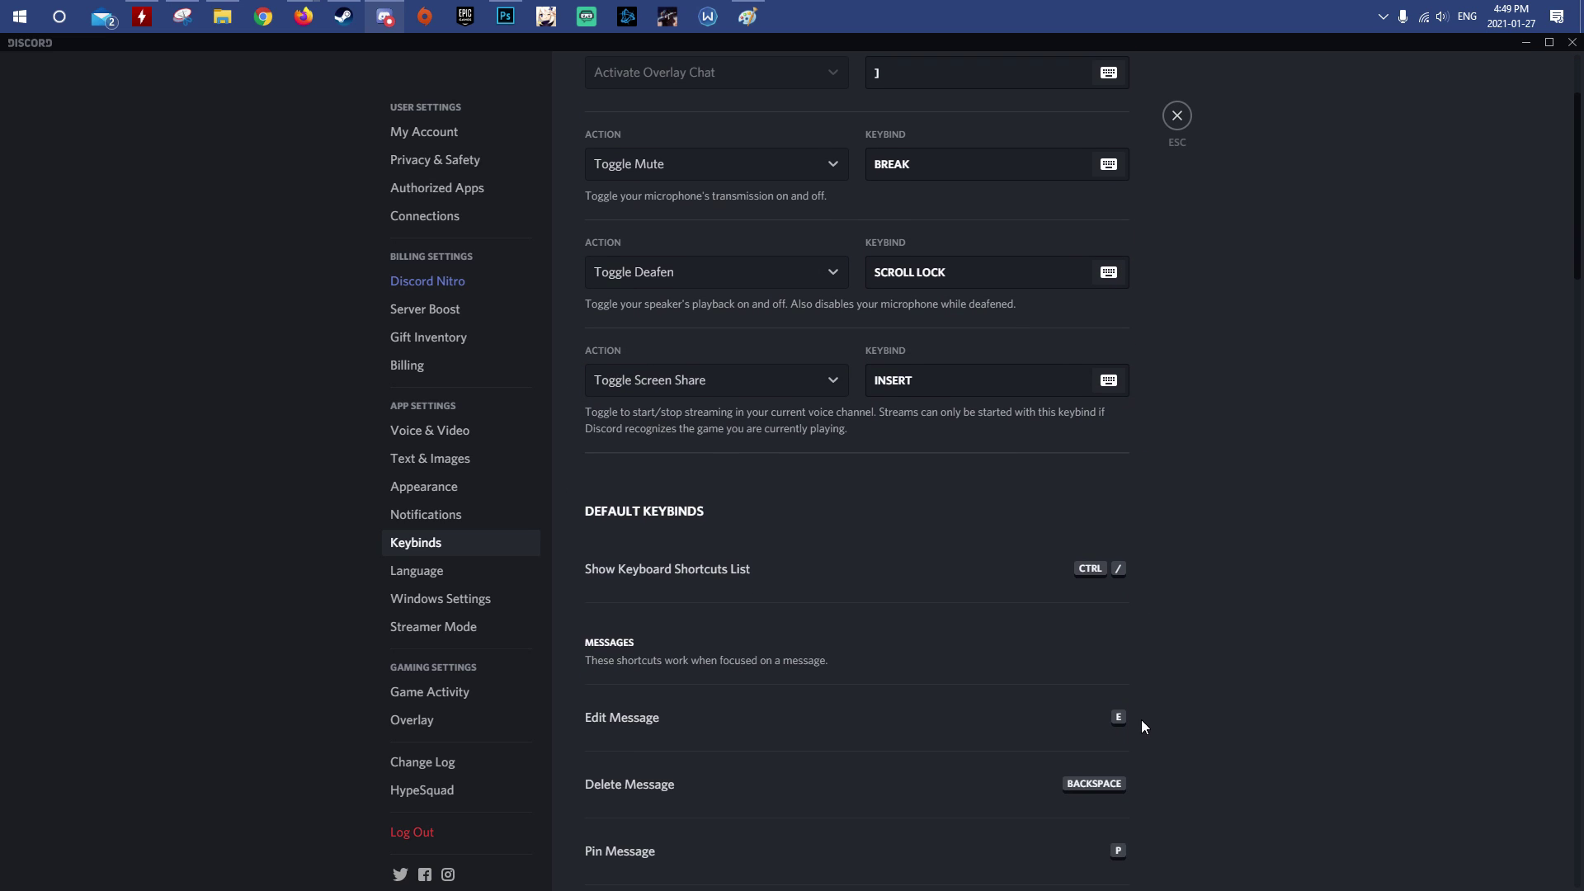
pyautogui.click(452, 601)
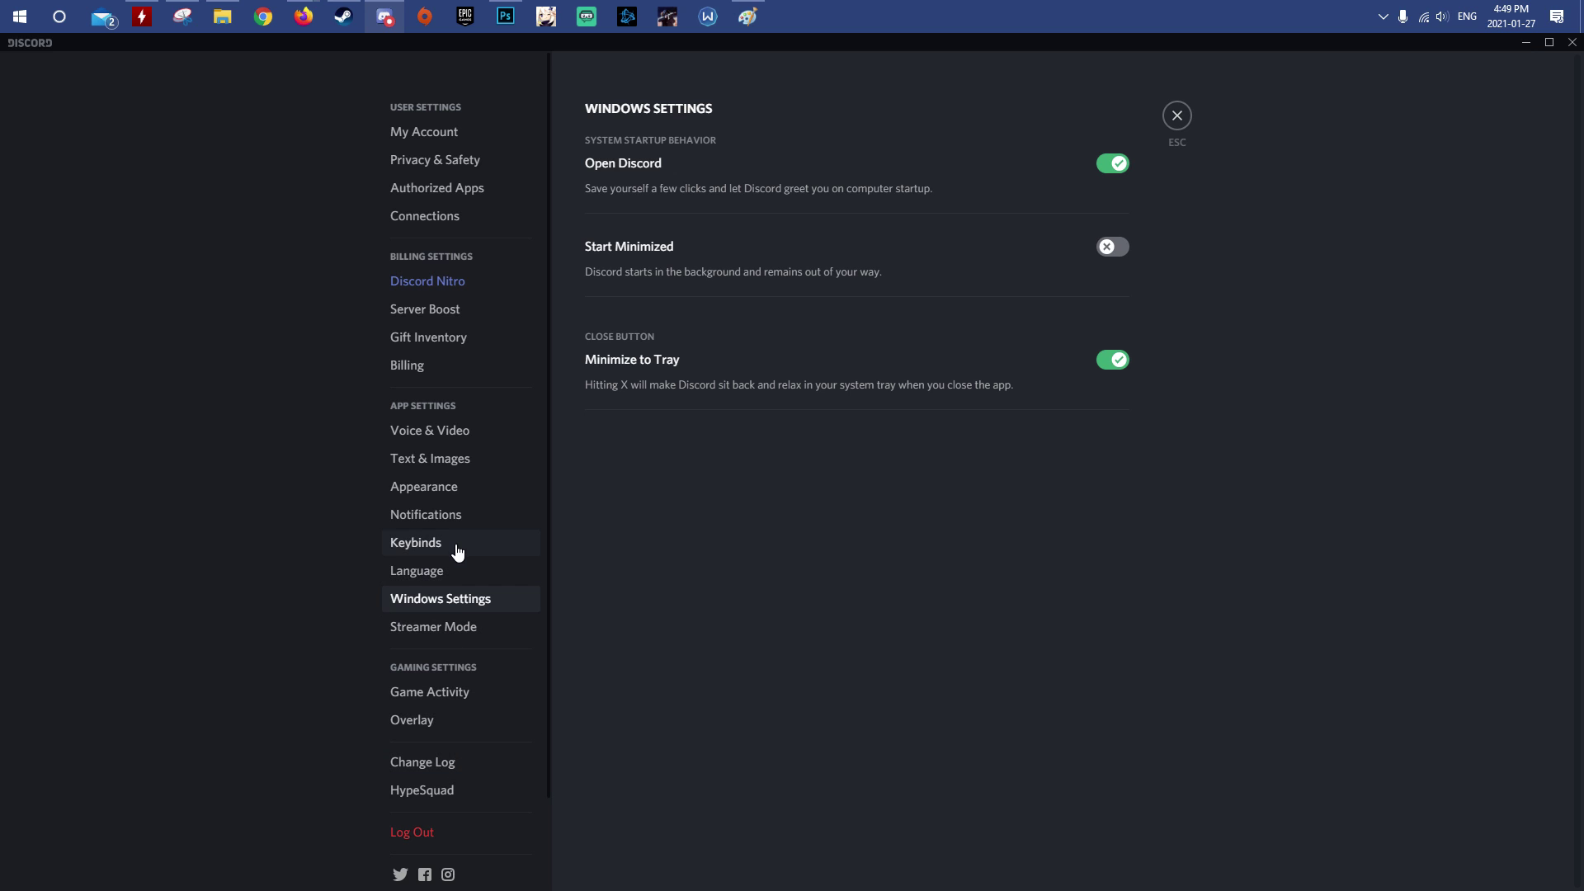
# Return to the Voice & Video settings and examine the choices for the output device
pyautogui.click(437, 435)
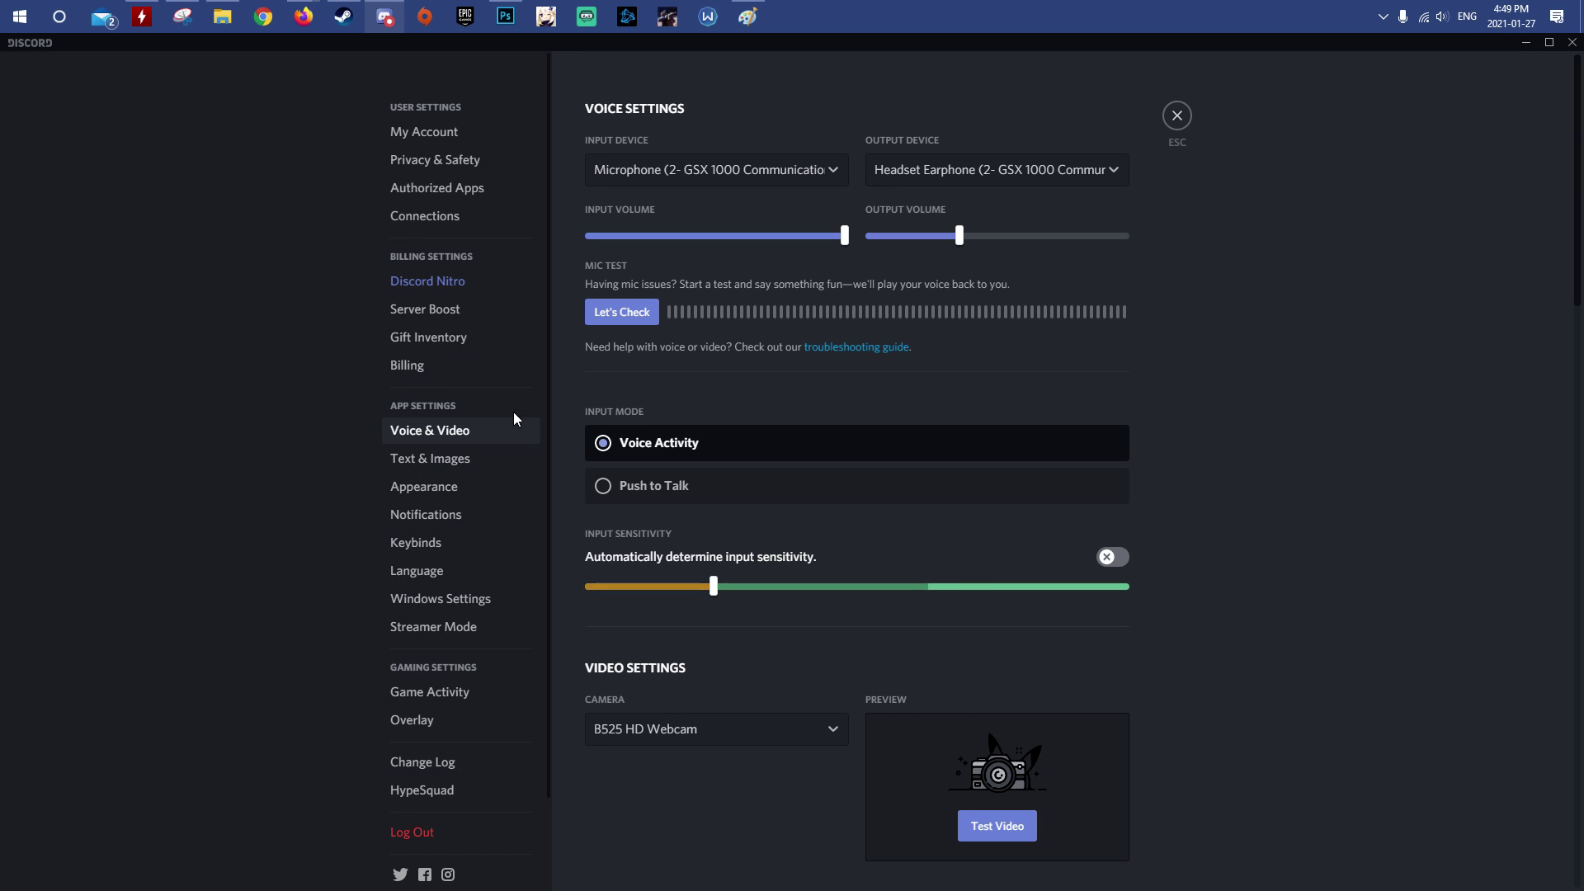
pyautogui.scroll(-4, 640, 601)
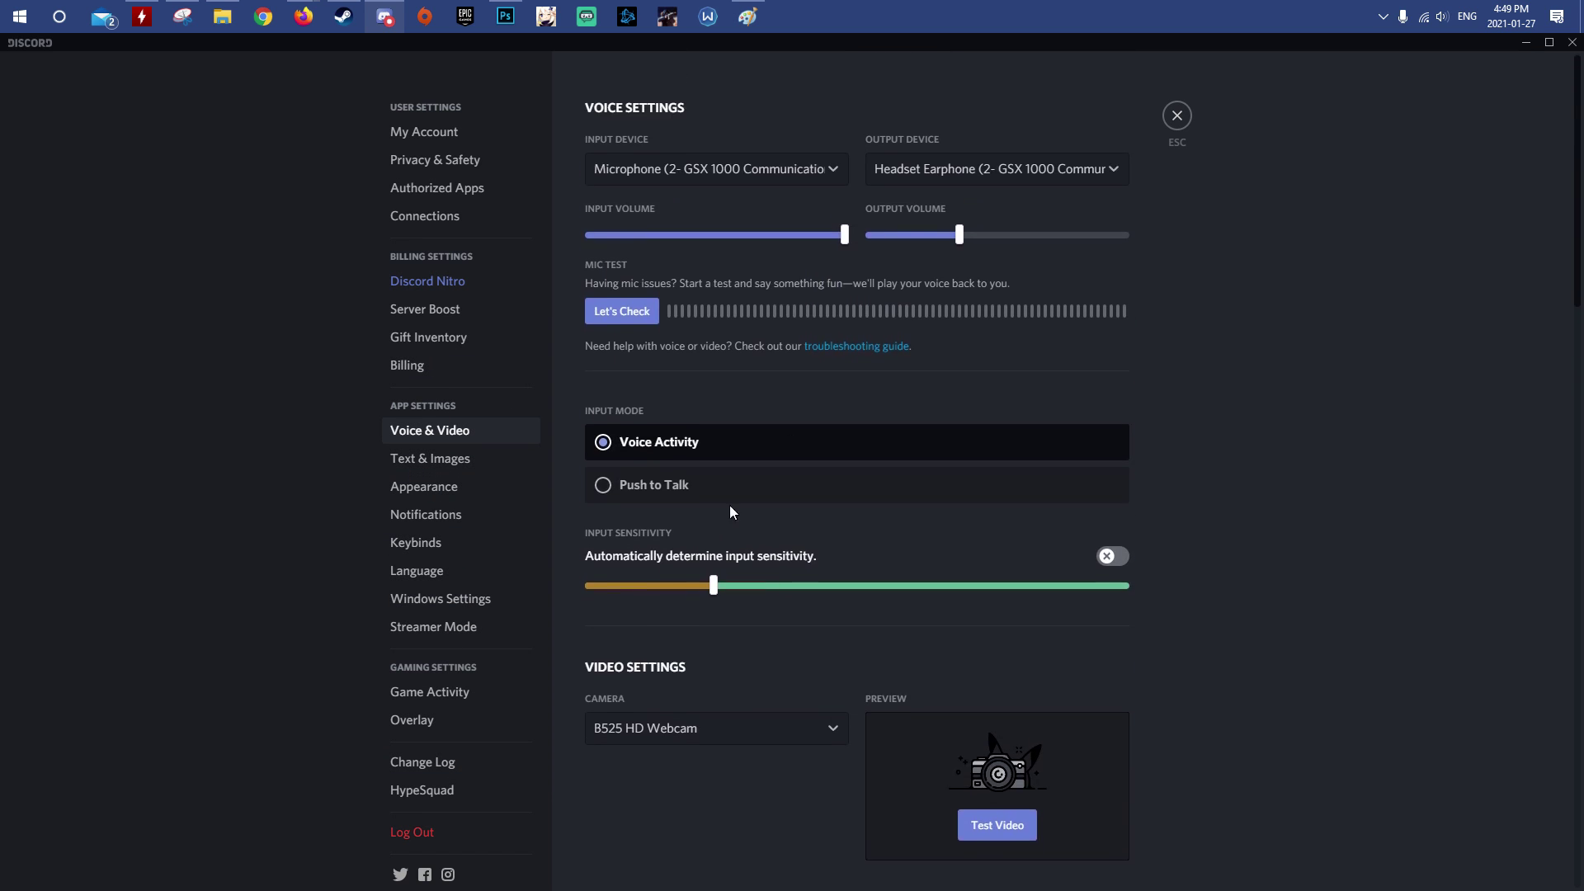
pyautogui.click(964, 172)
pyautogui.click(964, 172)
pyautogui.click(969, 174)
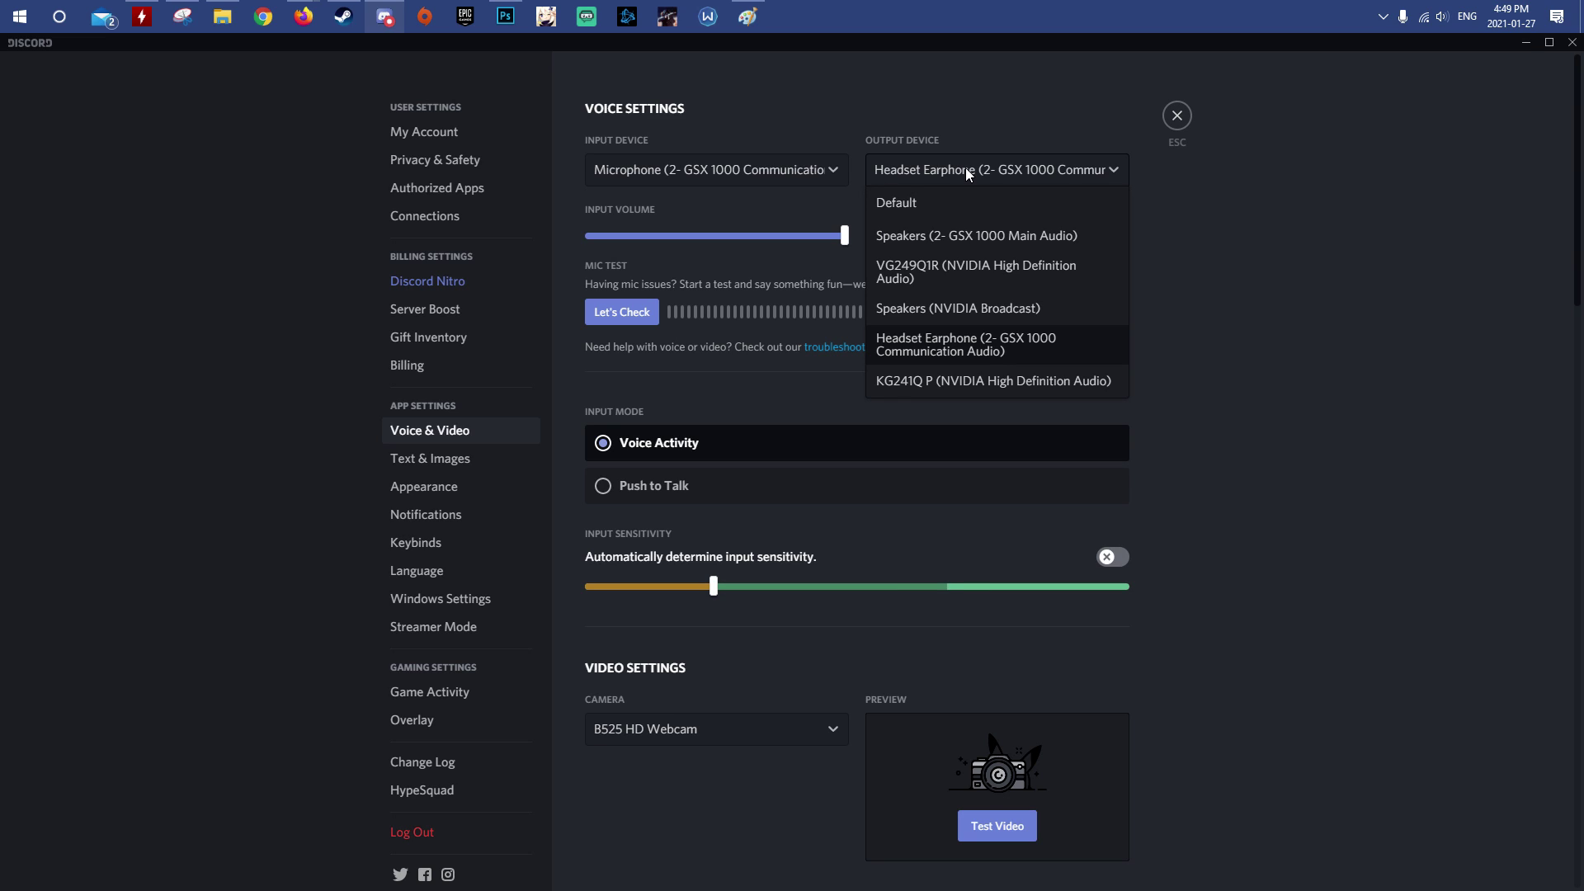
pyautogui.click(964, 166)
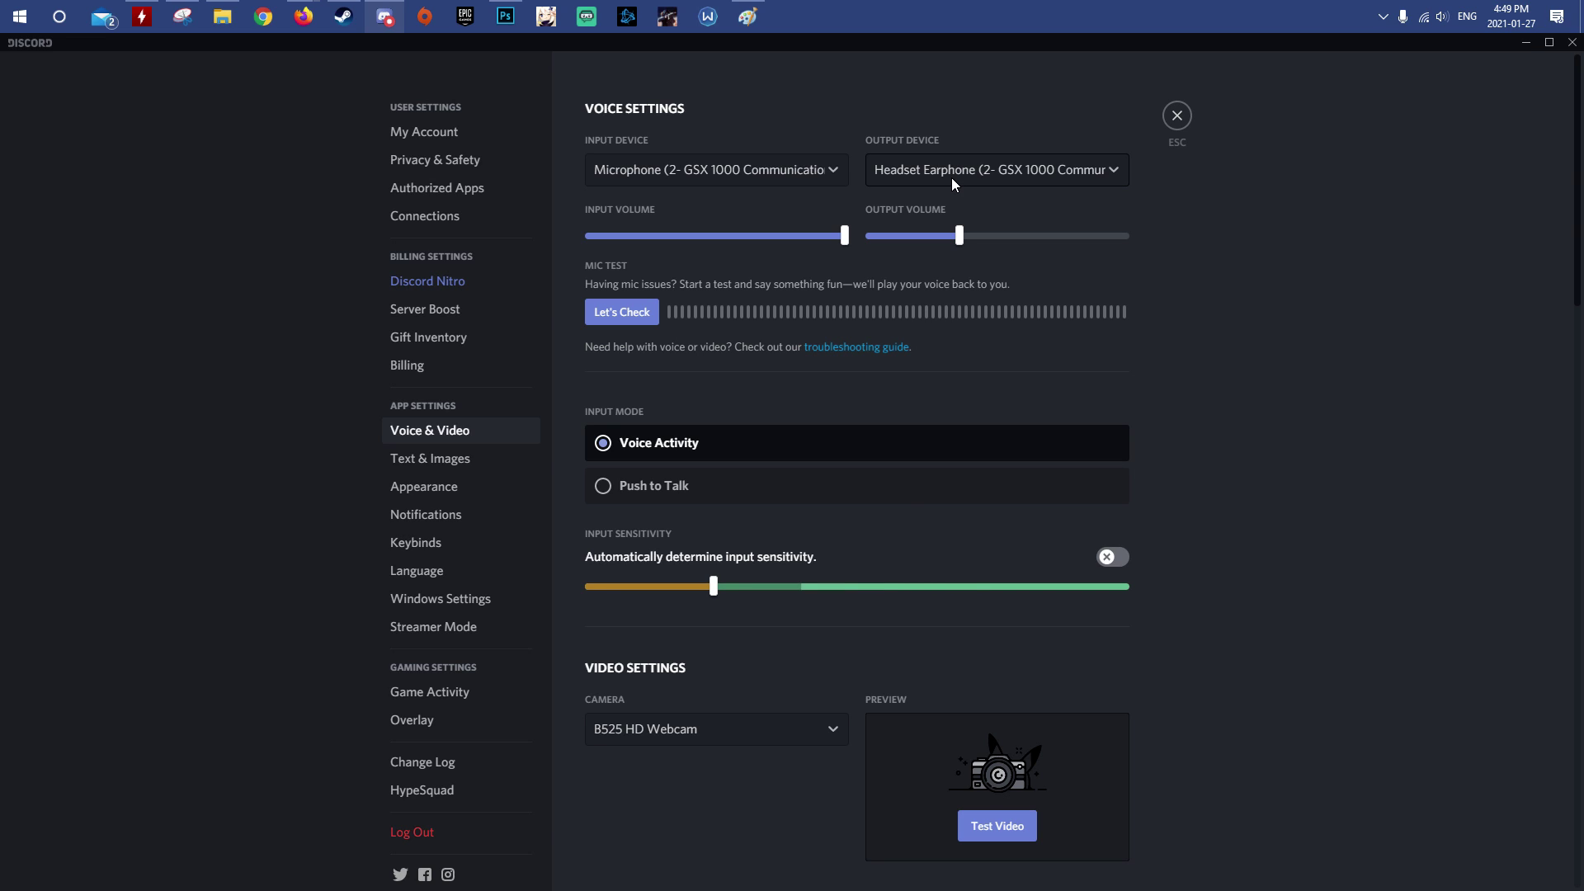
pyautogui.click(918, 170)
pyautogui.click(918, 170)
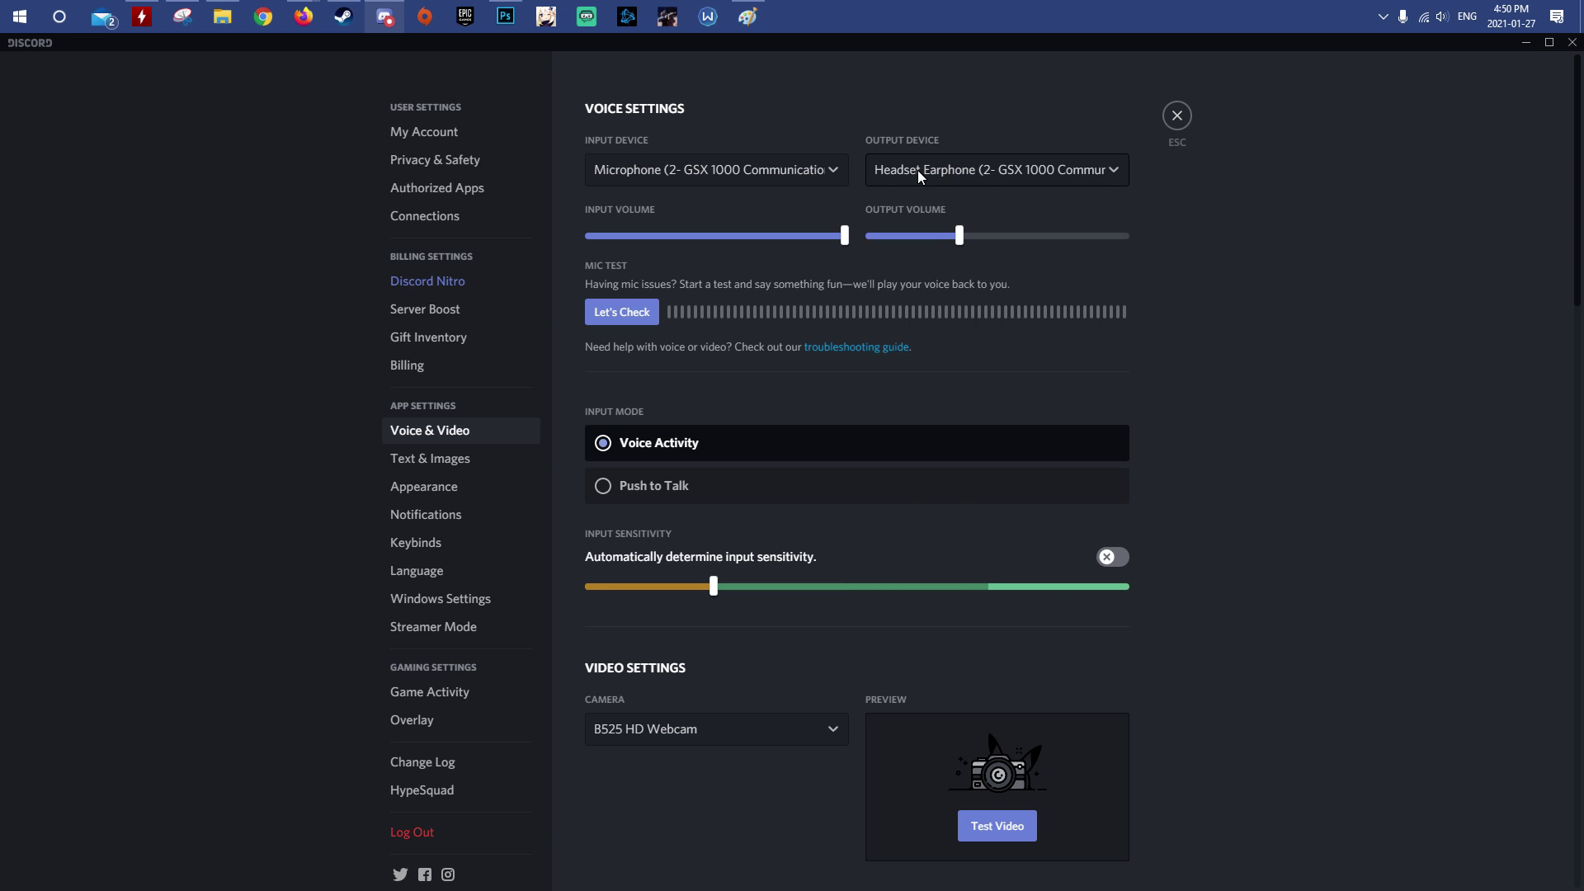
# Set the output device to Speakers (2- GSX 1000 Main Audio), briefly switching back to Headset Earphone (2- GSX 1000 Communication Audio) for comparison
pyautogui.click(918, 166)
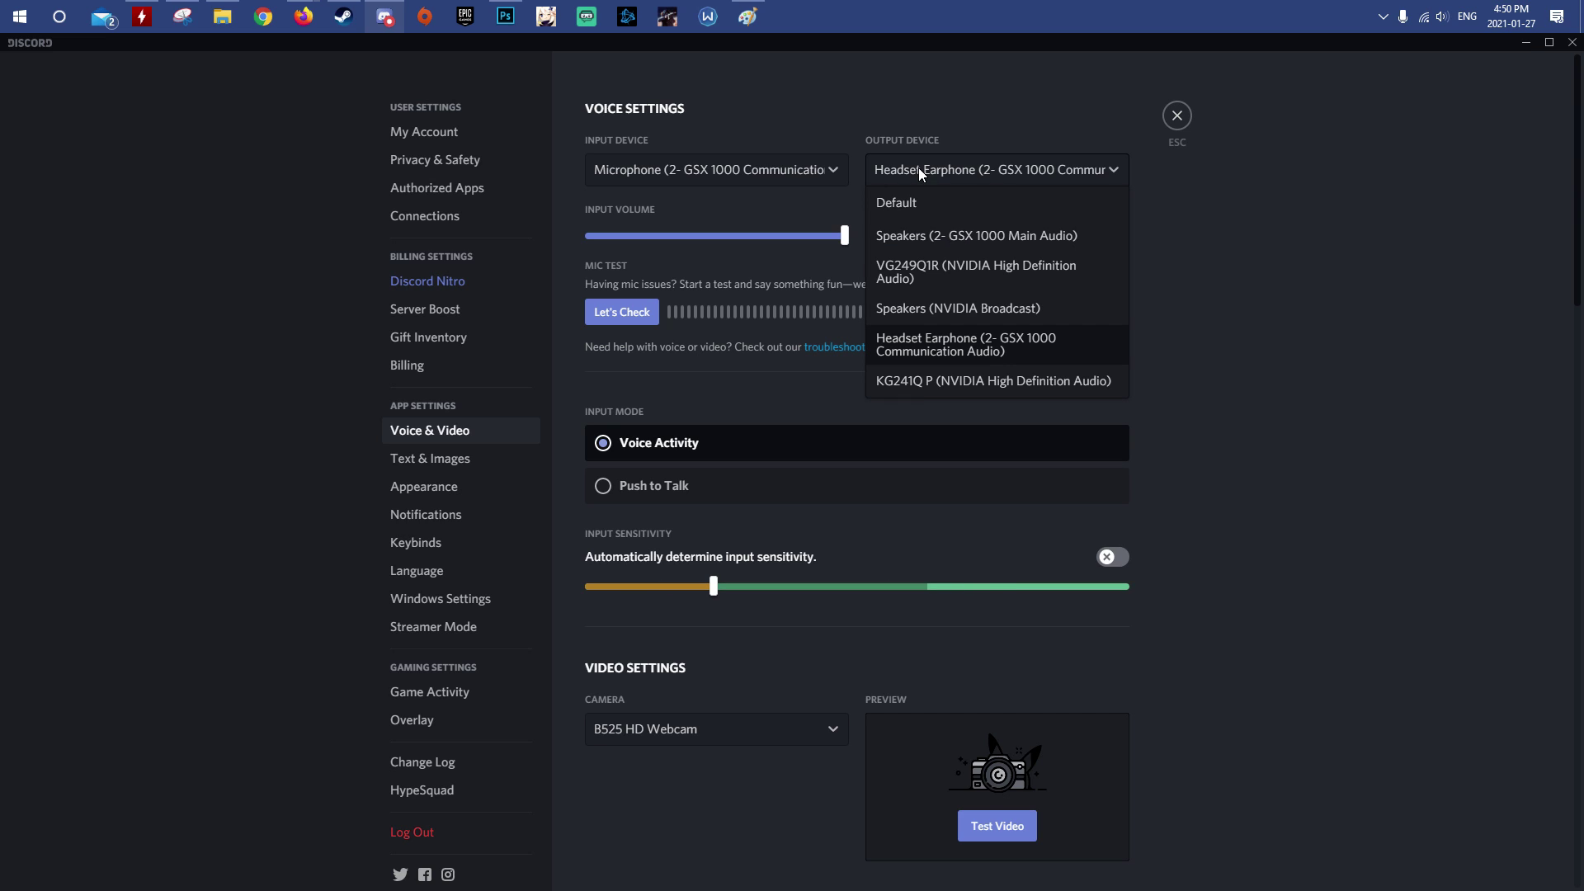
pyautogui.click(974, 237)
pyautogui.click(959, 171)
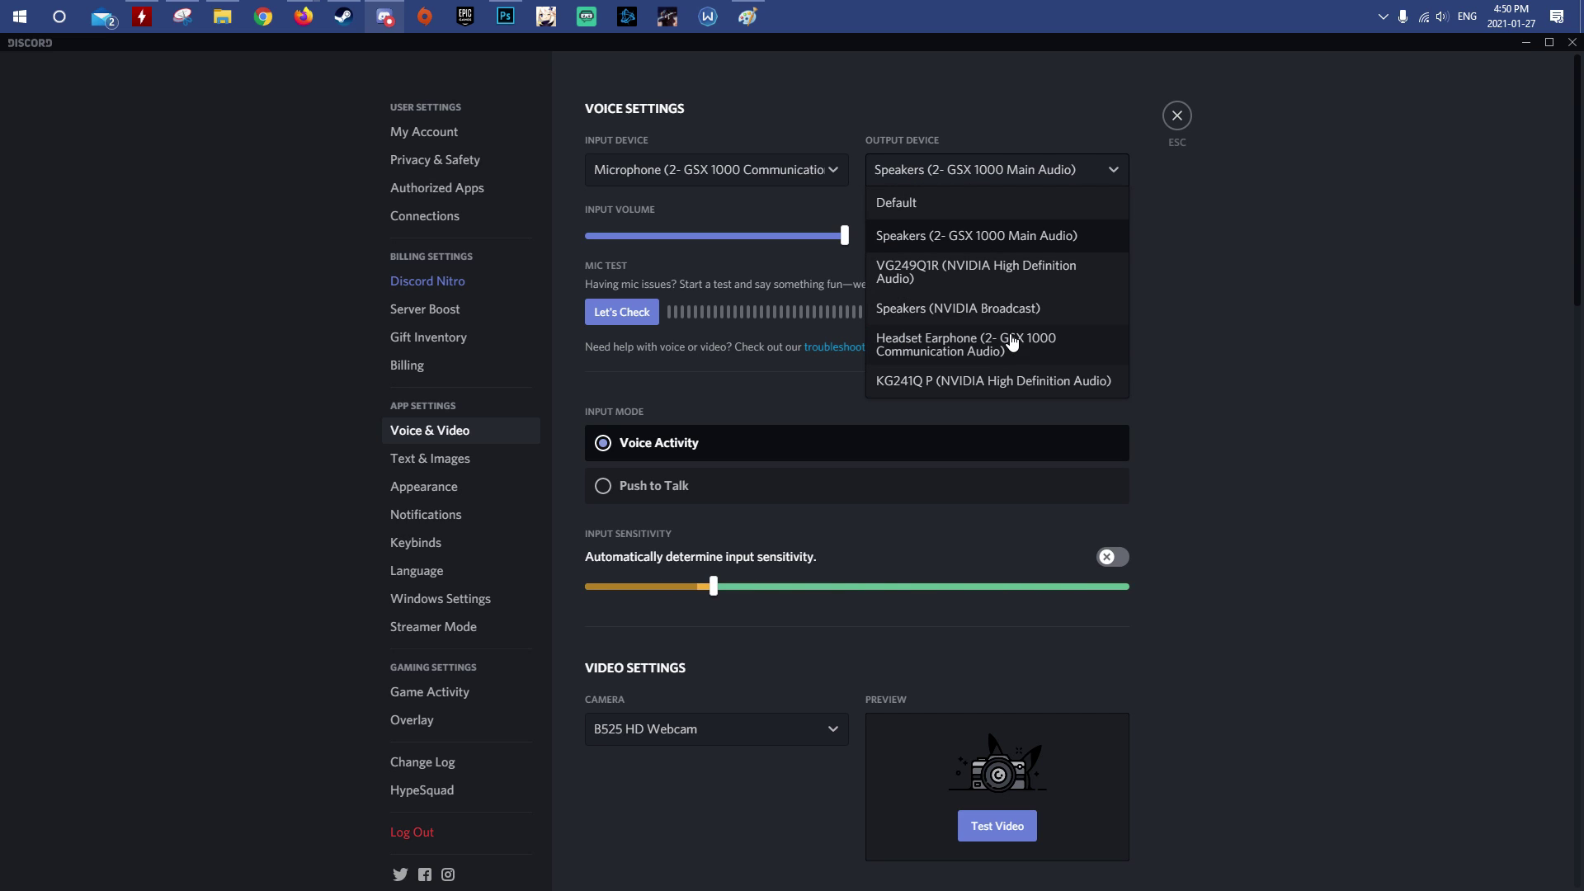
pyautogui.click(1006, 355)
pyautogui.click(989, 171)
pyautogui.click(981, 235)
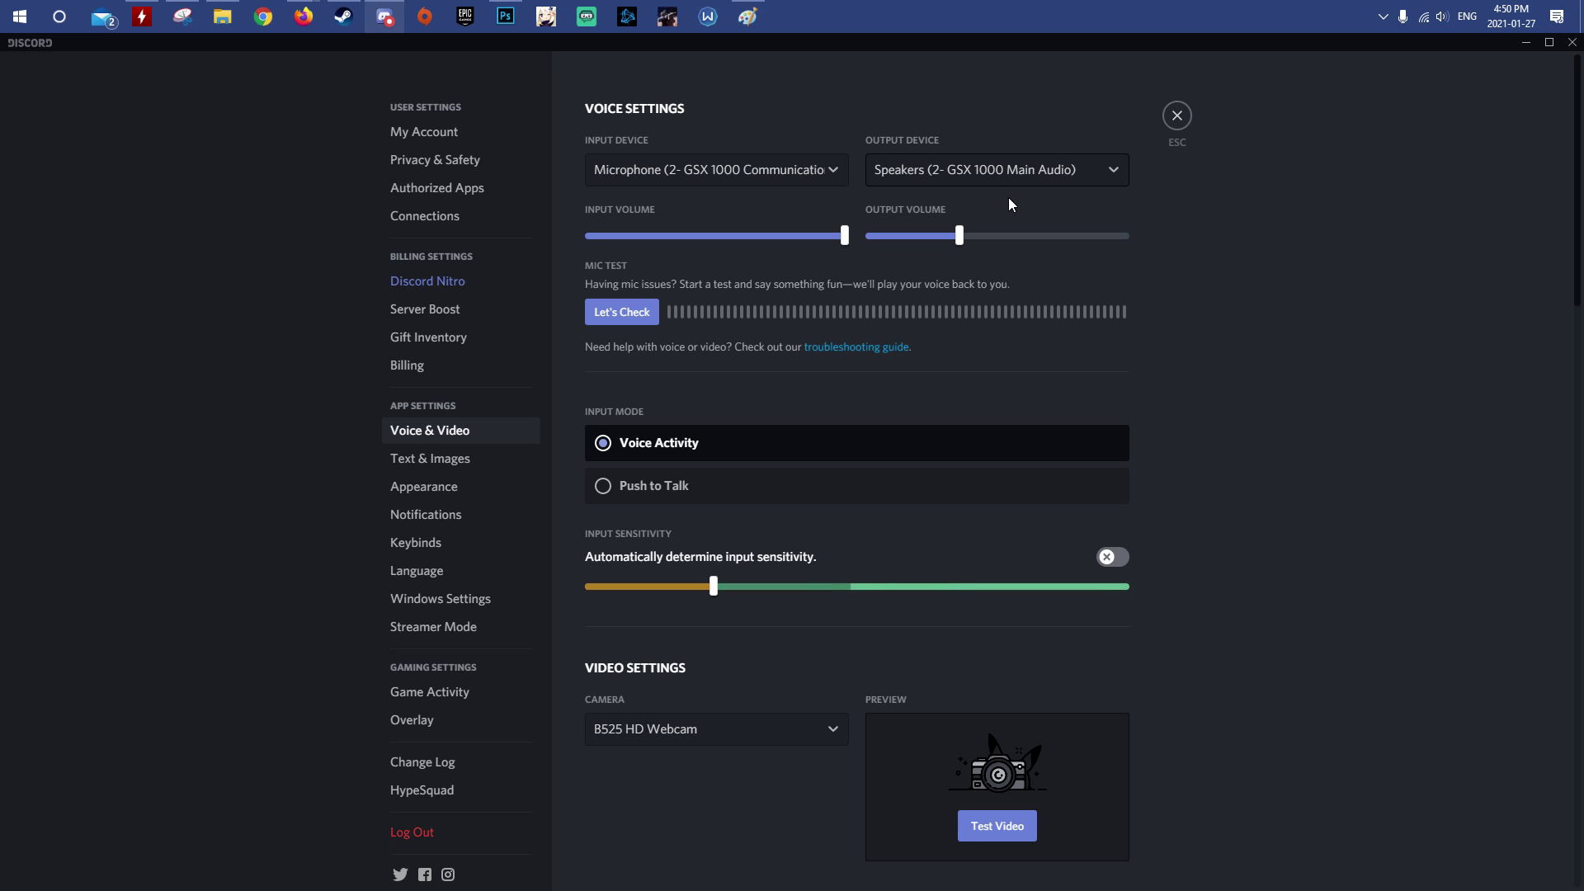
# Review the output device choices again without picking another, and open the My Account page
pyautogui.click(989, 170)
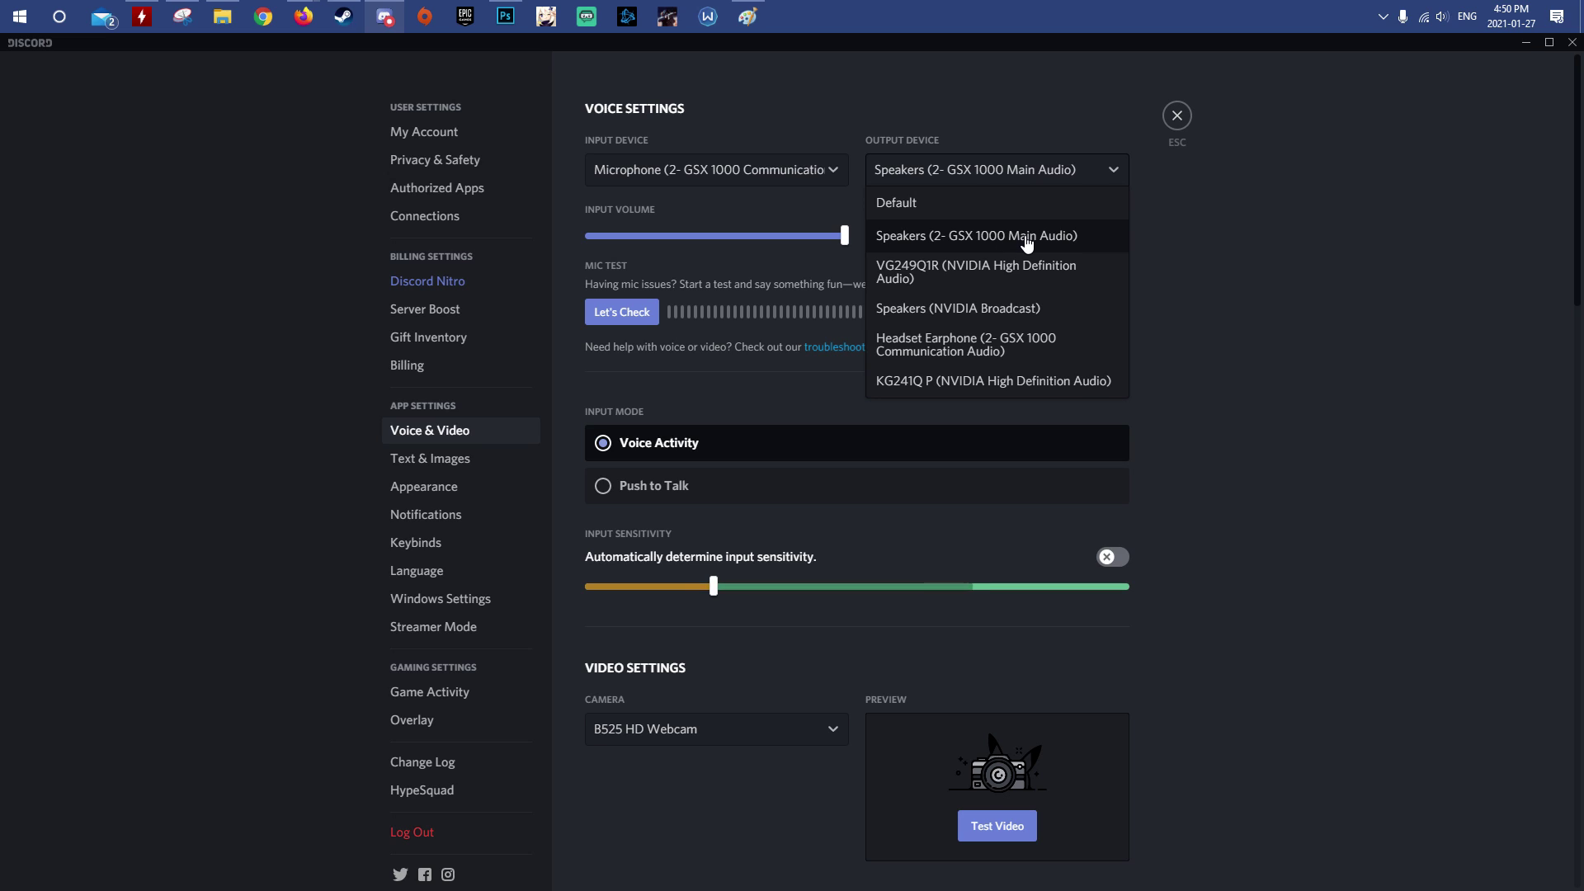
pyautogui.click(1171, 244)
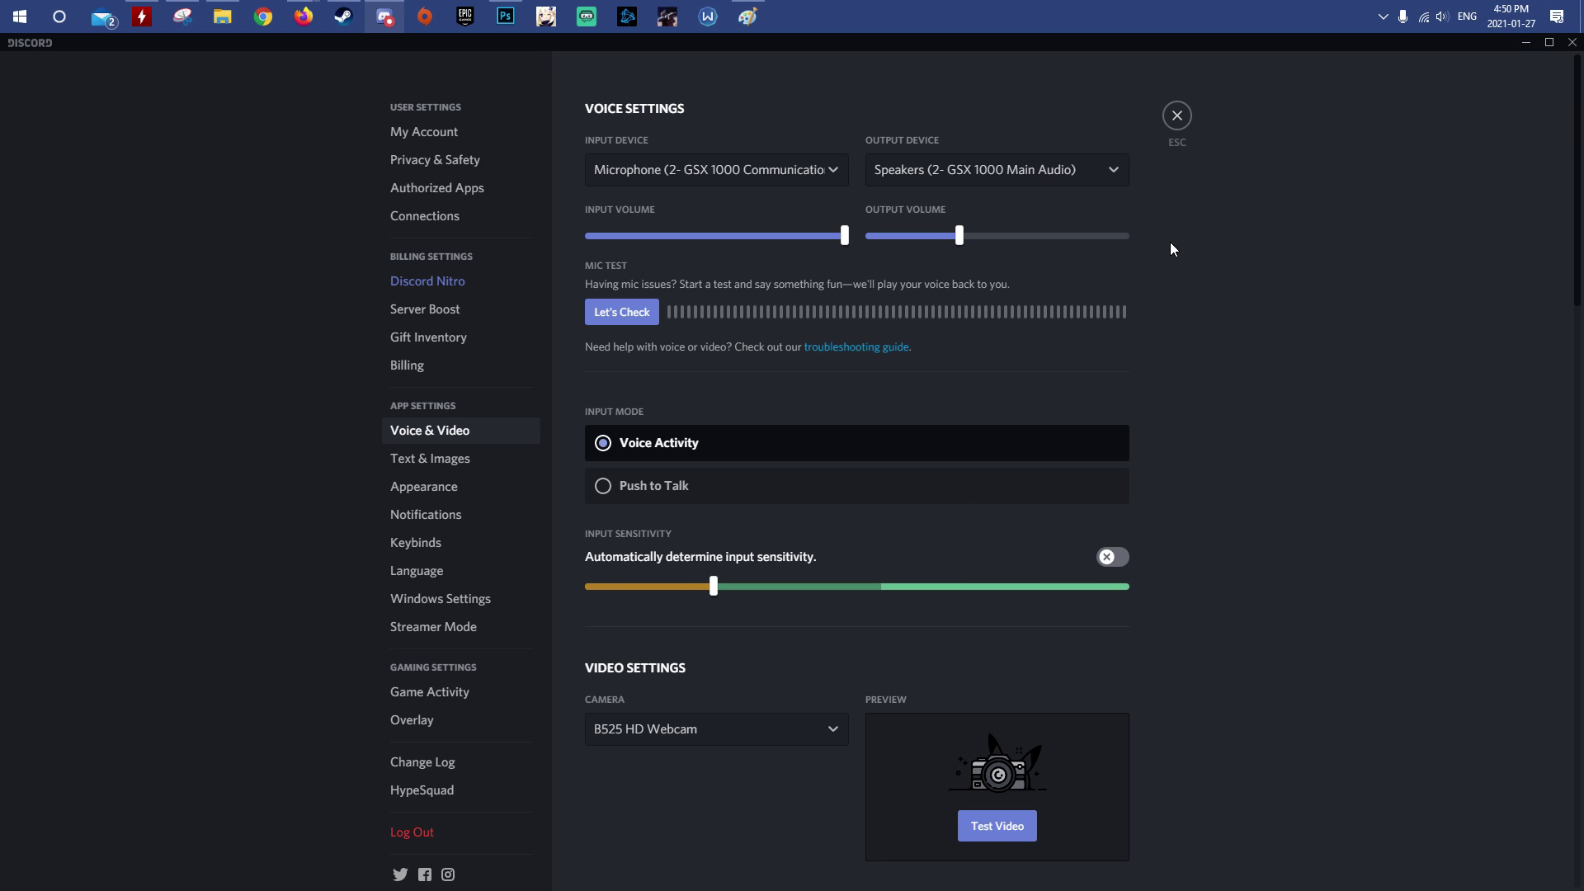
pyautogui.click(1082, 172)
pyautogui.click(1083, 172)
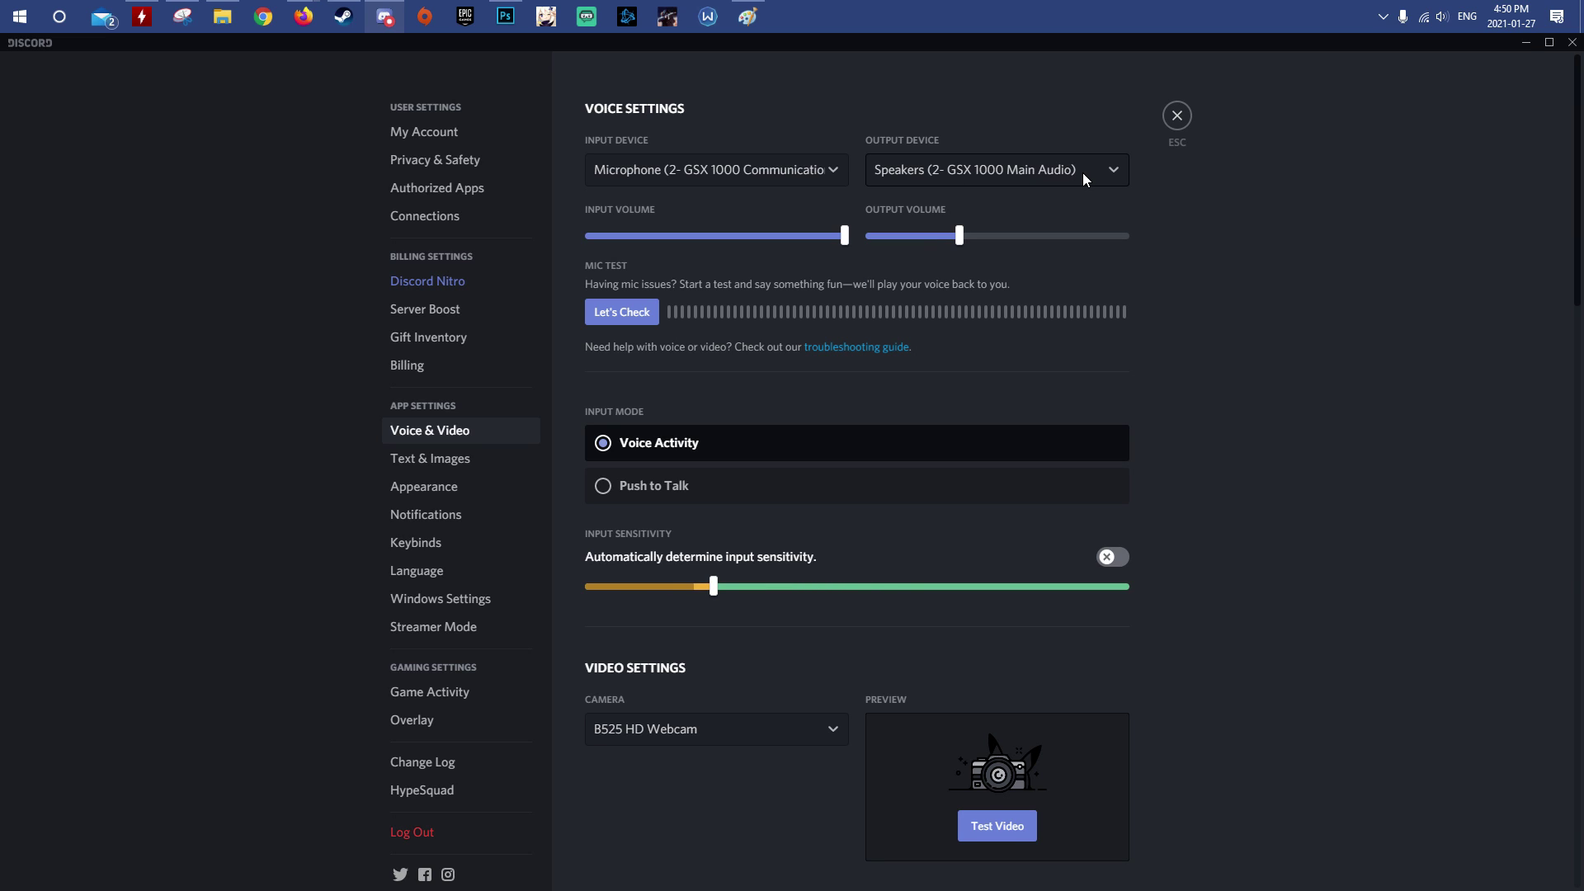
pyautogui.click(1083, 172)
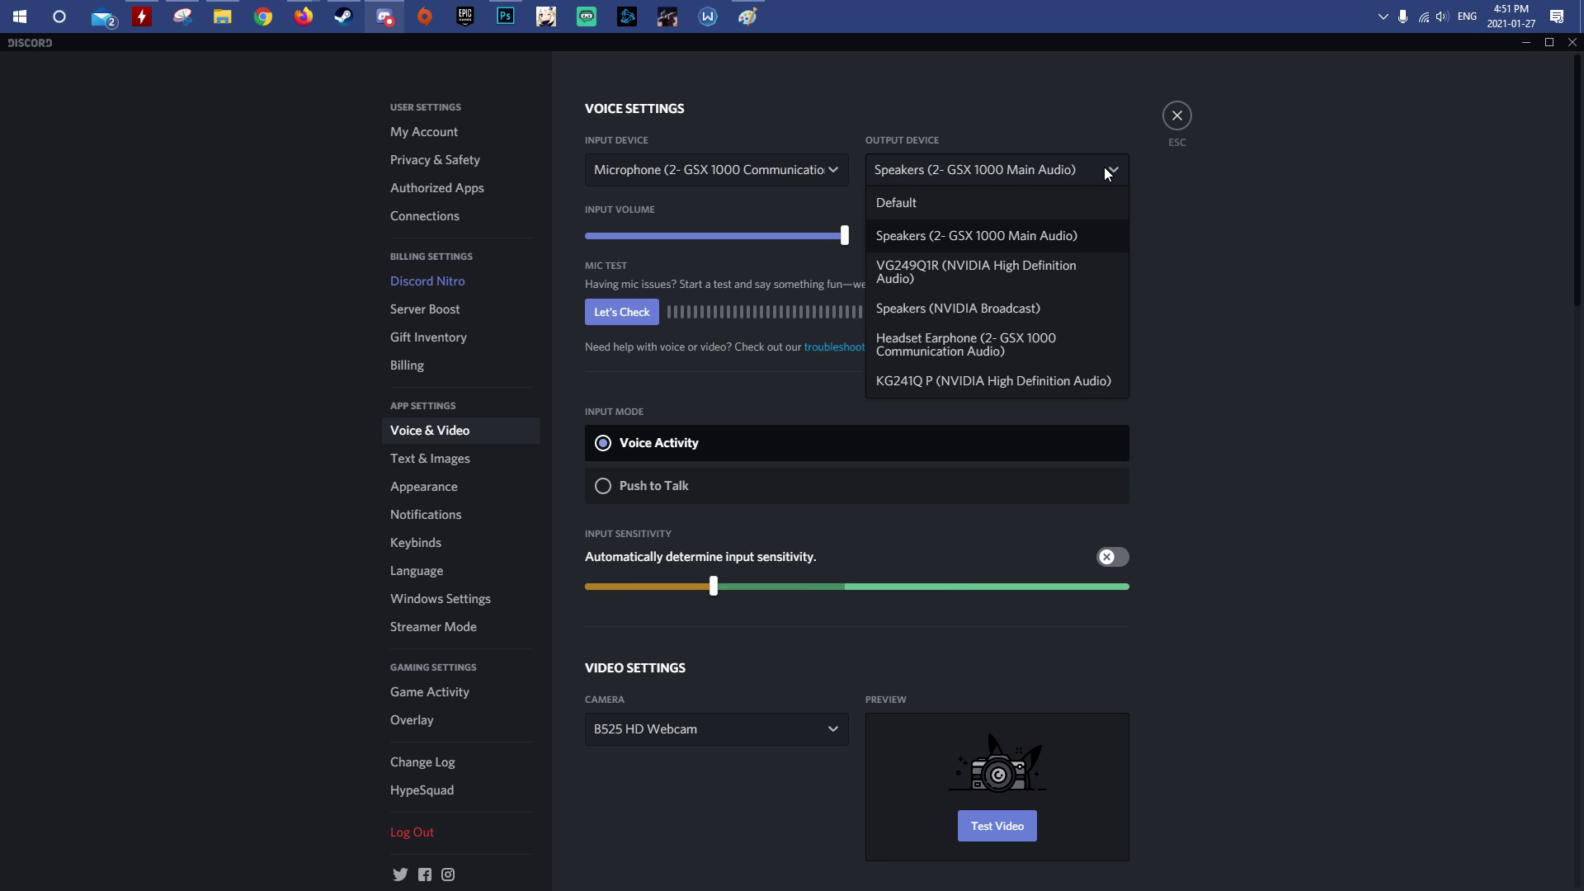
pyautogui.click(1105, 166)
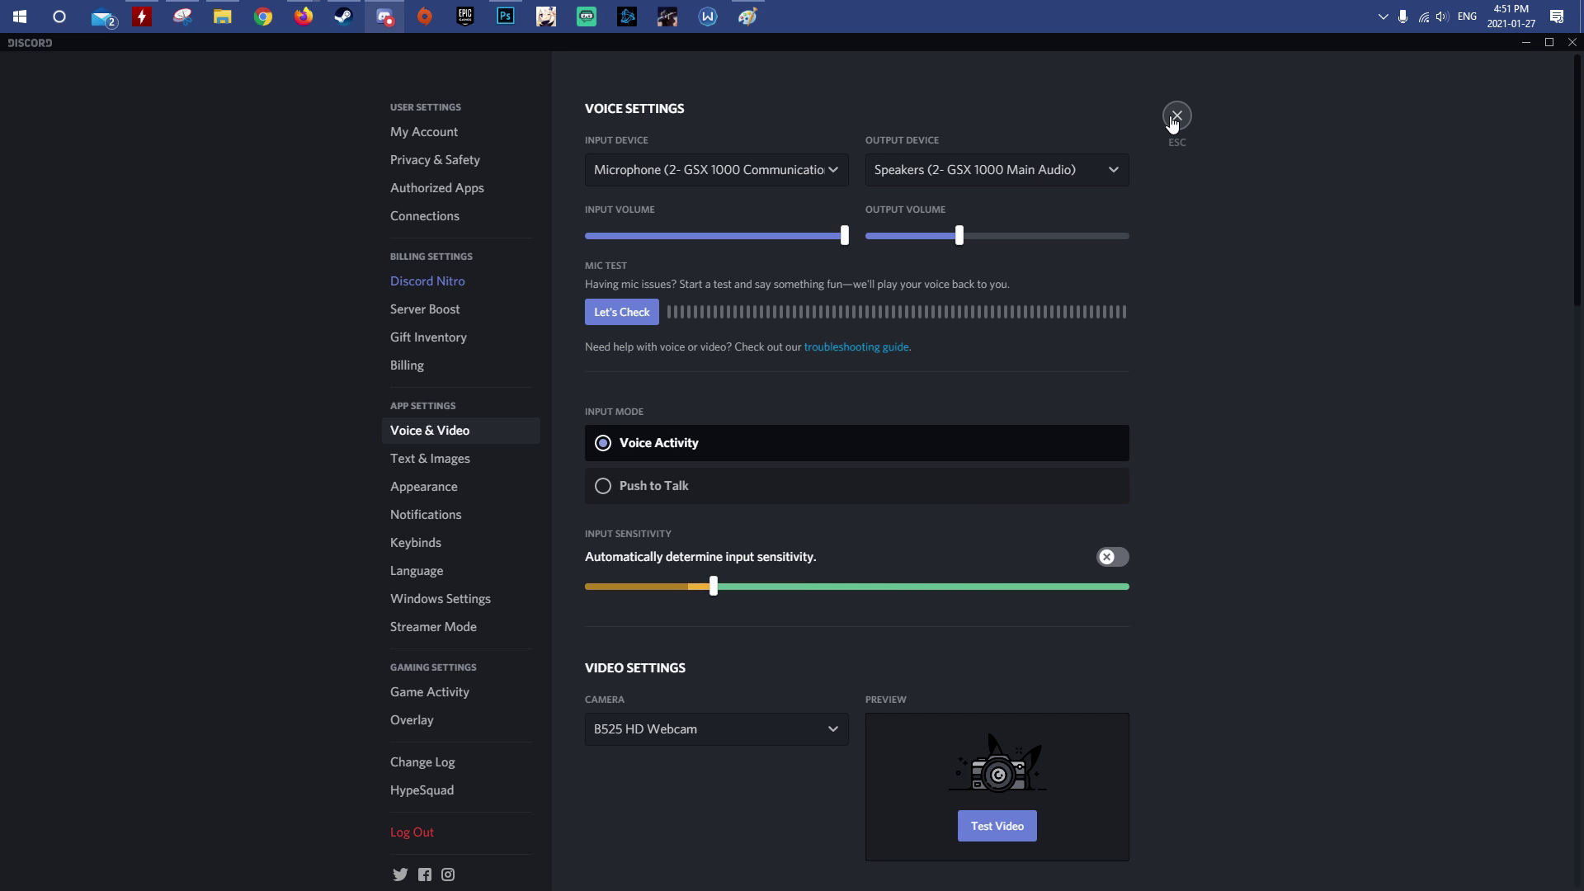
pyautogui.click(454, 135)
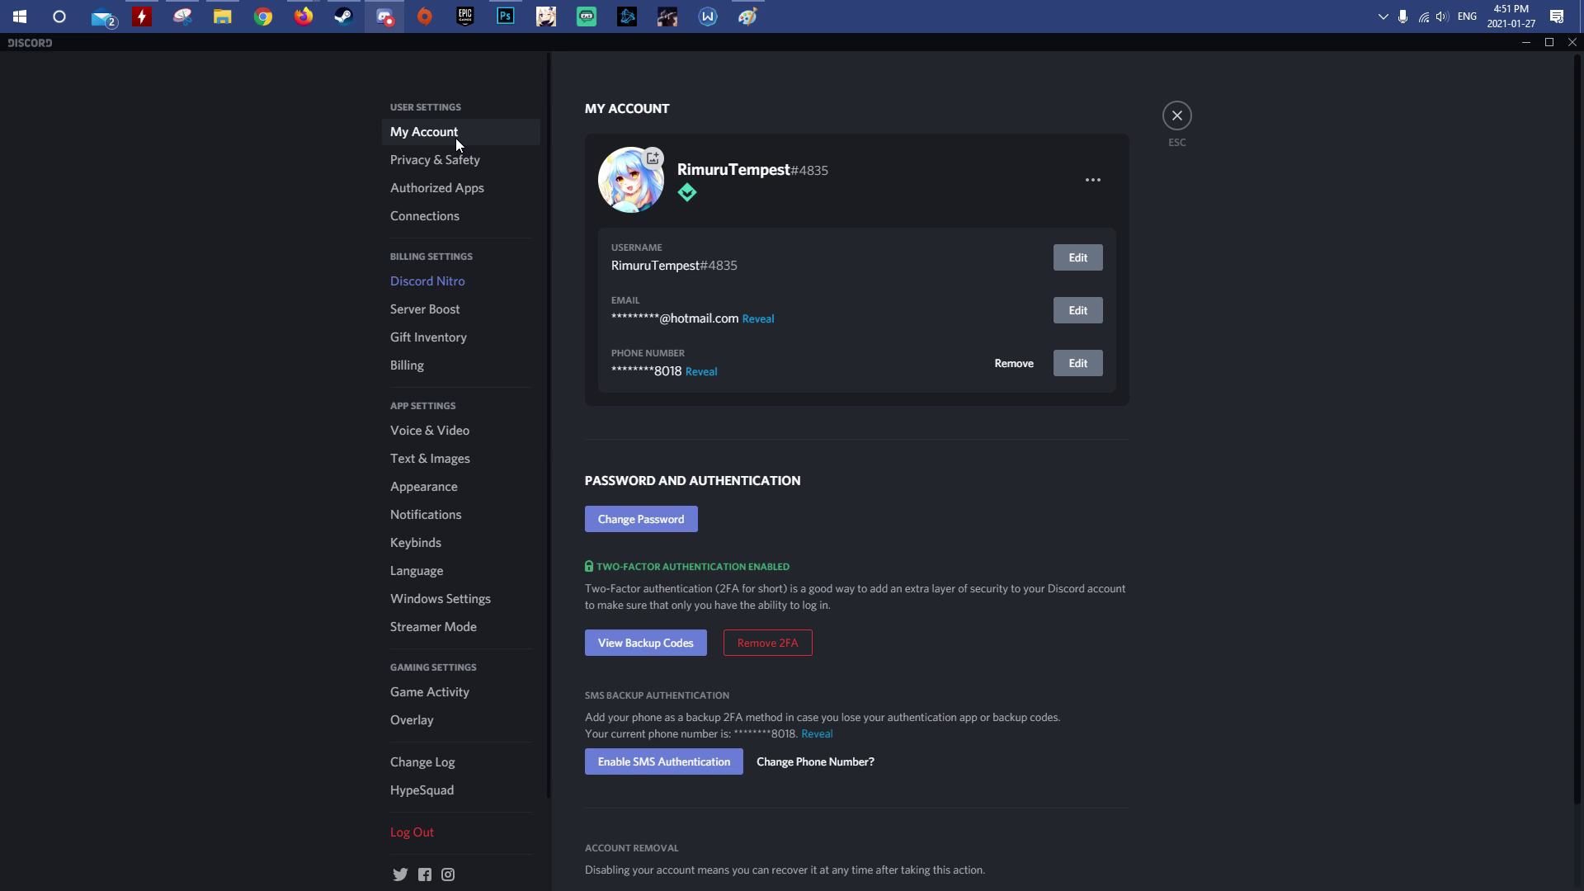
# On the Privacy & Safety page, switch direct message scanning to Do not scan and back to My friends are nice
pyautogui.click(427, 165)
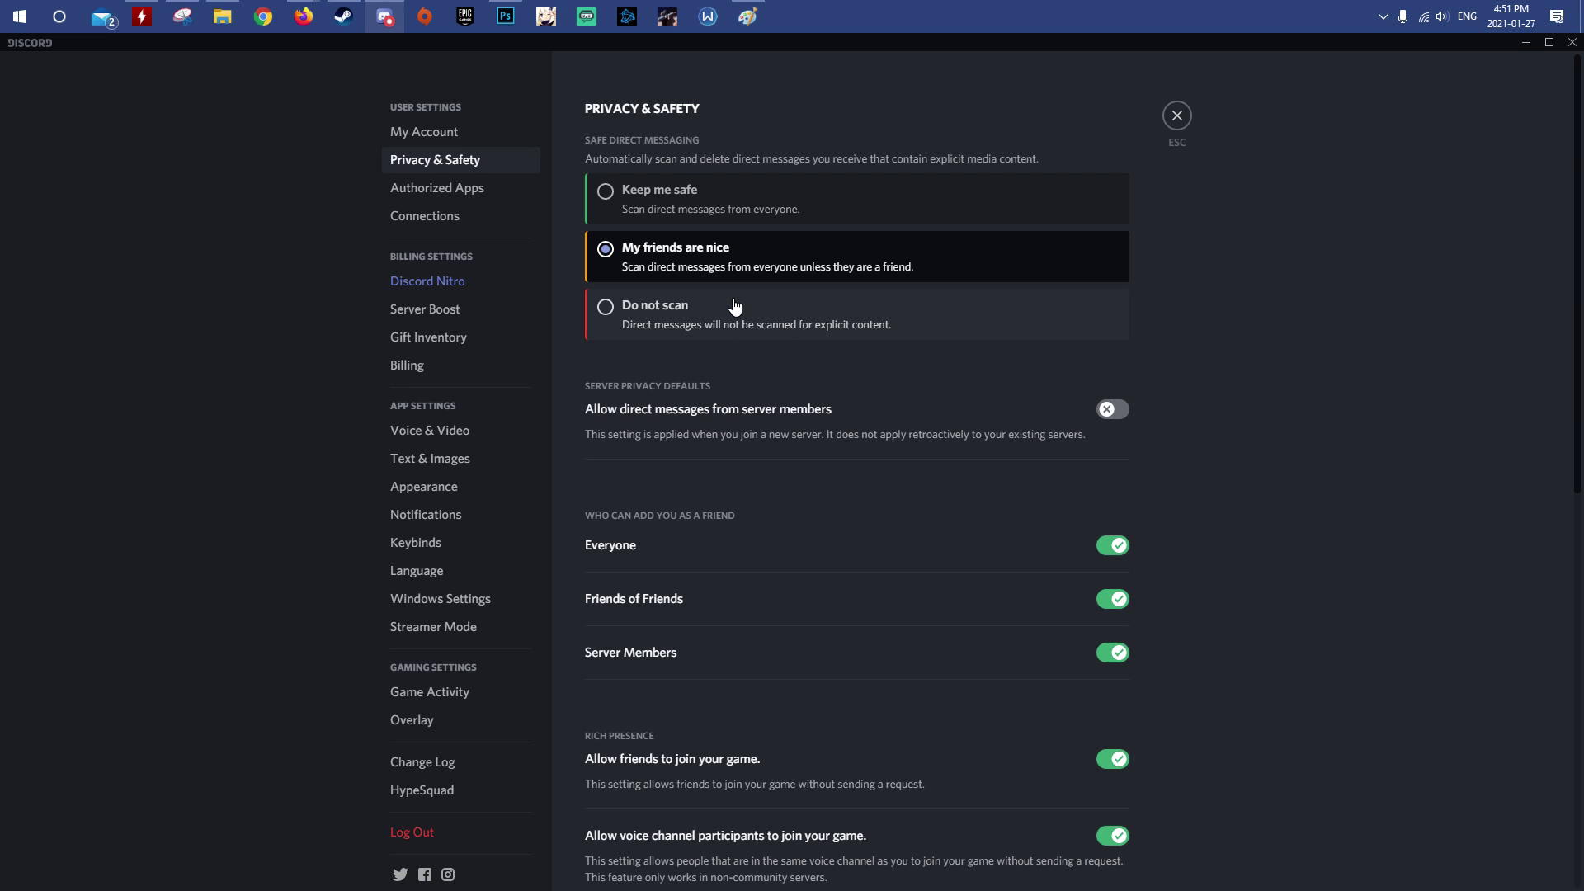
pyautogui.click(713, 322)
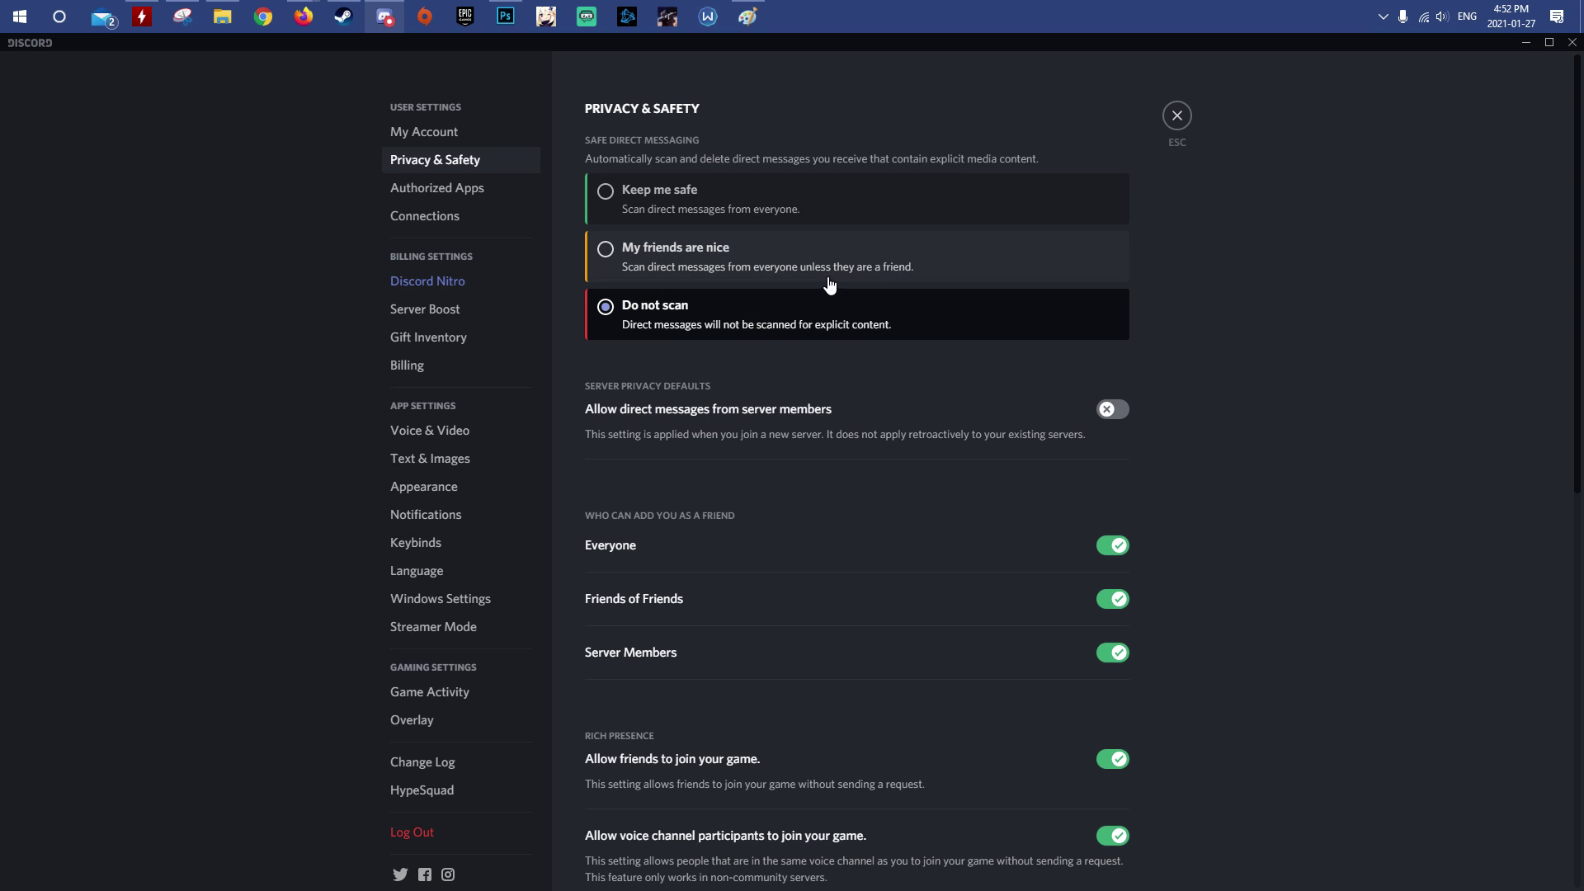
pyautogui.click(810, 257)
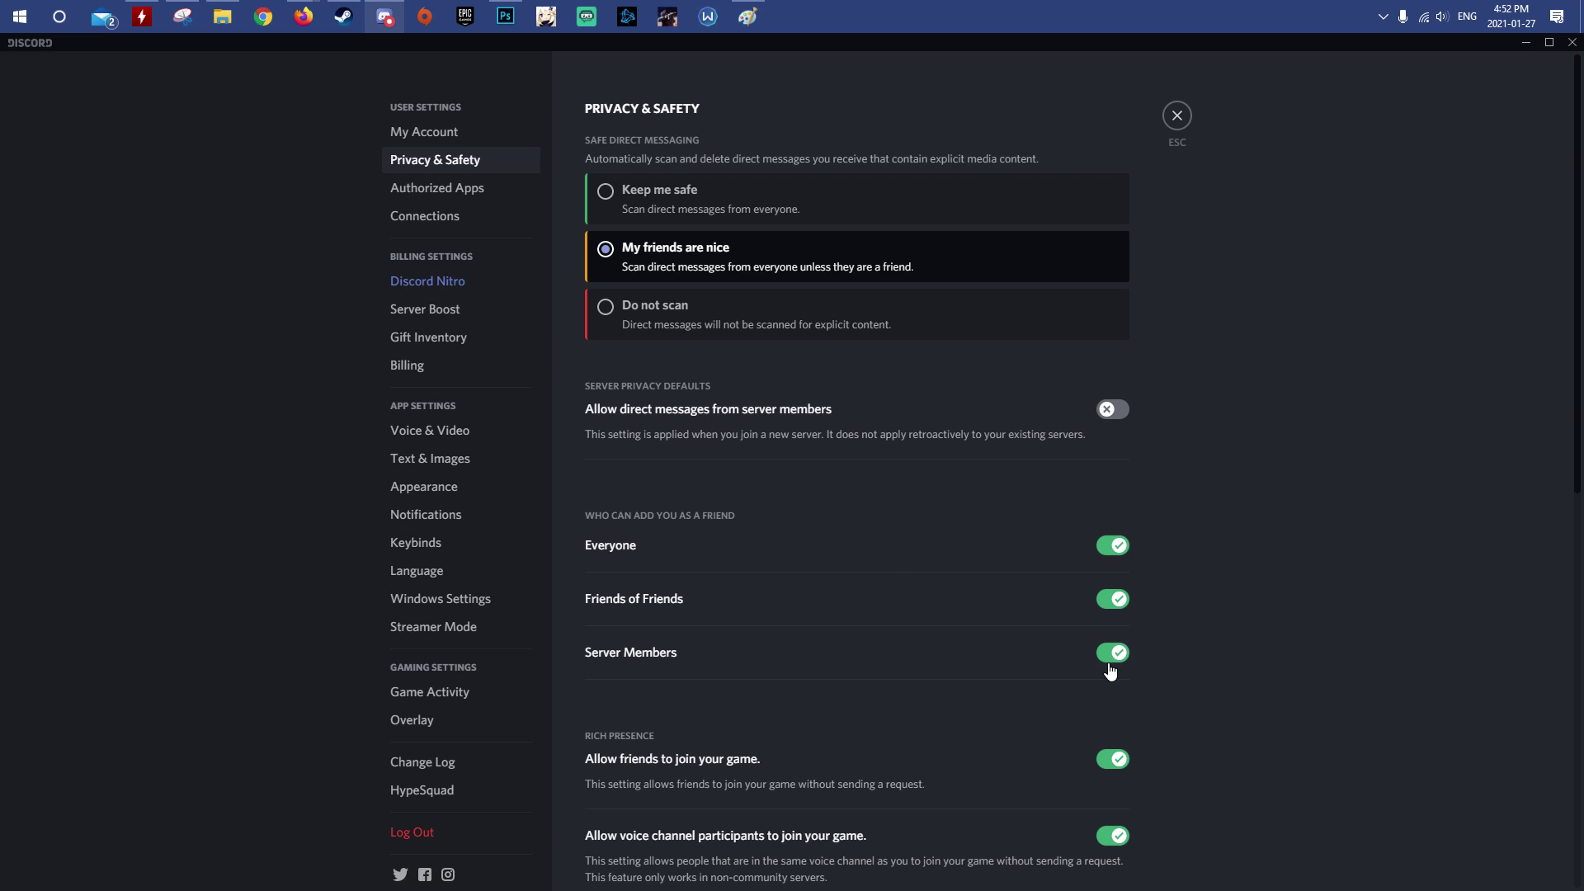
# Review the friend request, rich presence and data usage options under Privacy & Safety, and open the Connections page
pyautogui.scroll(-2, 1114, 617)
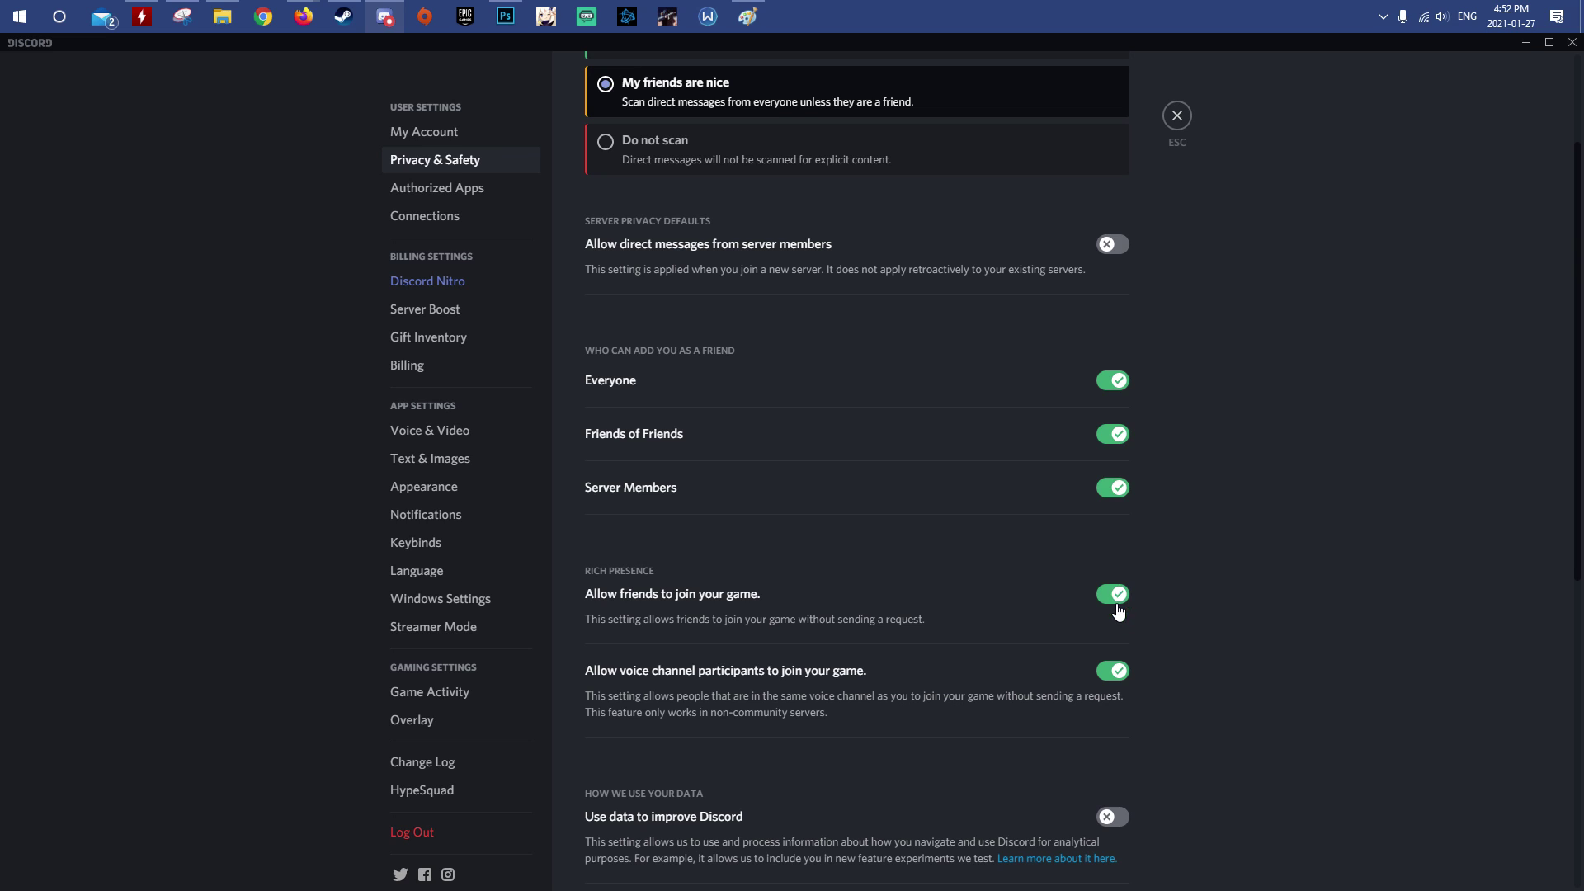
pyautogui.scroll(-3, 1117, 600)
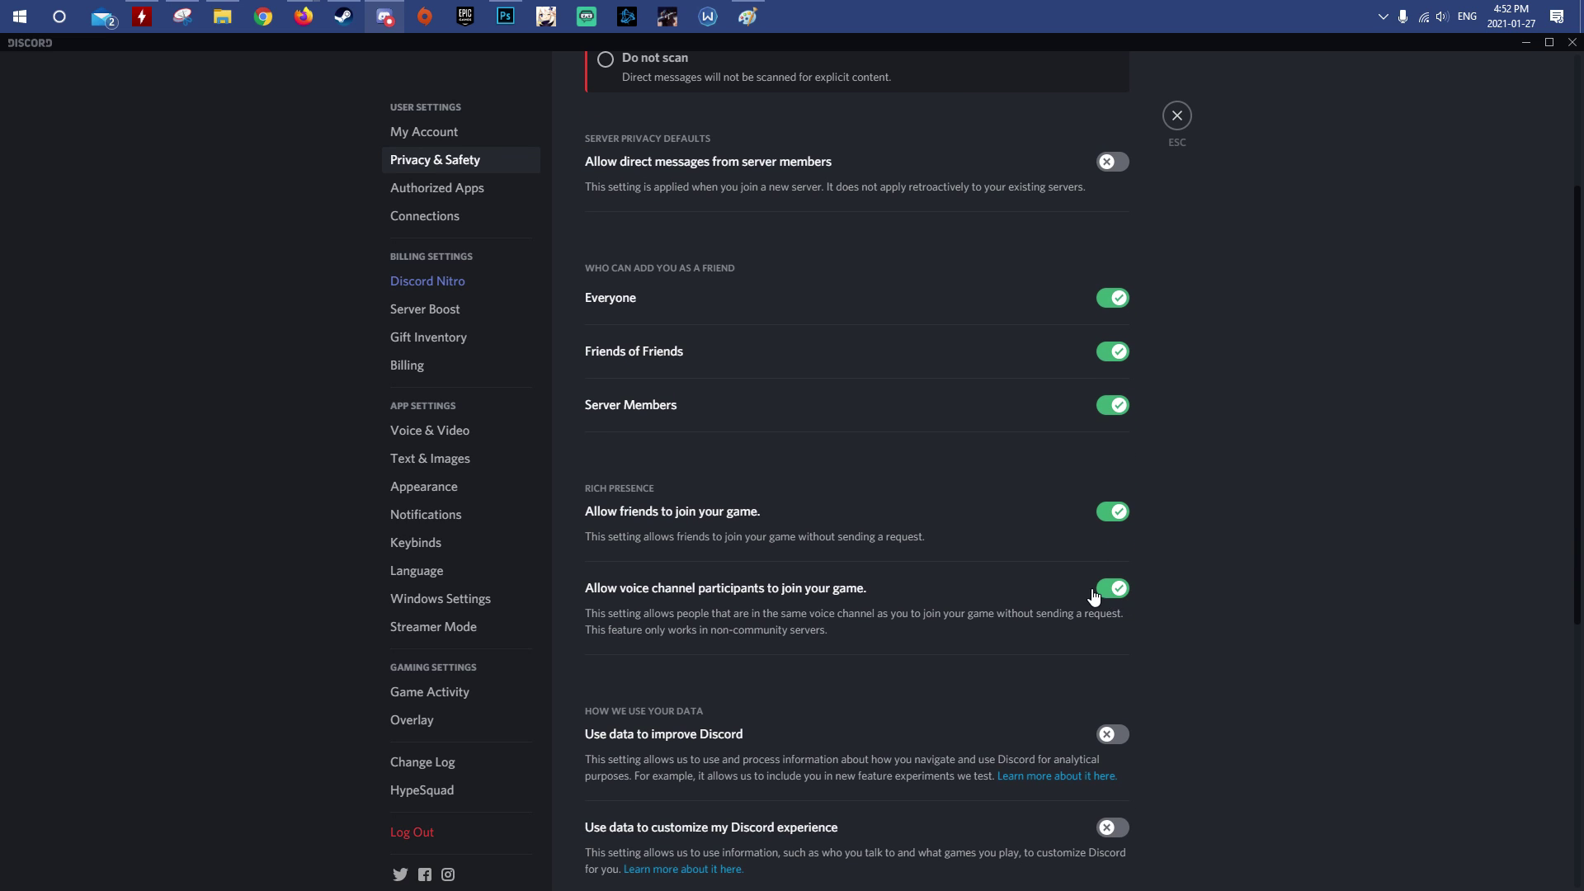
pyautogui.scroll(-4, 1089, 768)
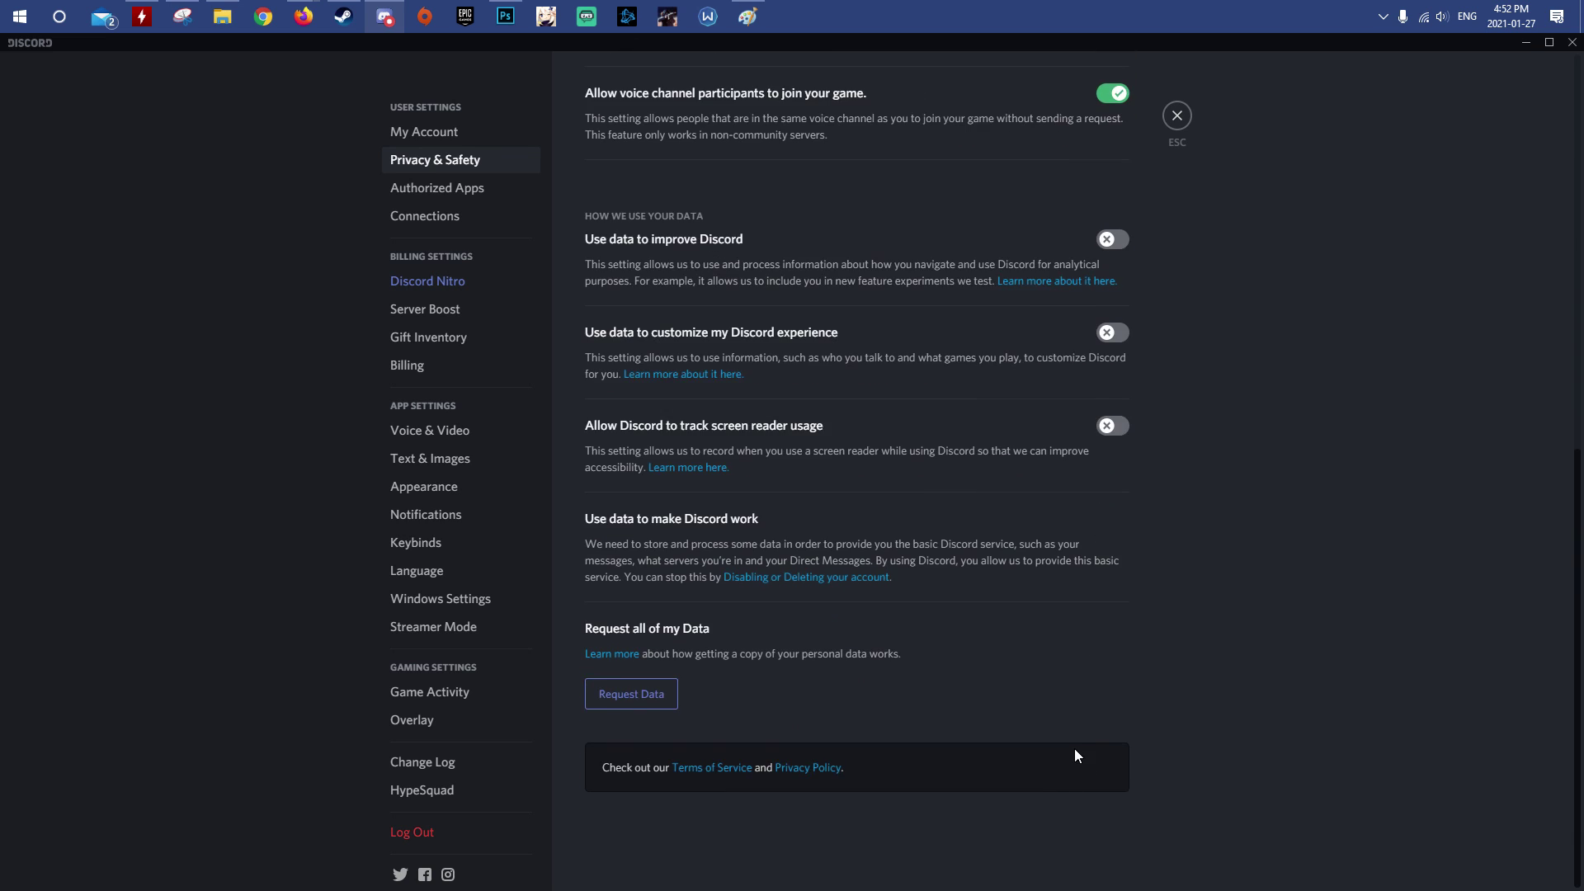
pyautogui.scroll(3, 1074, 754)
pyautogui.click(446, 213)
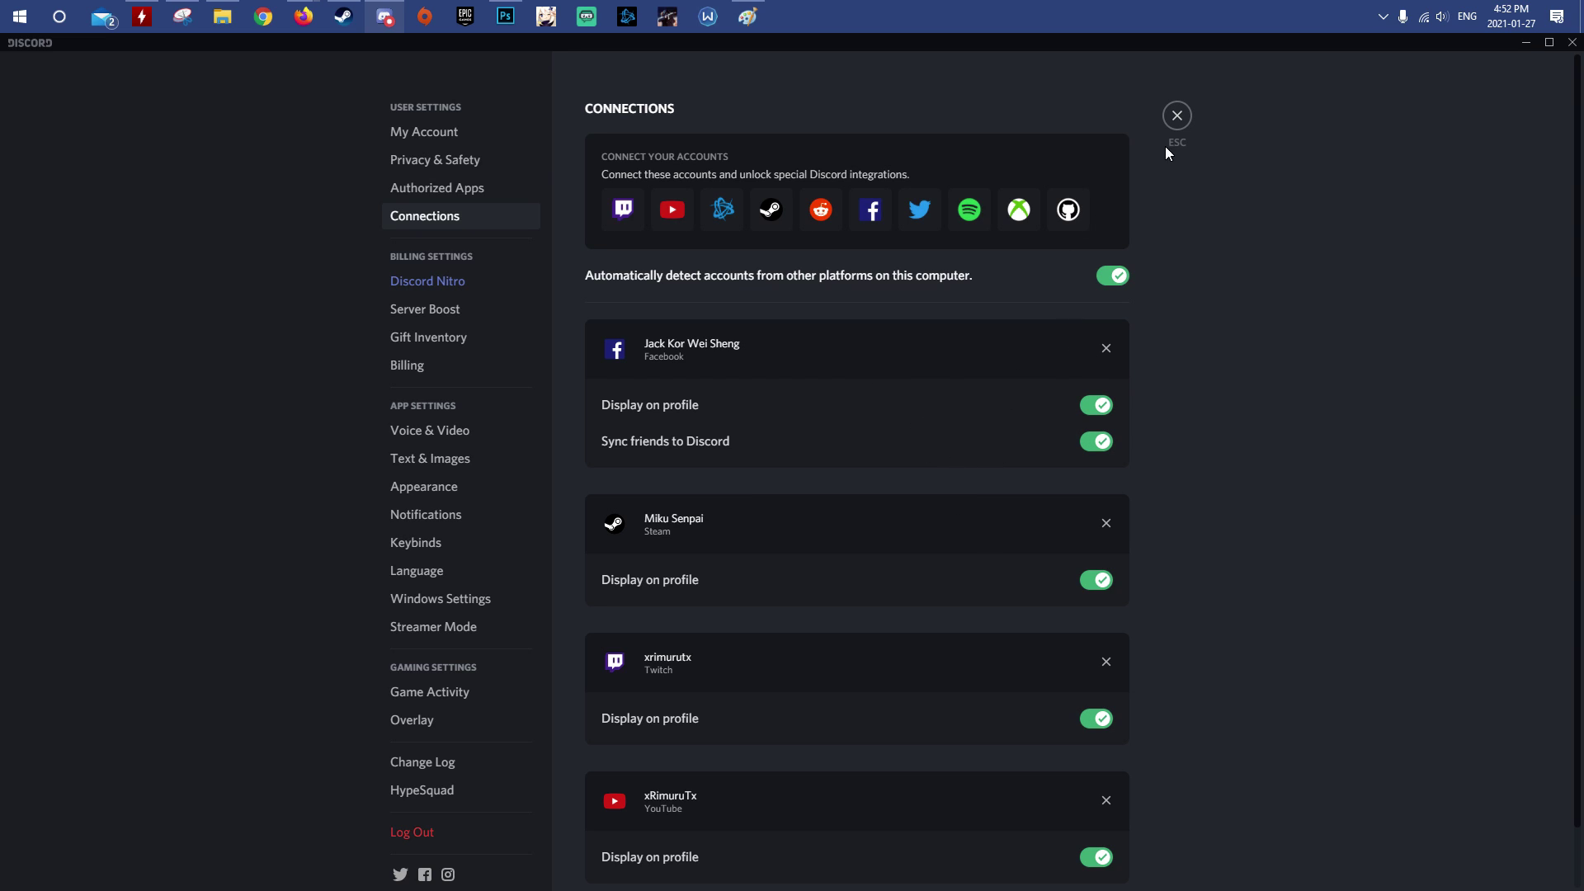
# Leave the settings, view the connected accounts on your own profile, and open the linked Steam account
pyautogui.click(1175, 120)
pyautogui.click(363, 549)
pyautogui.press('Escape')
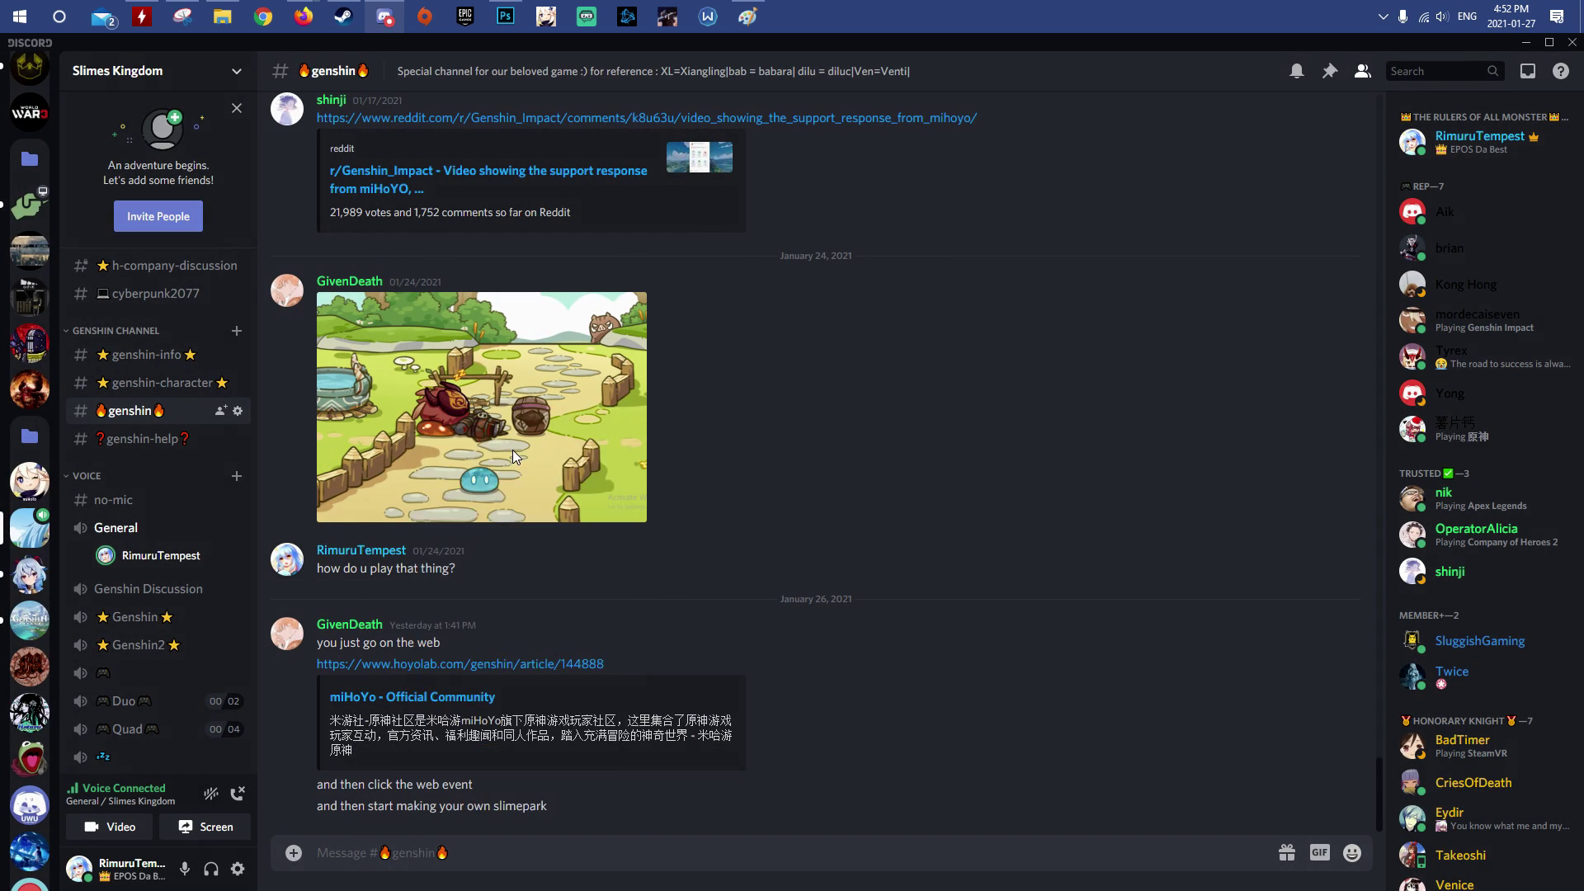
pyautogui.scroll(-1, 919, 545)
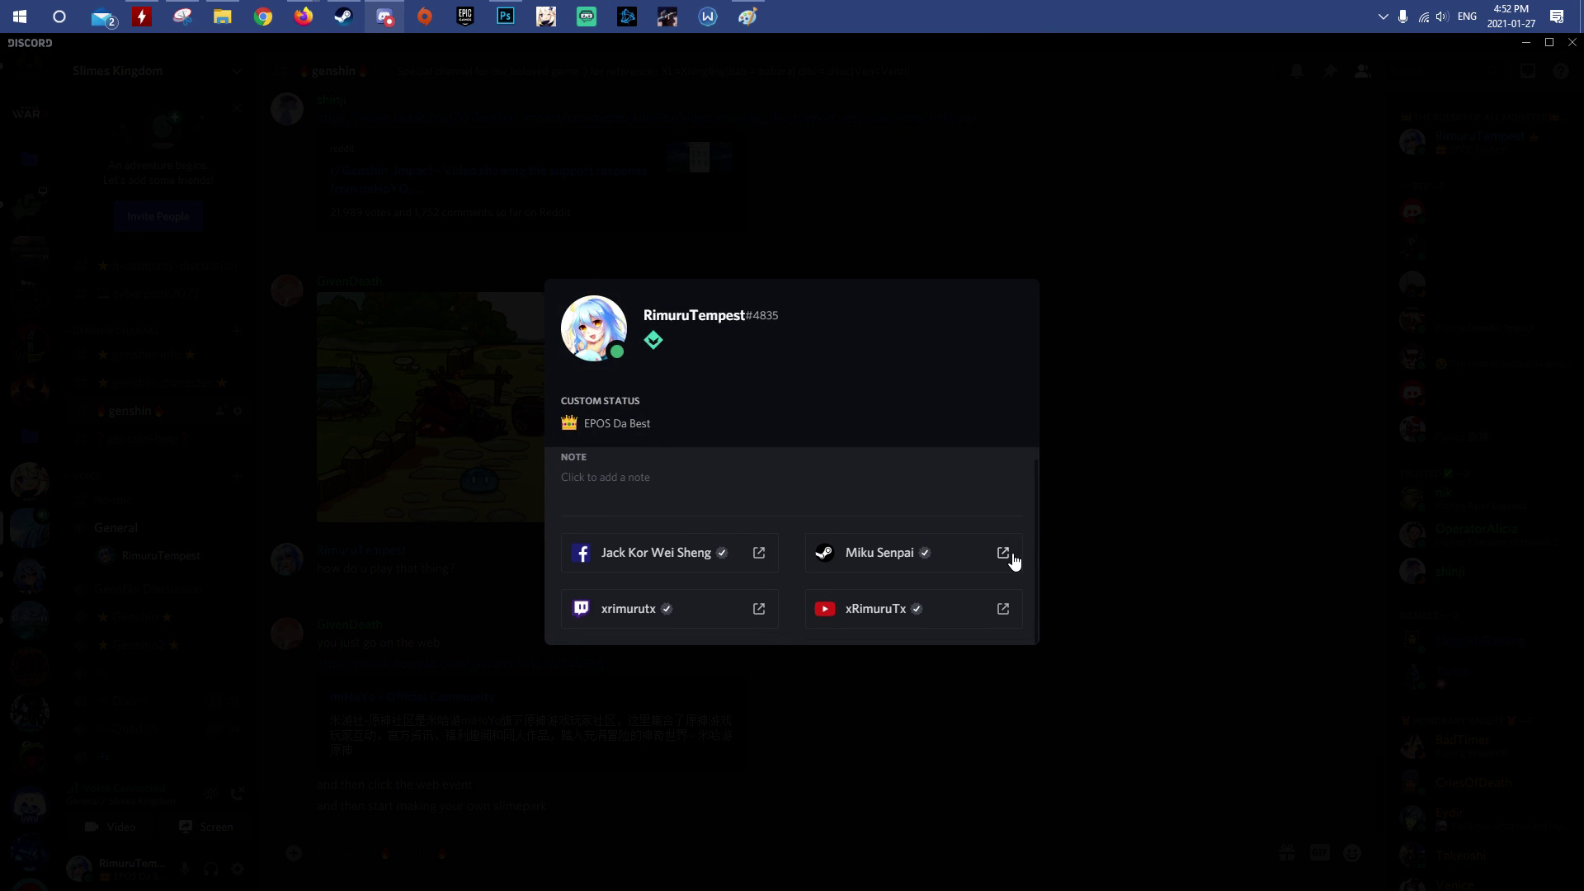
pyautogui.click(1012, 558)
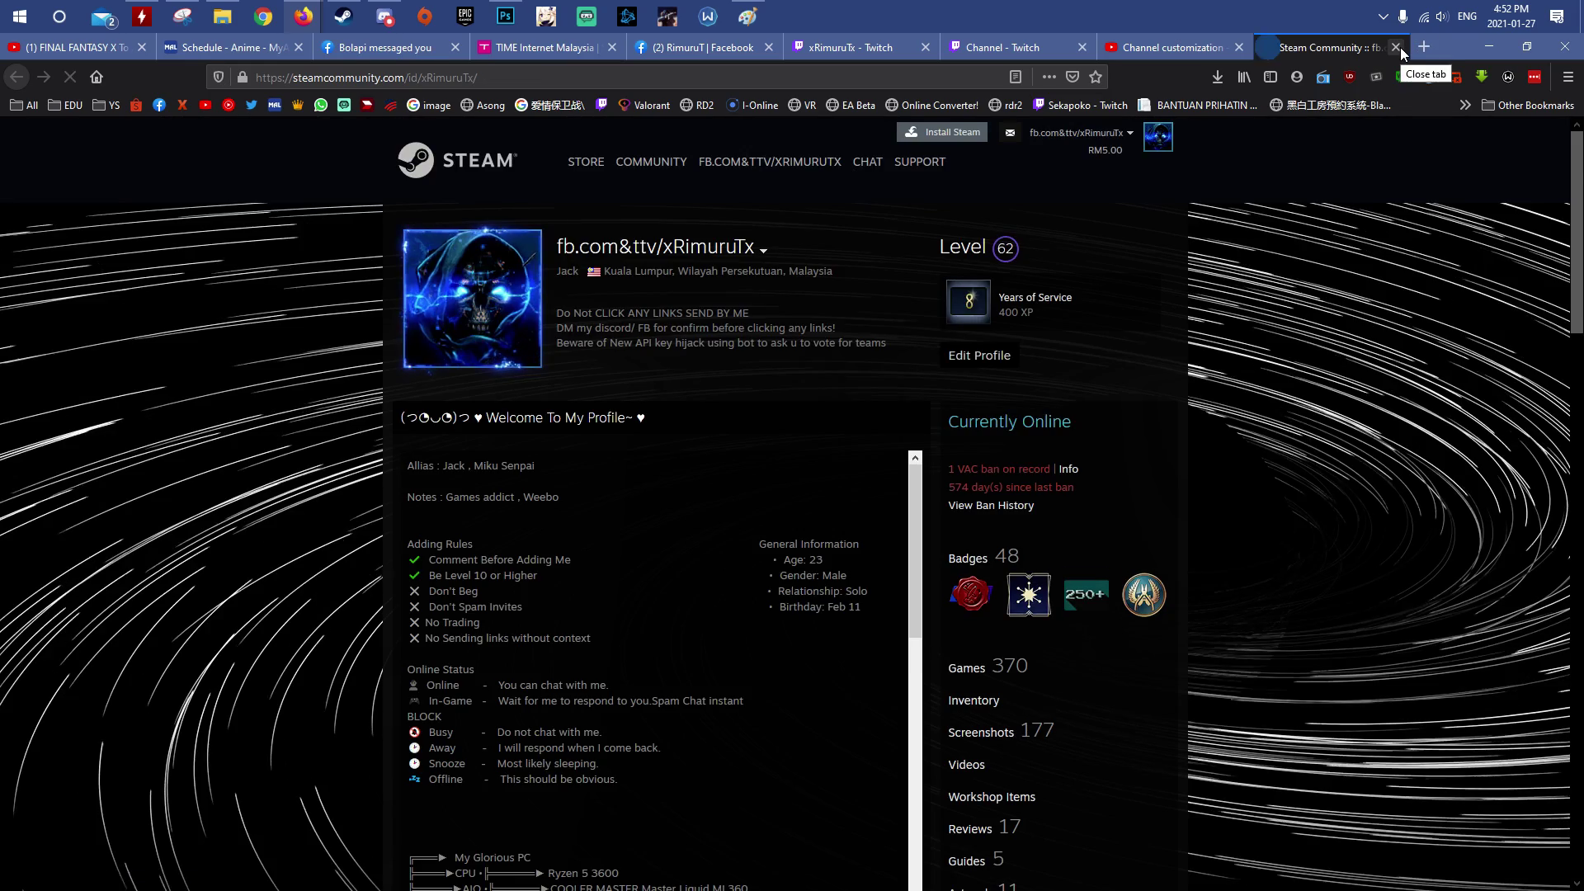
# Close the Steam profile page in the browser and return to Discord's user settings
pyautogui.click(1397, 47)
pyautogui.click(1489, 46)
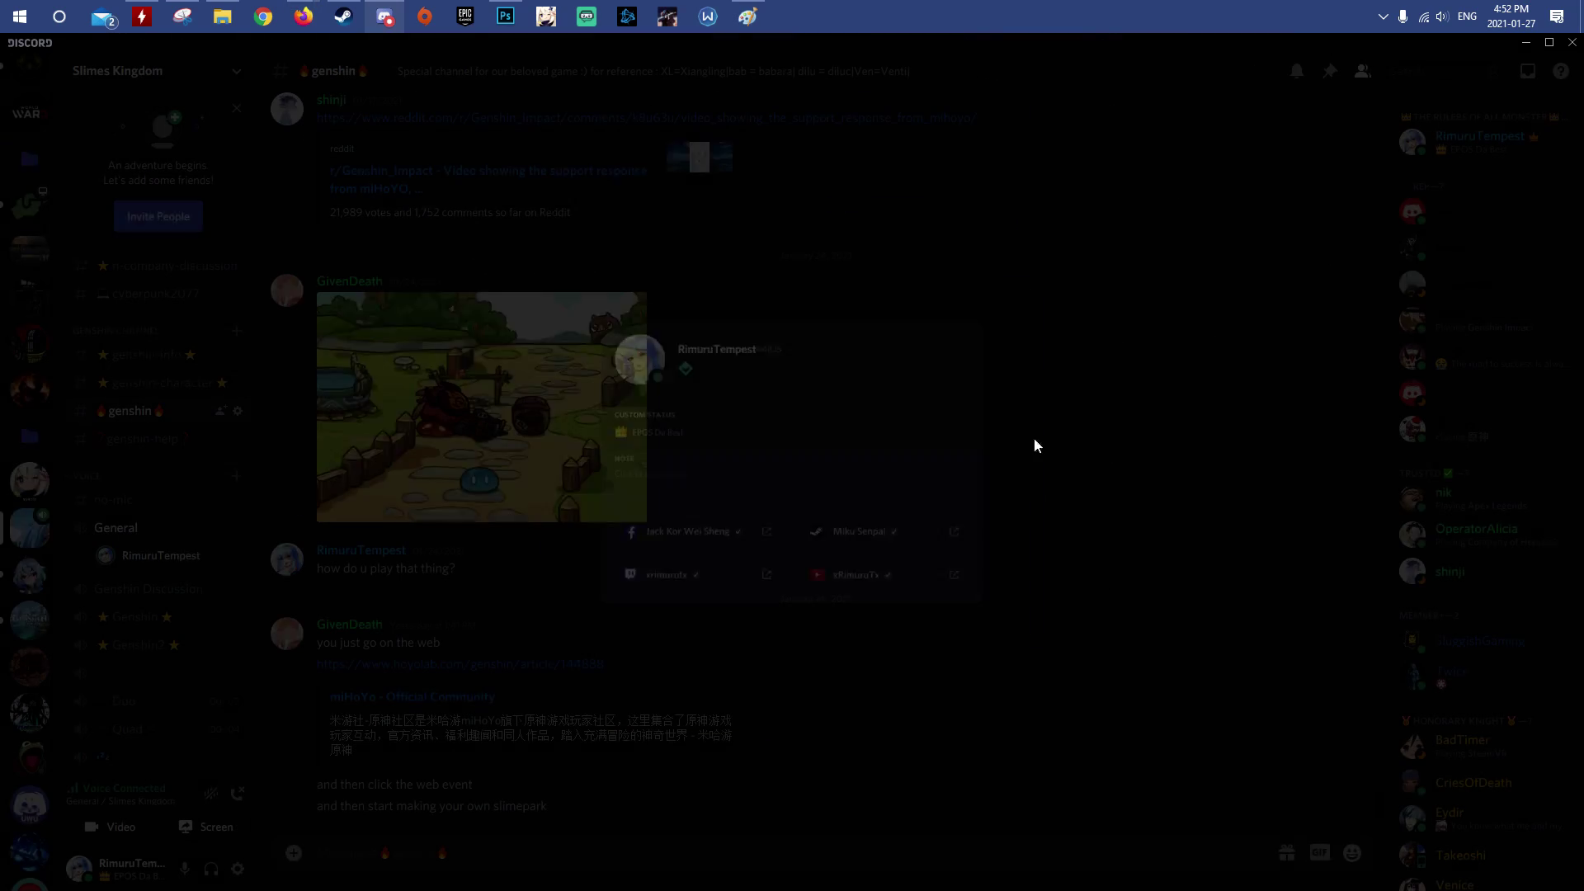
pyautogui.click(1107, 453)
pyautogui.click(237, 868)
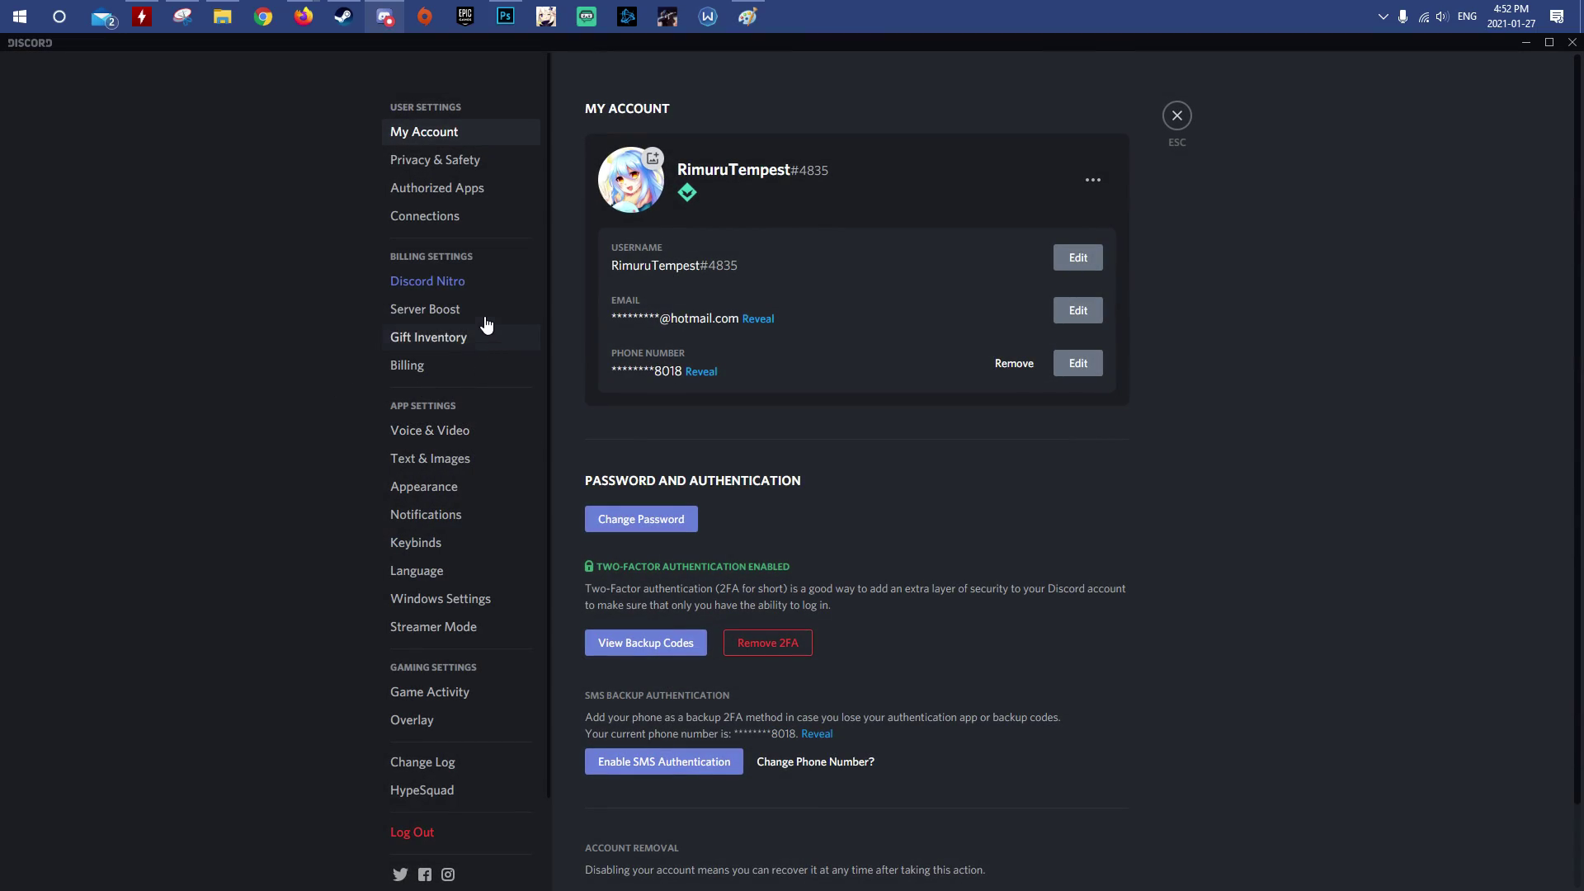
# Examine the Discord Nitro page, covering the included perks and the Nitro Classic plan
pyautogui.click(455, 282)
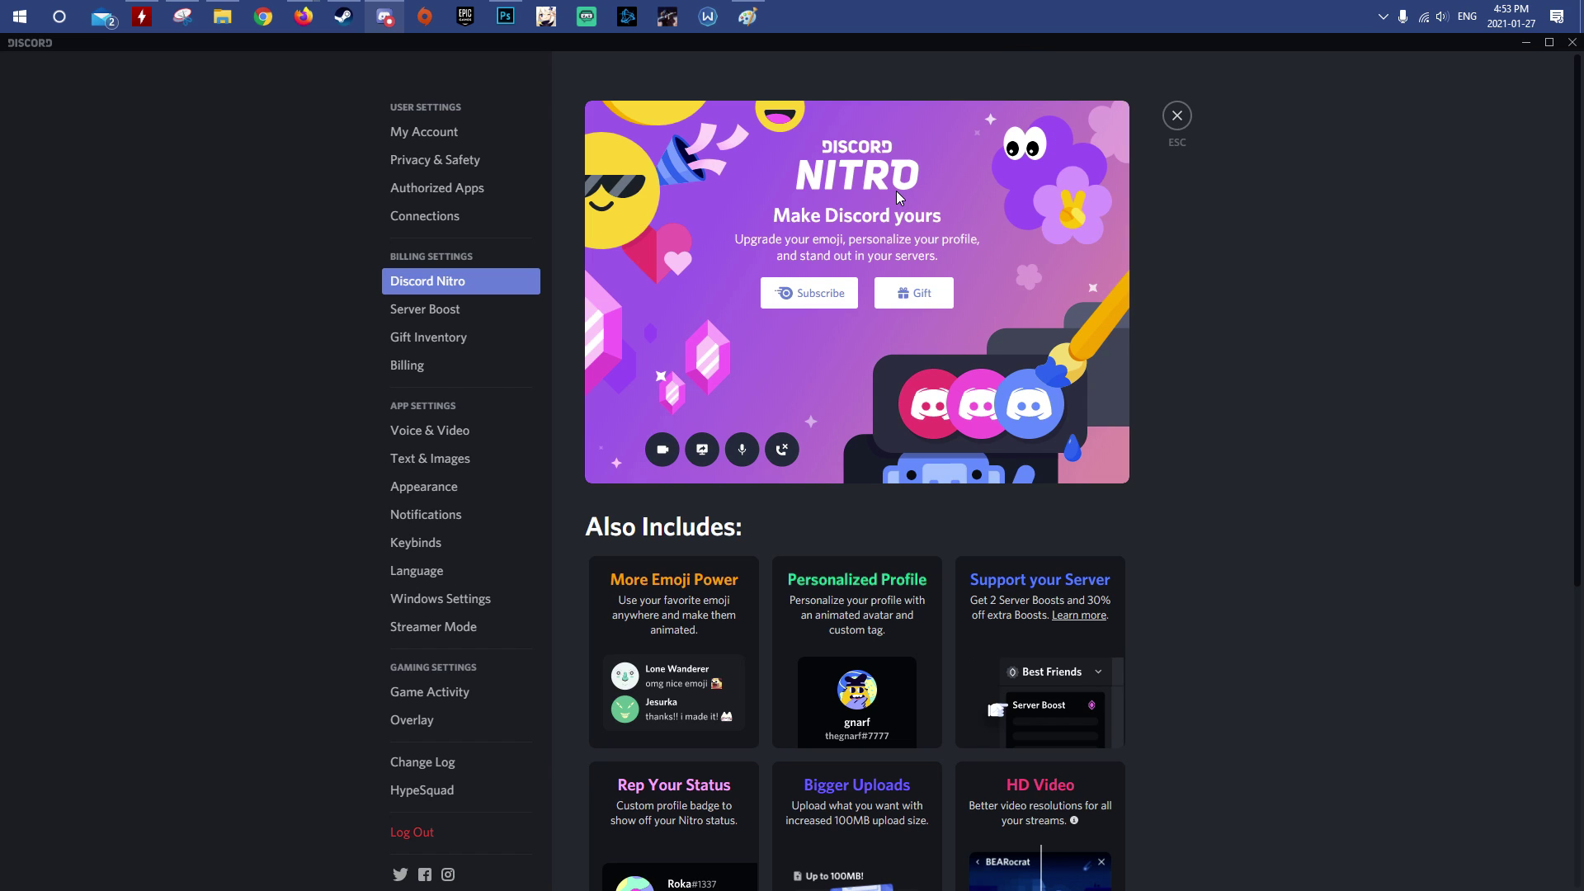
pyautogui.scroll(-2, 1096, 343)
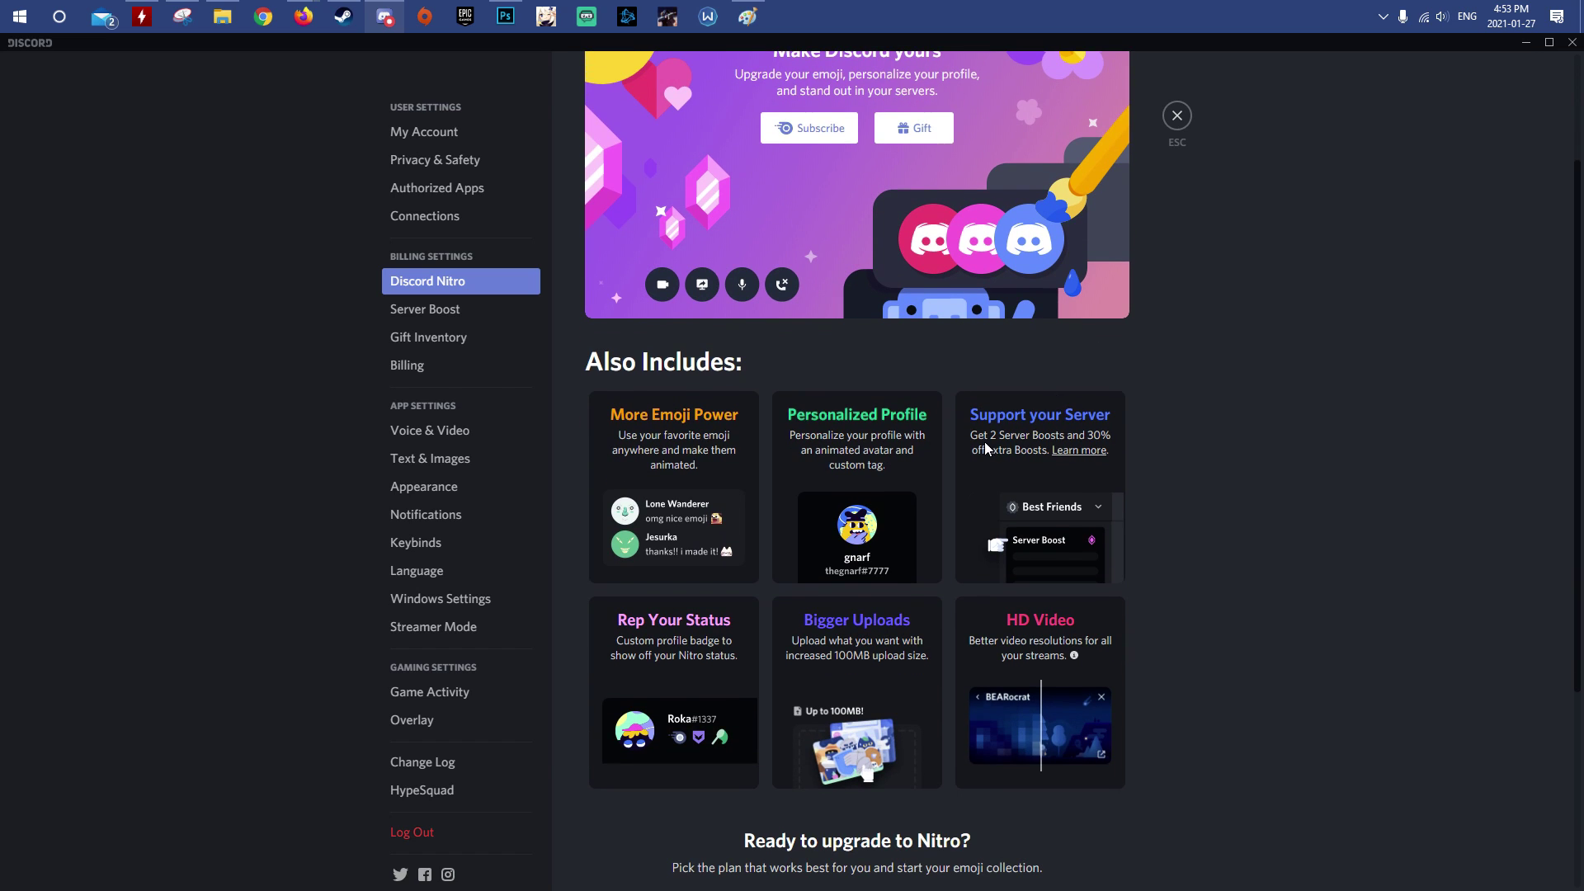
pyautogui.scroll(2, 959, 424)
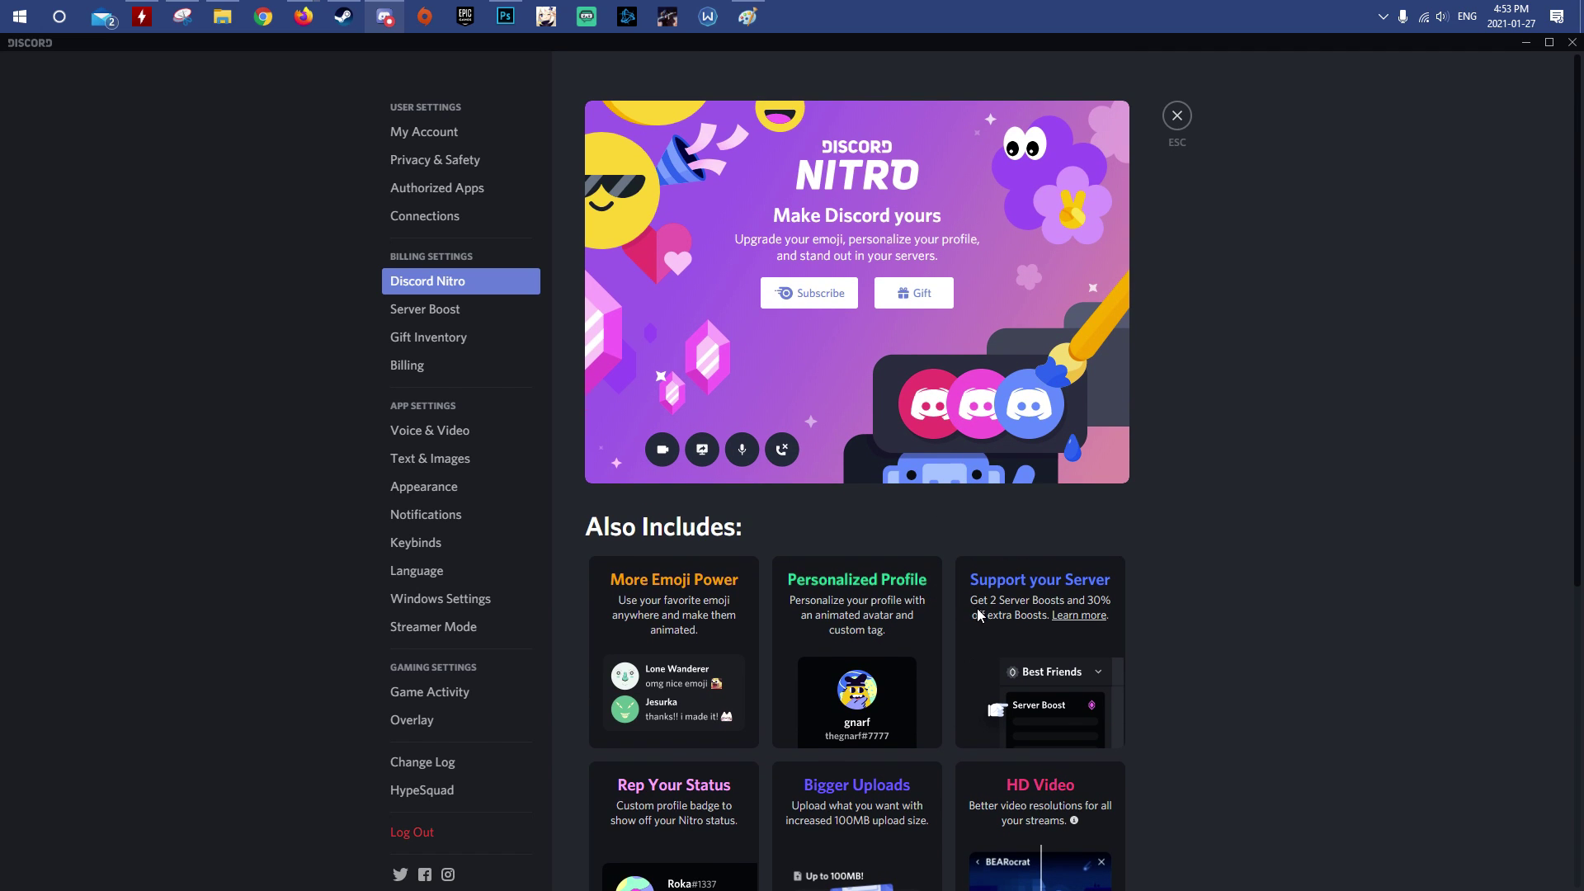
pyautogui.scroll(-3, 870, 482)
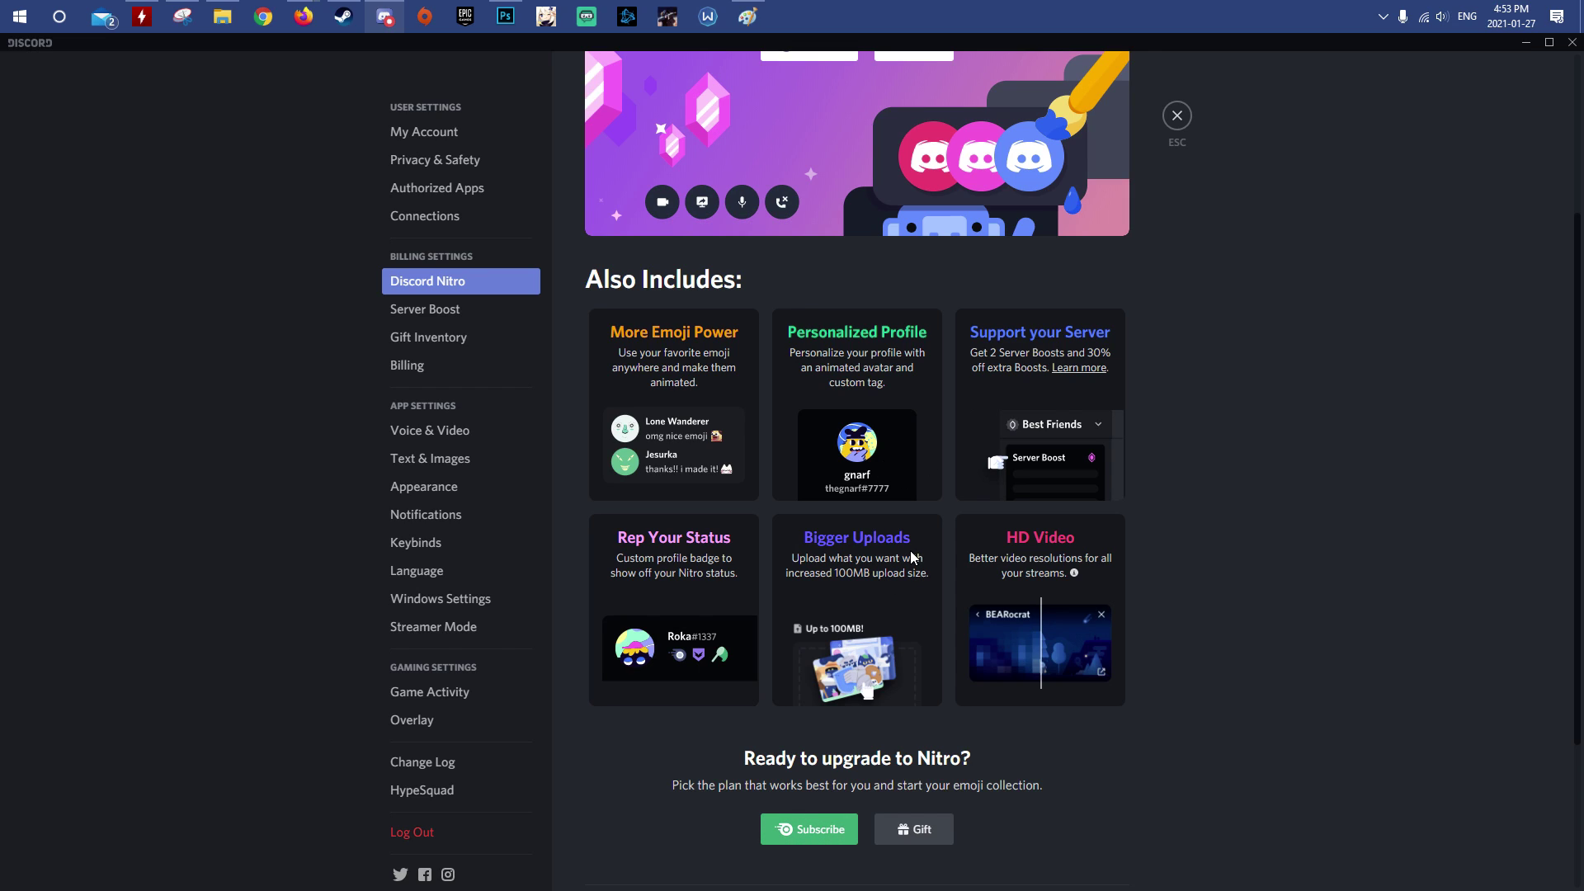
pyautogui.scroll(-3, 943, 571)
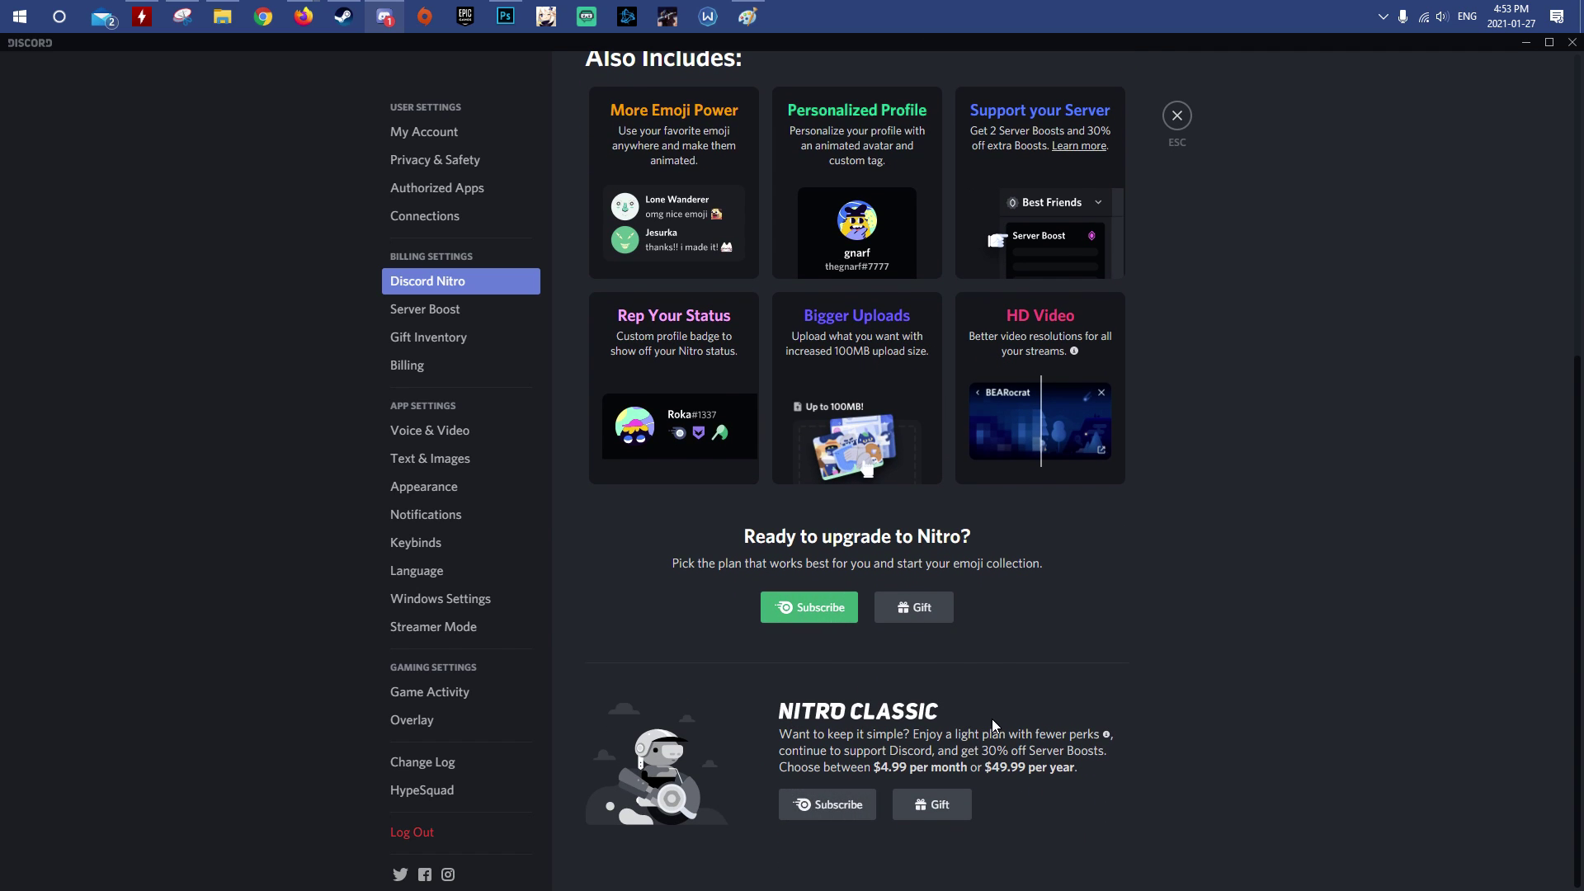
pyautogui.scroll(3, 943, 707)
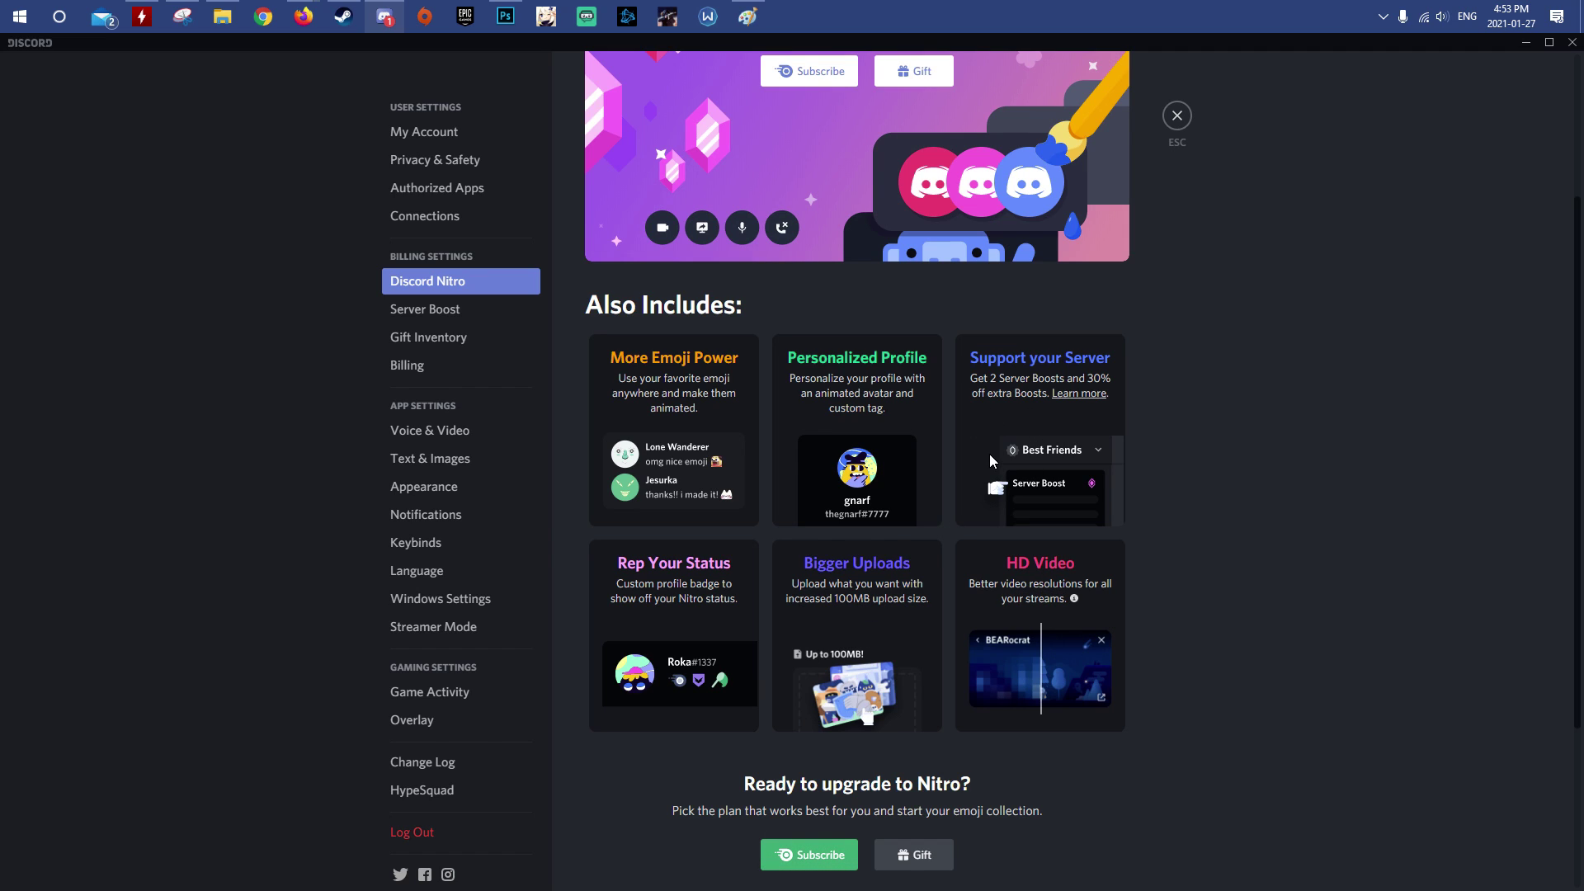
pyautogui.scroll(-3, 1058, 578)
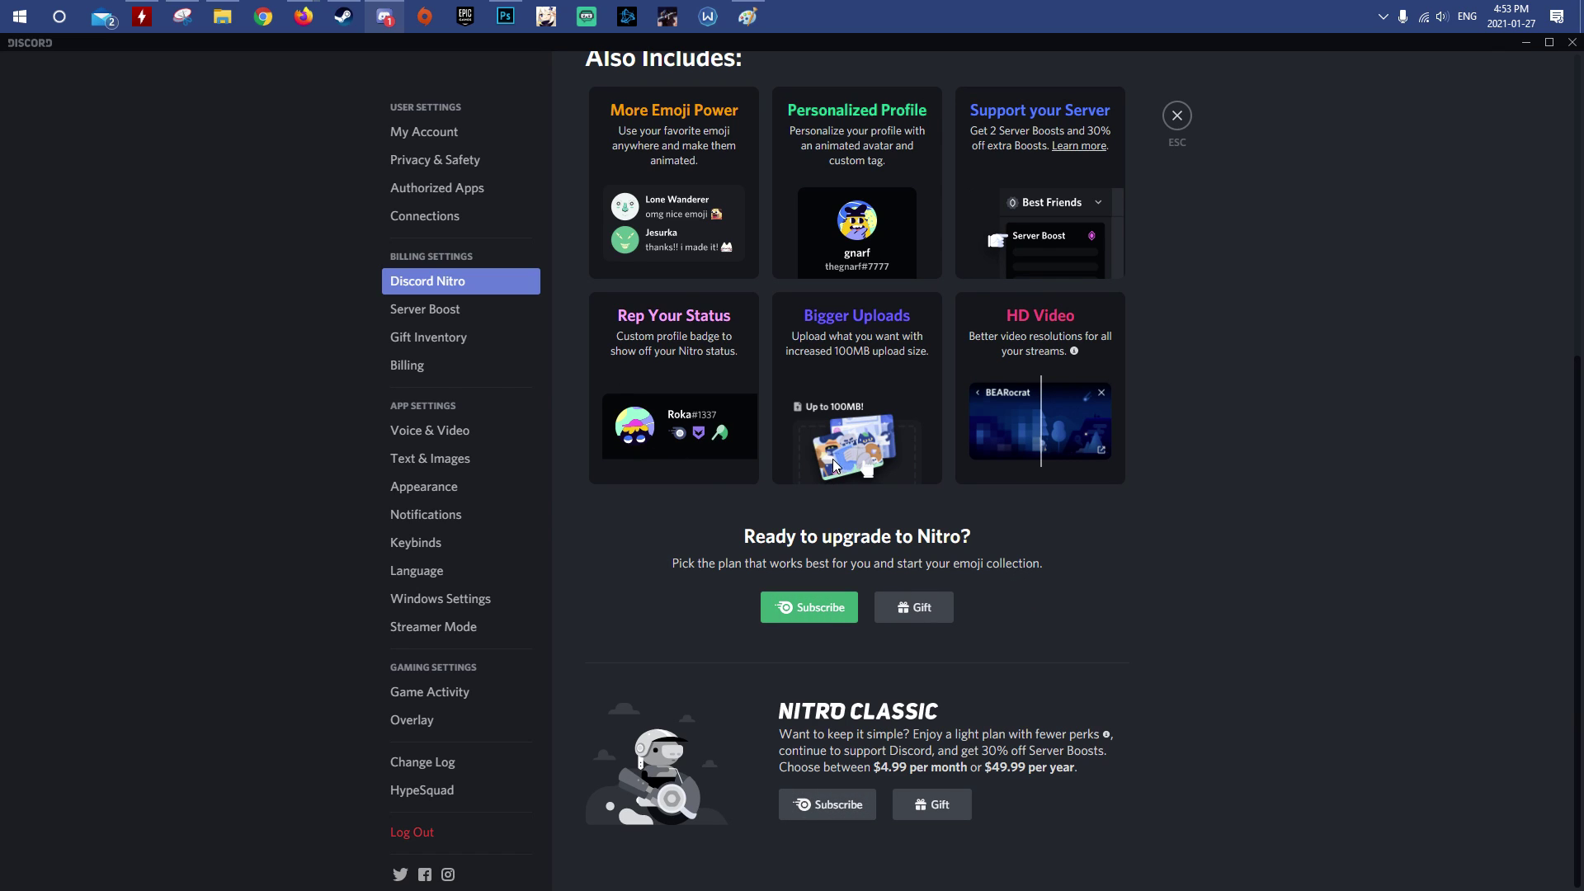
# Go to the Voice & Video settings and review the input device choices without picking another
pyautogui.click(447, 433)
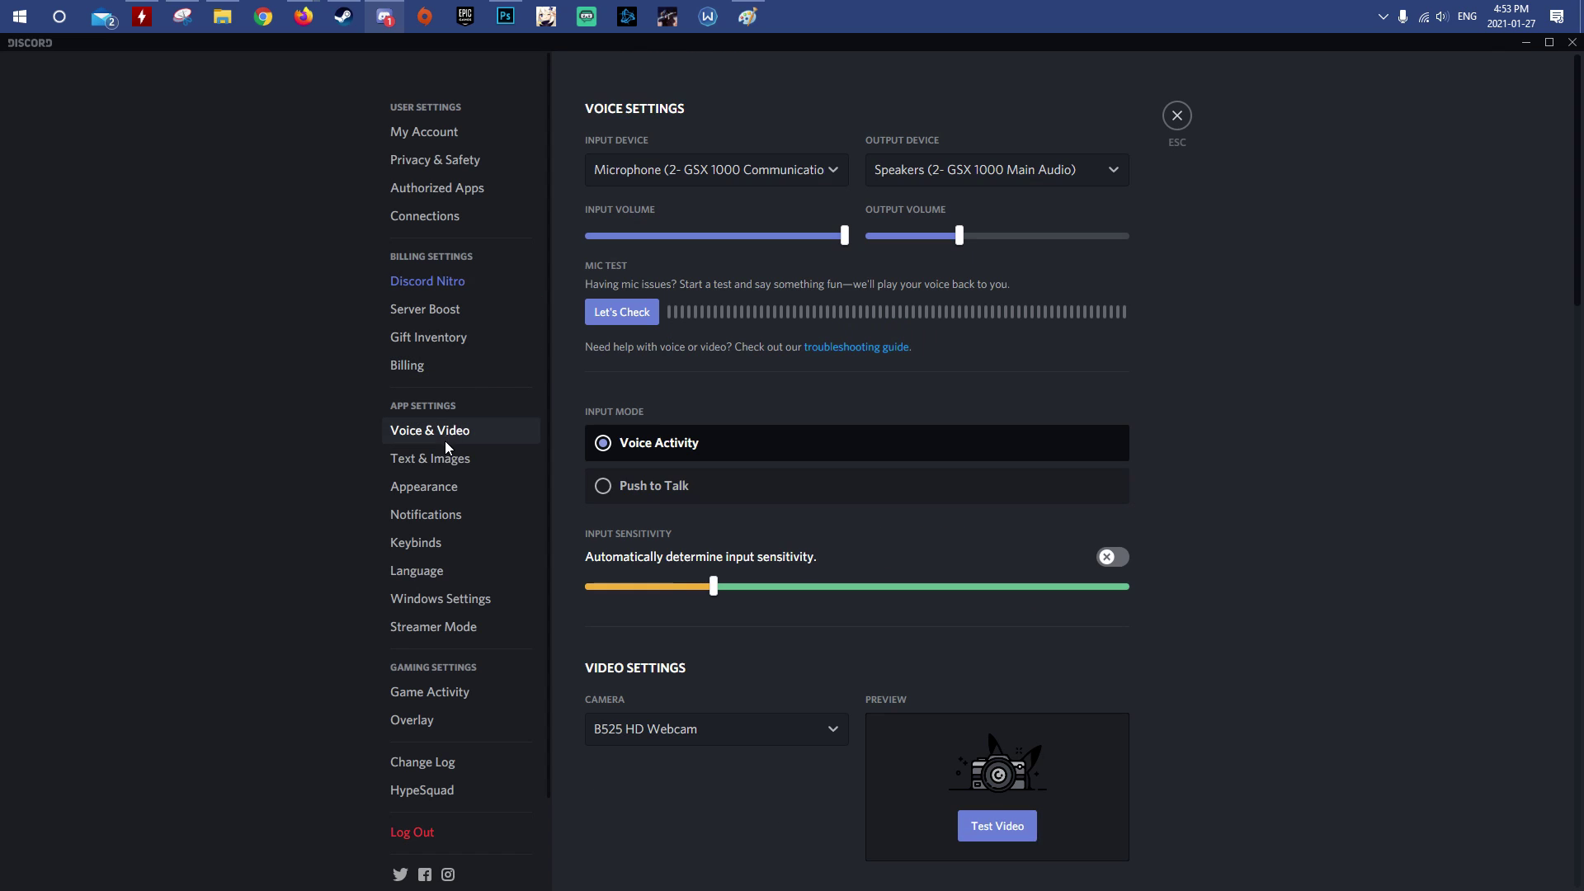
pyautogui.click(702, 170)
pyautogui.click(701, 170)
pyautogui.click(779, 162)
pyautogui.click(779, 162)
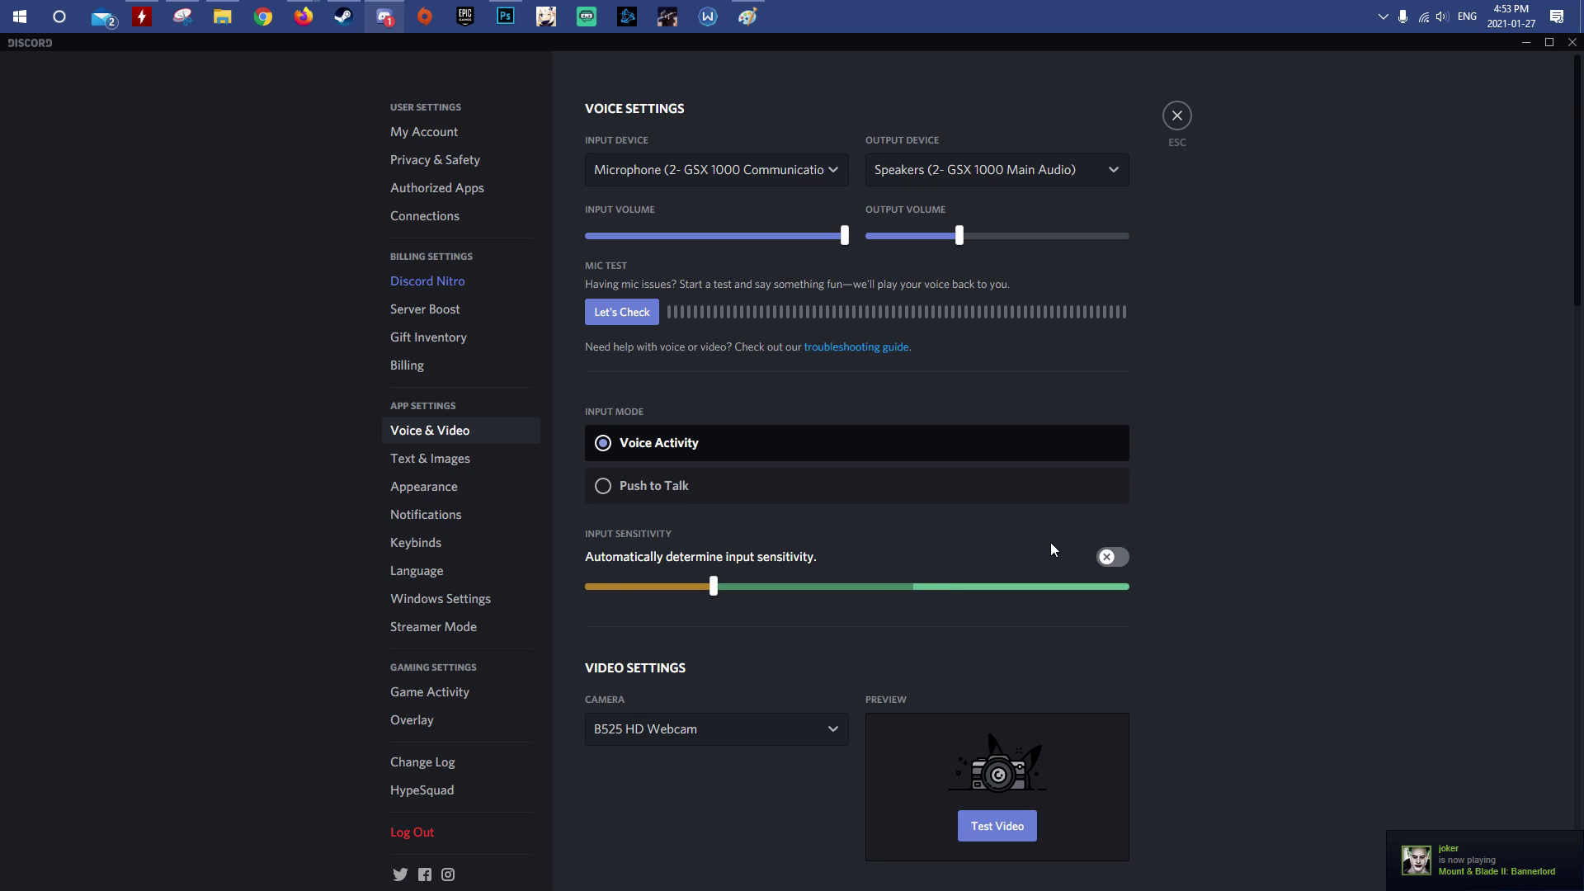
# Turn automatic input sensitivity on for comparison and switch it back off
pyautogui.click(1116, 558)
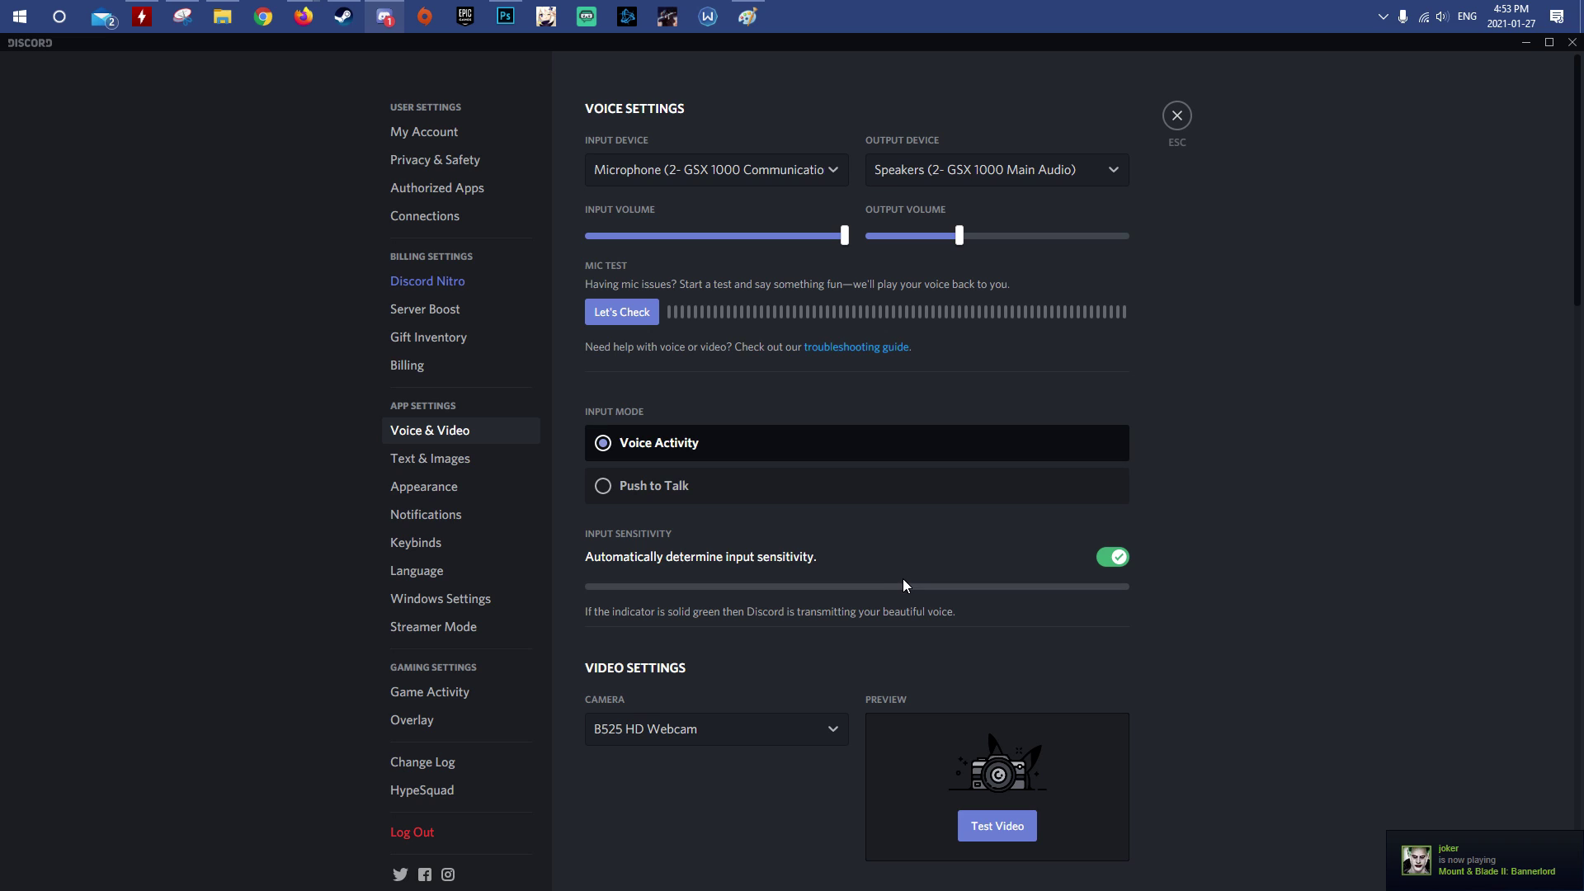
pyautogui.click(1097, 559)
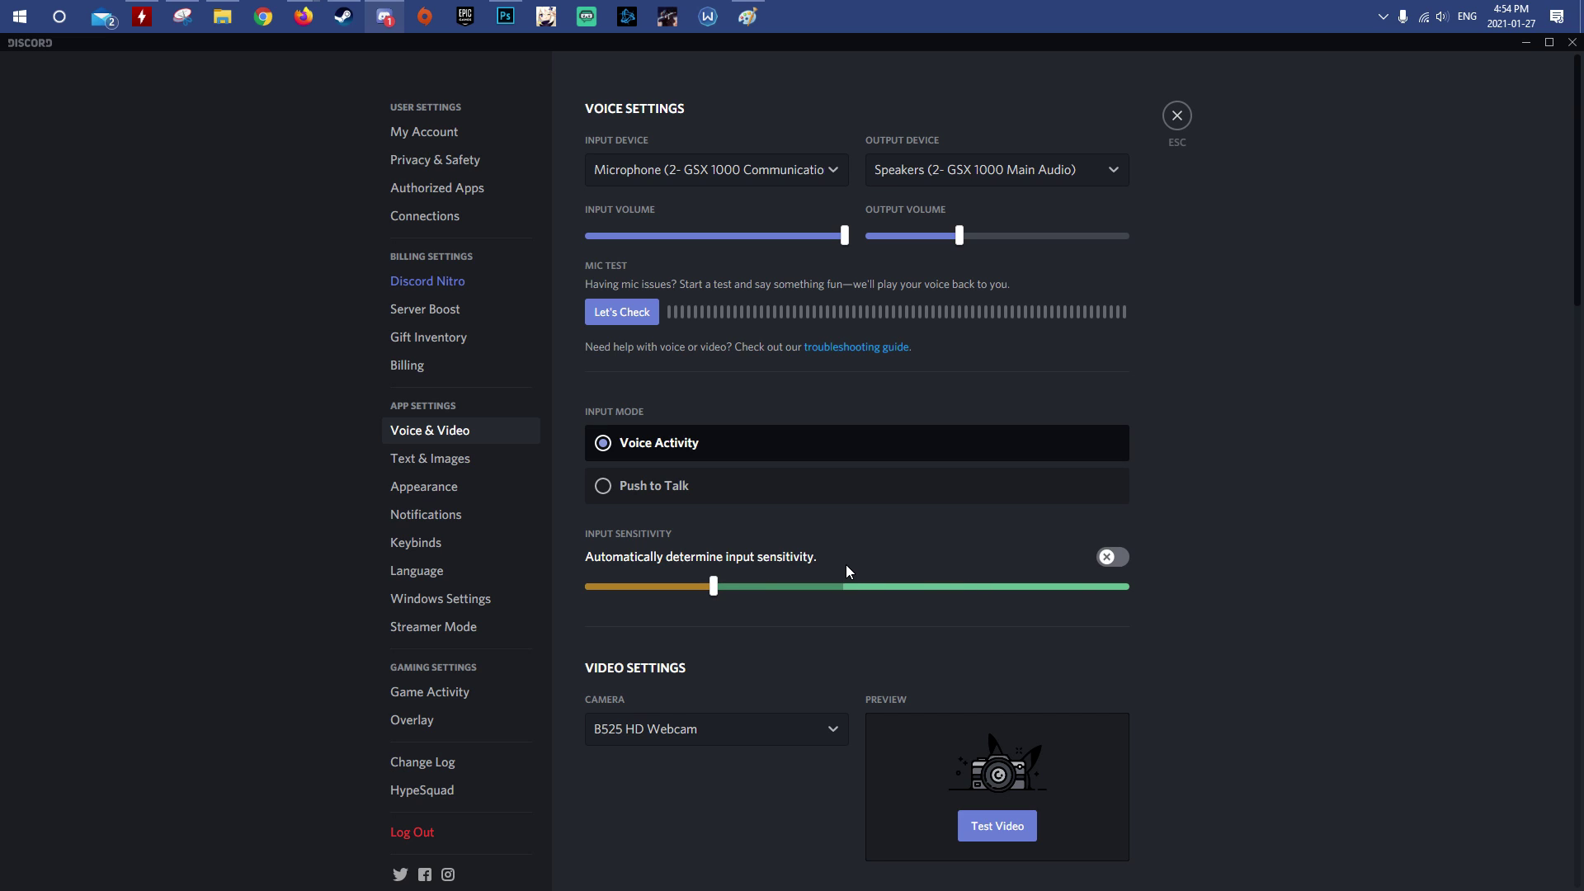
# Examine the advanced voice options, including noise suppression, the audio and video codecs, and voice processing
pyautogui.scroll(-5, 1032, 613)
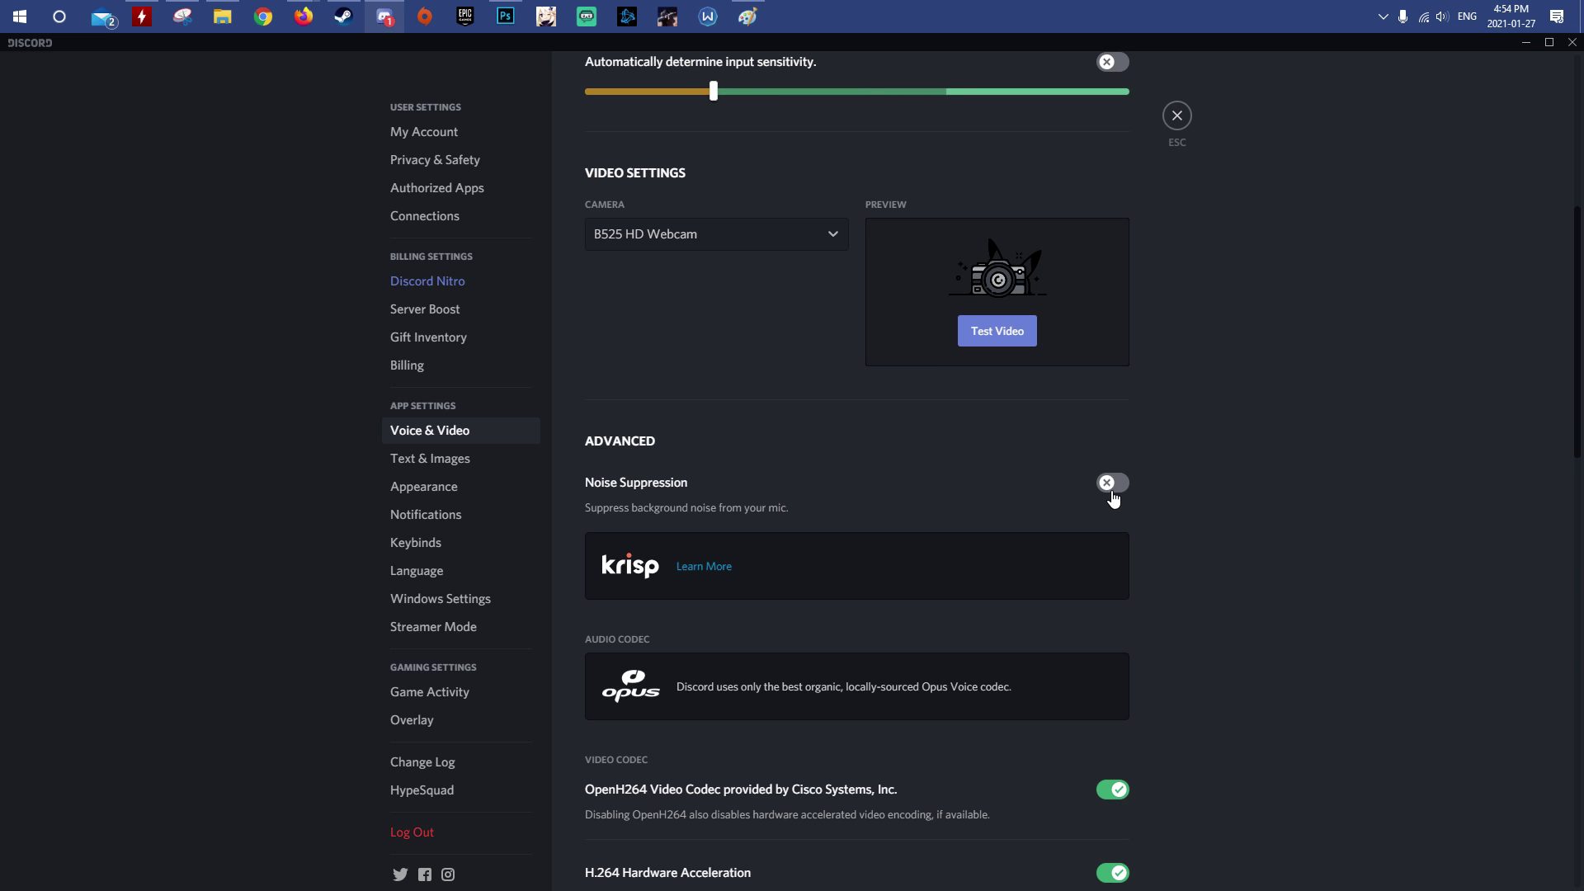
pyautogui.scroll(-1, 1128, 549)
pyautogui.scroll(-4, 1128, 546)
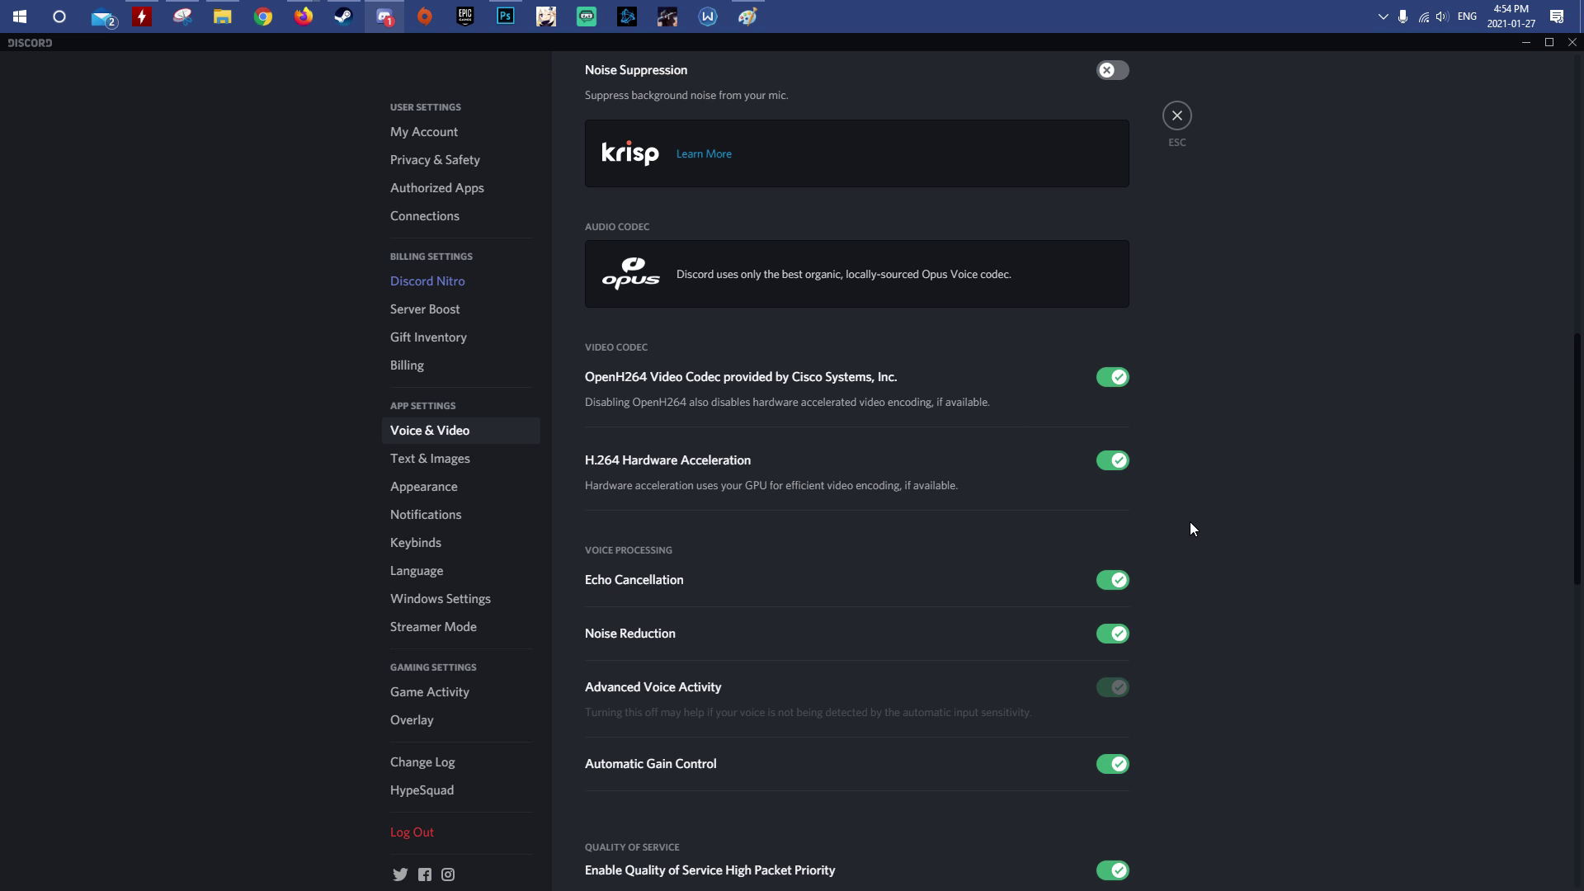
pyautogui.scroll(-3, 1188, 528)
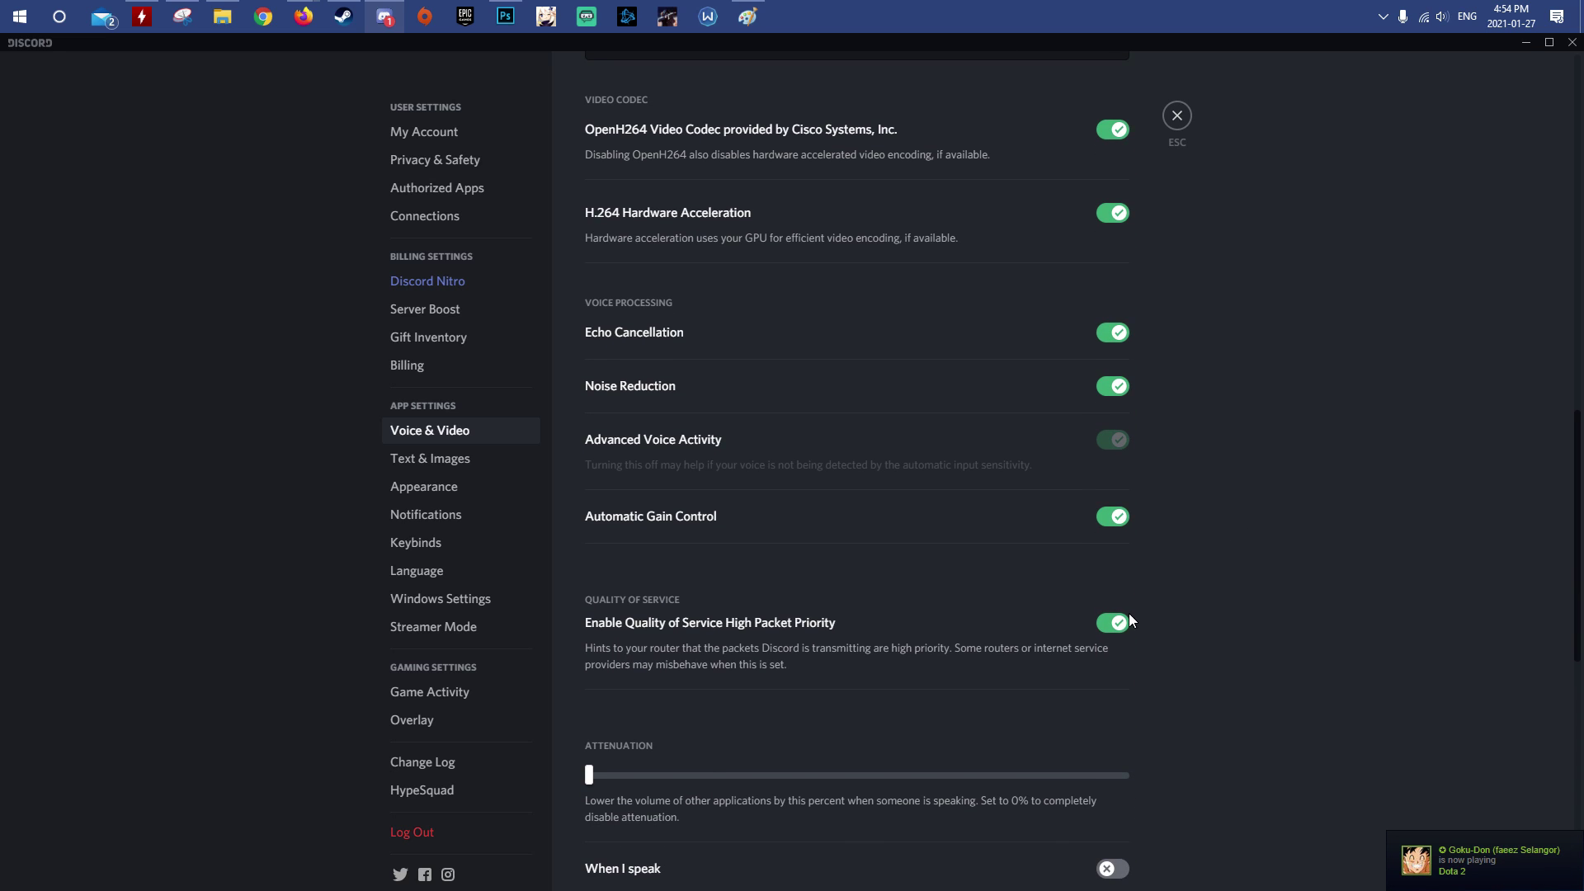
# Try the Quality of Service High Packet Priority switch, leaving it enabled
pyautogui.click(1123, 634)
pyautogui.click(1123, 634)
pyautogui.click(1123, 634)
# Enable the When I speak option for attenuation
pyautogui.scroll(-2, 1160, 598)
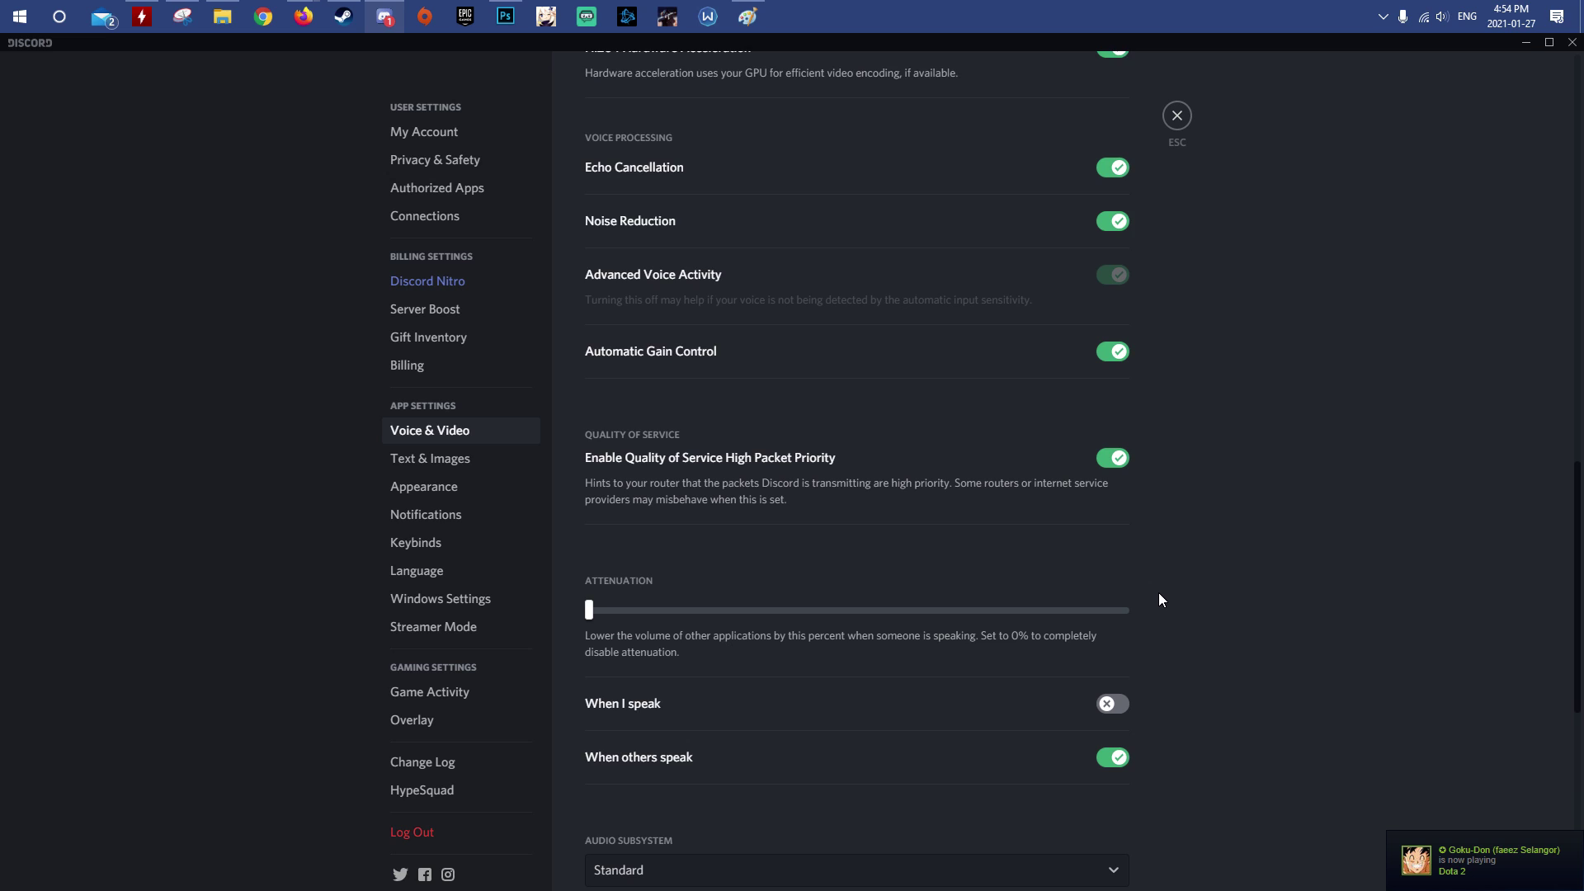
pyautogui.scroll(-2, 1159, 600)
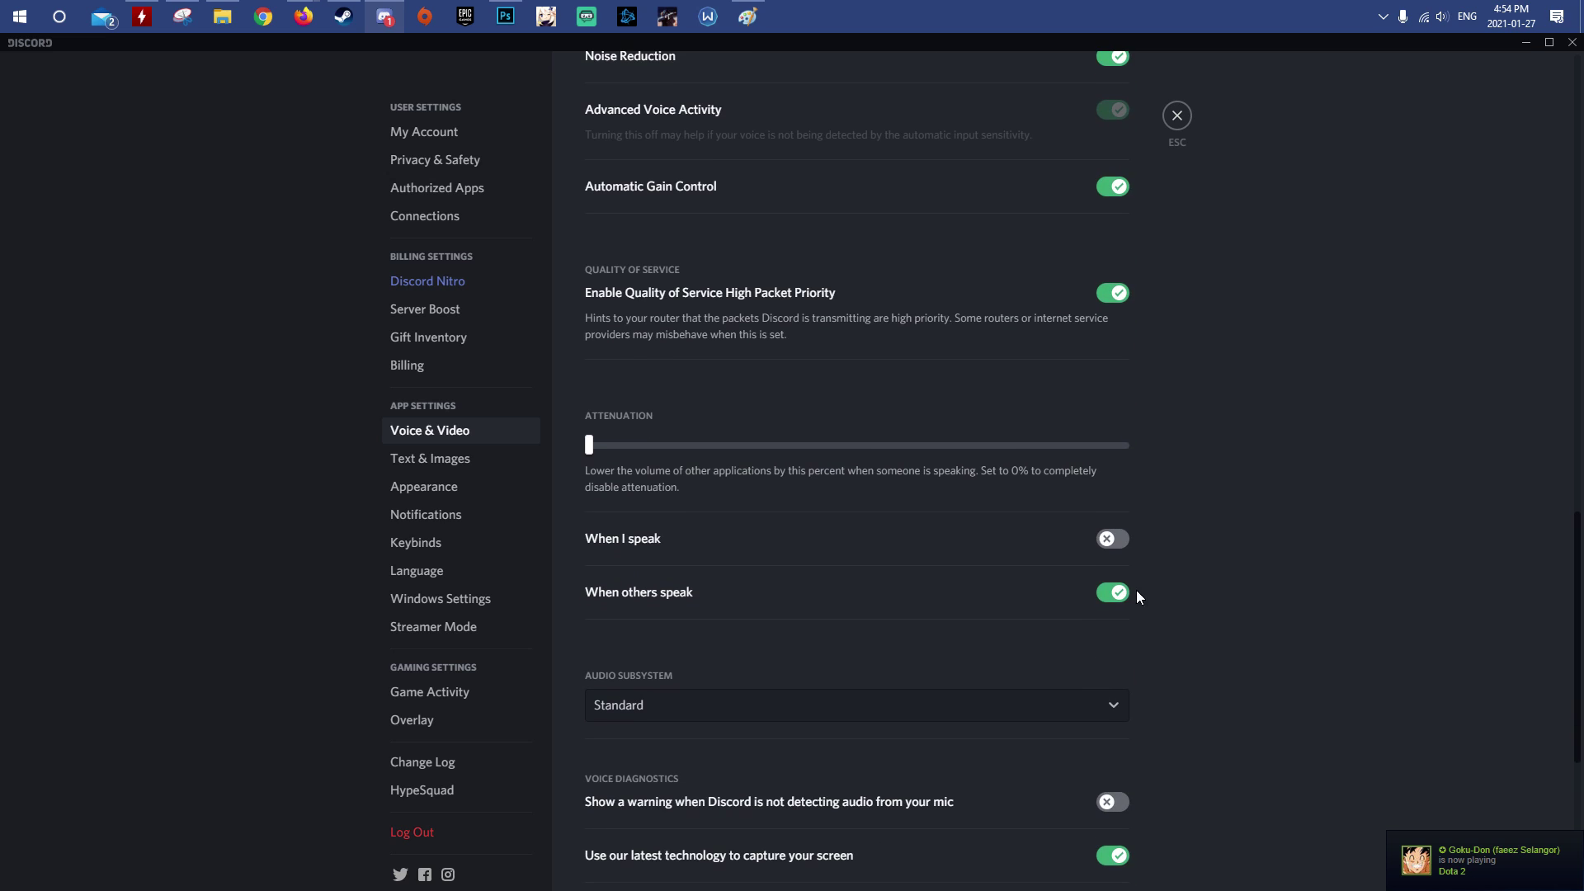
pyautogui.click(1116, 540)
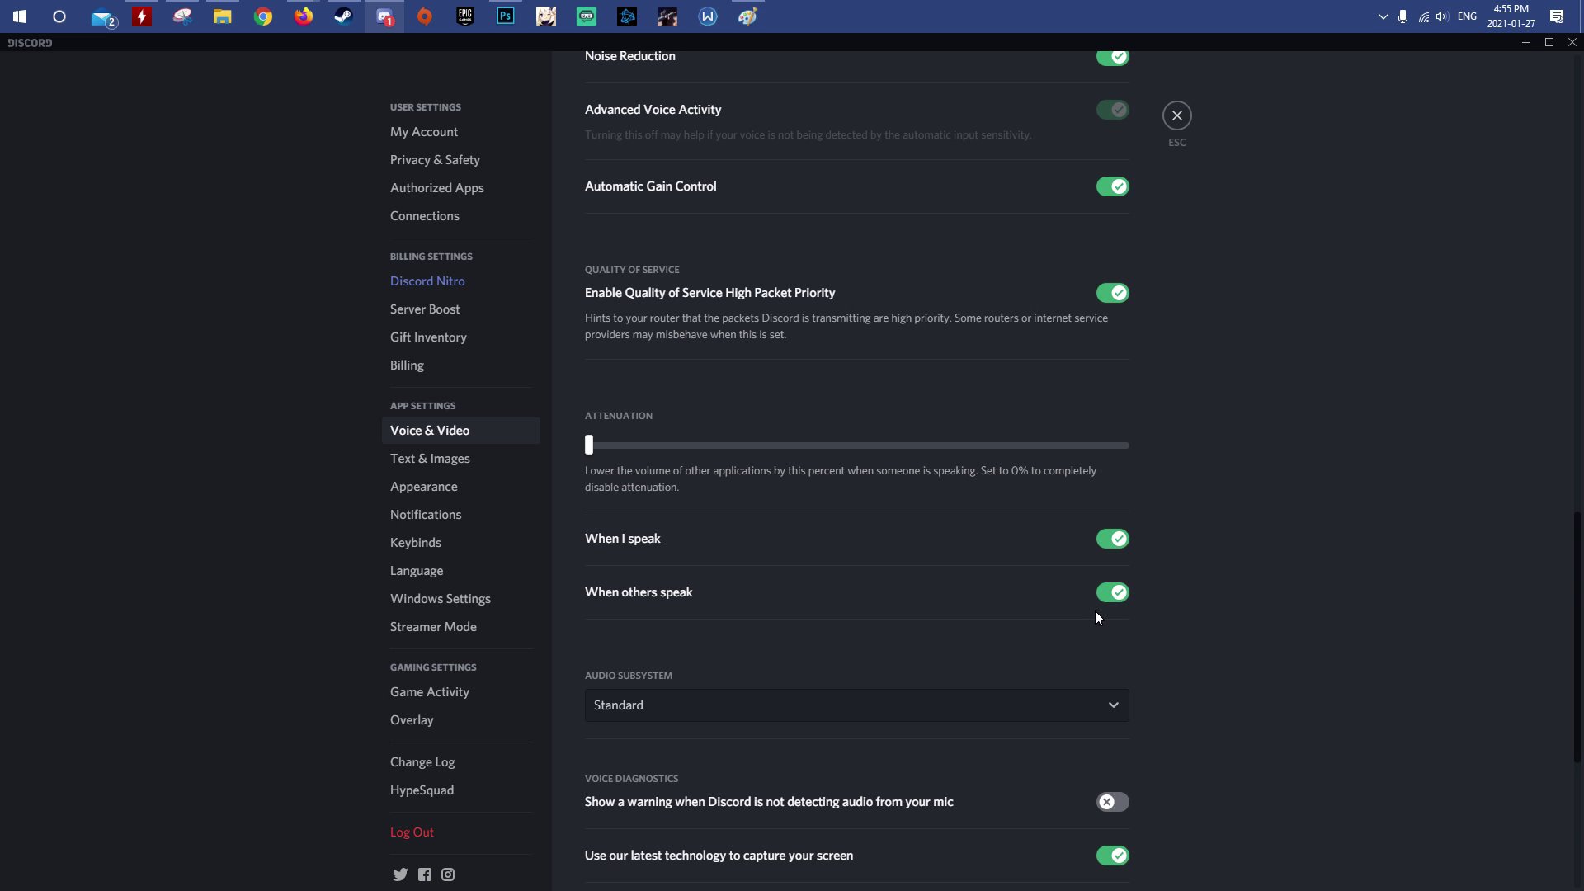
# Review the voice diagnostics and debugging options, leaving the missing mic audio warning off, and look through the Text & Images page
pyautogui.scroll(-2, 1098, 615)
pyautogui.click(1133, 641)
pyautogui.click(1136, 645)
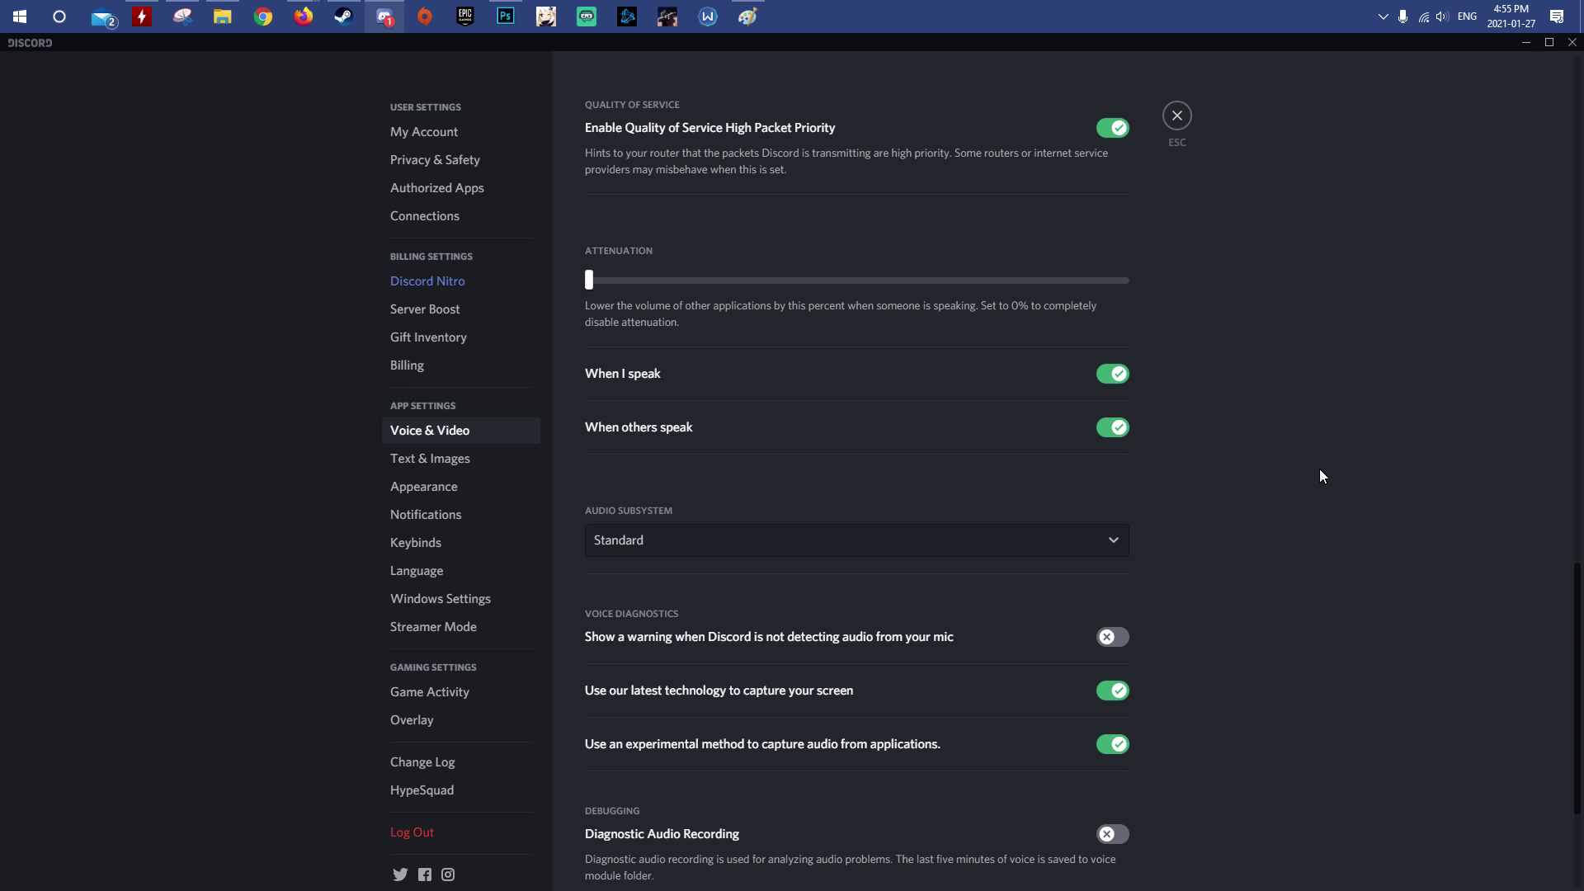
pyautogui.scroll(-2, 1036, 664)
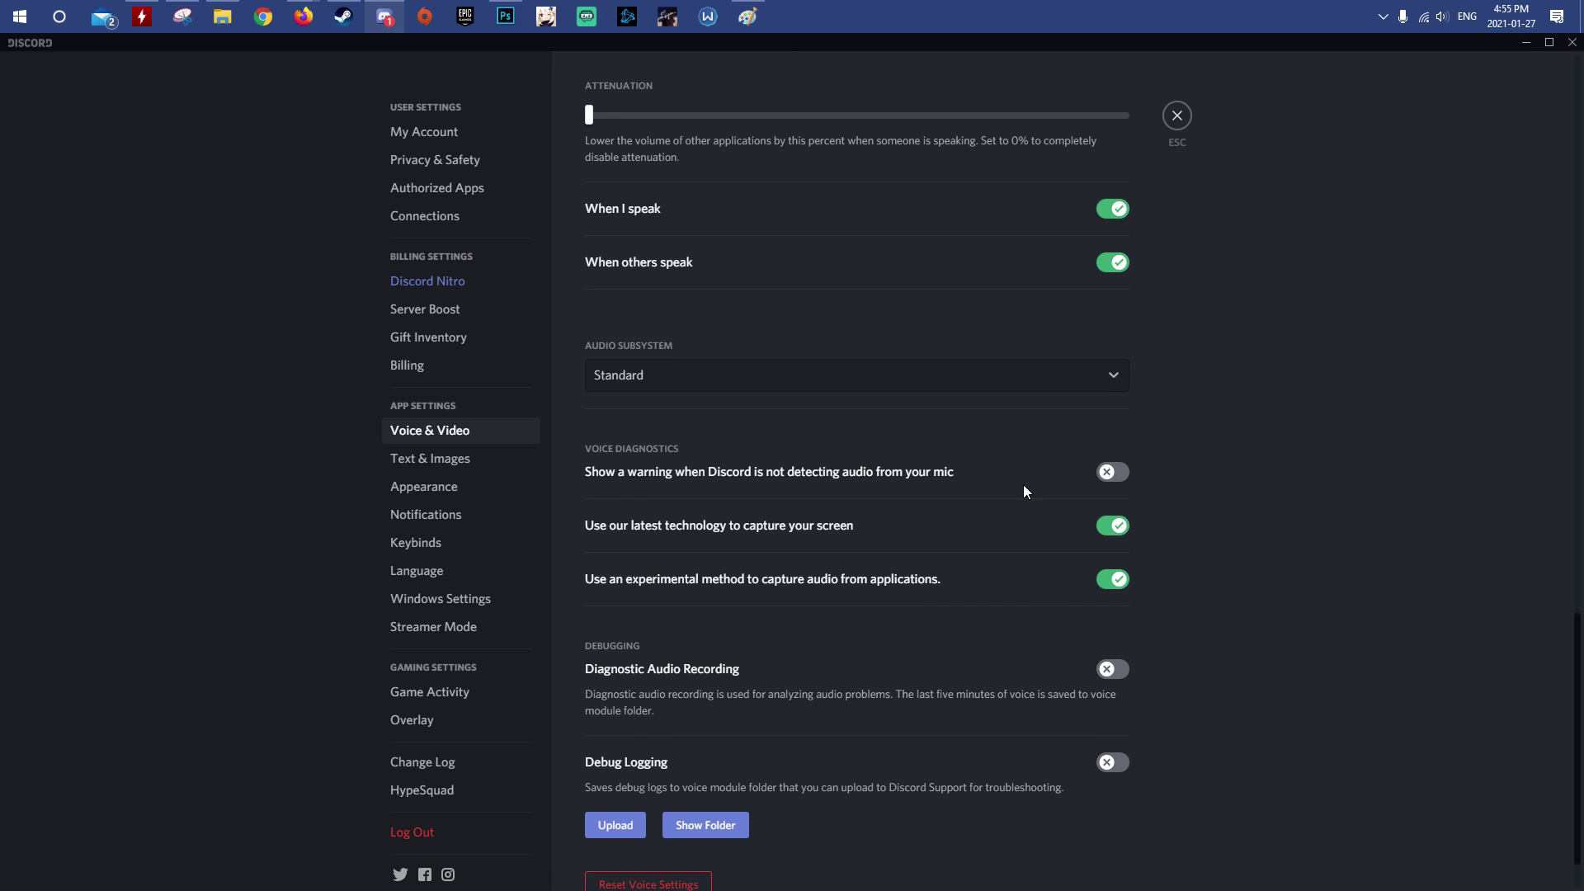
pyautogui.click(445, 459)
pyautogui.scroll(-5, 898, 622)
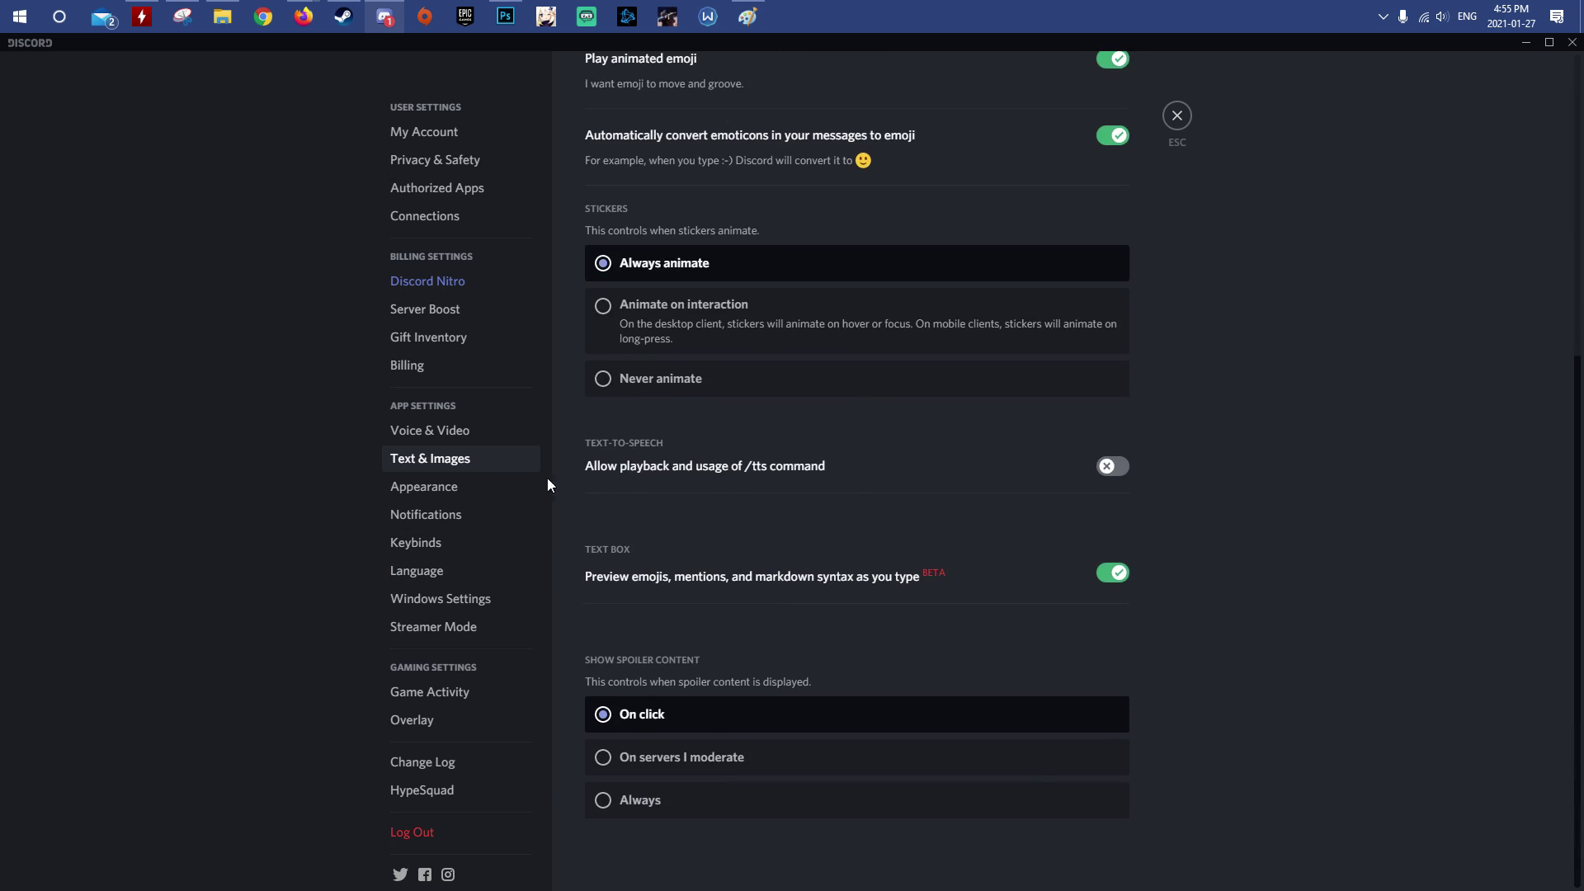
# On the Appearance page, preview the Light theme and Compact message display, returning to Dark and Cozy
pyautogui.click(426, 487)
pyautogui.click(637, 397)
pyautogui.click(637, 353)
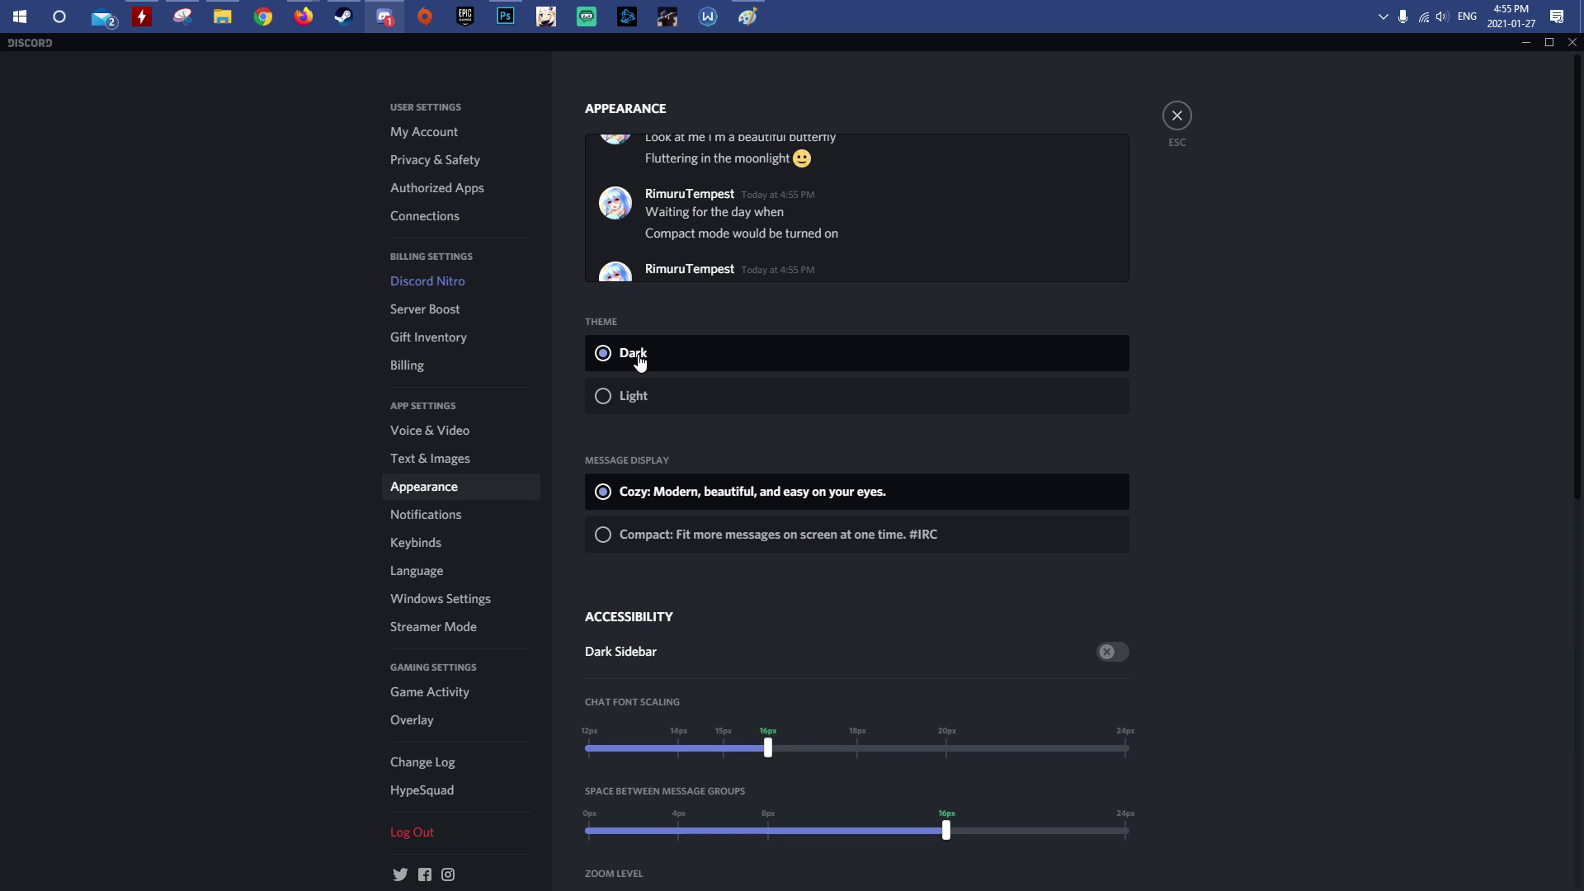
pyautogui.click(655, 545)
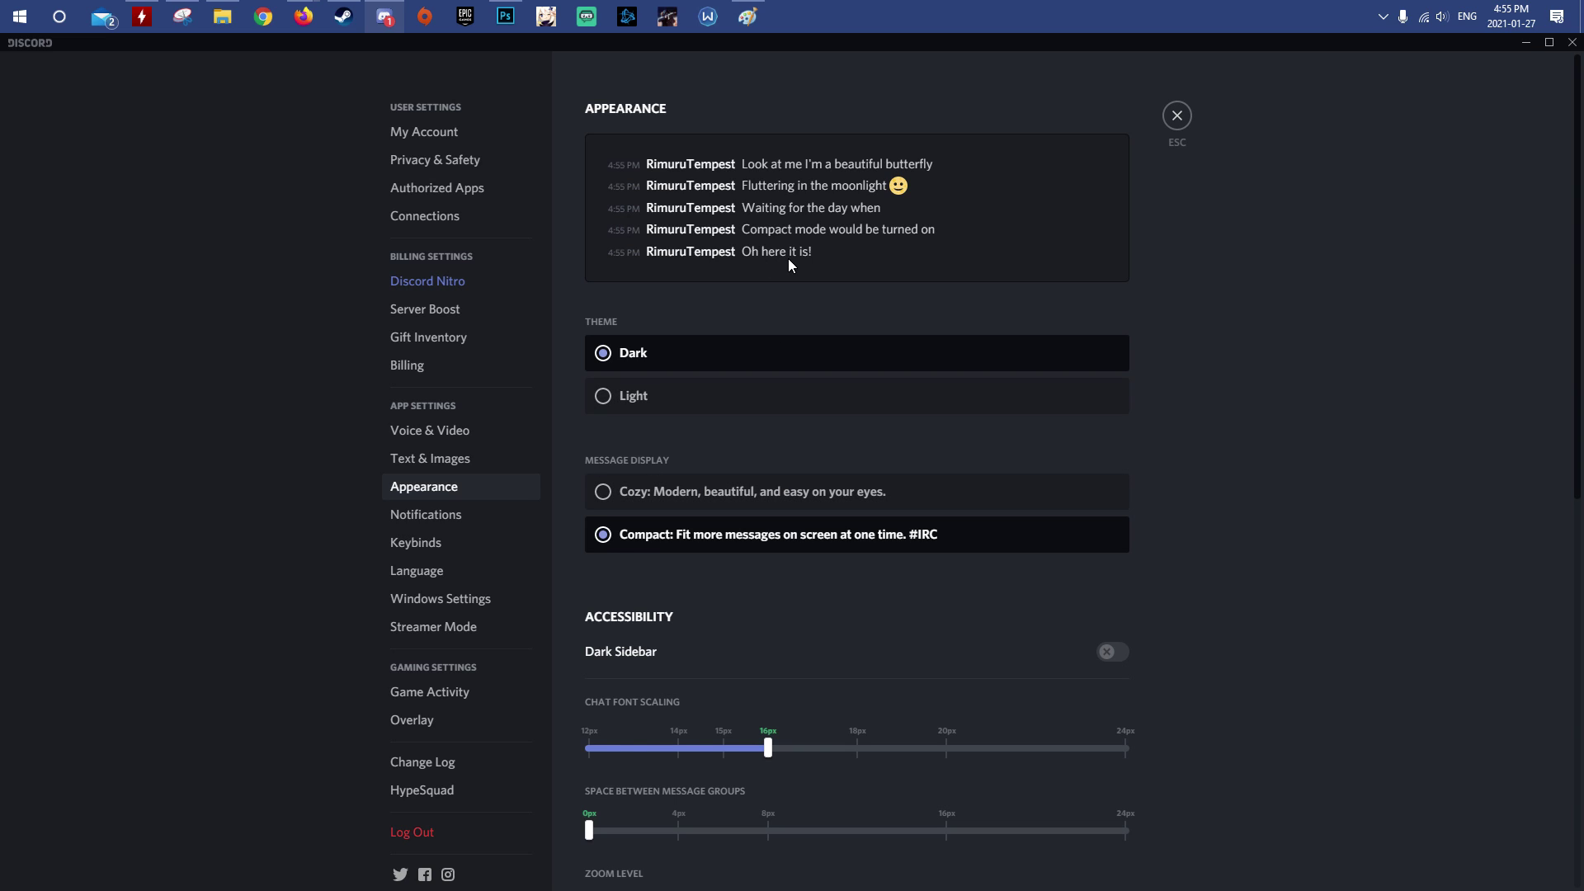
pyautogui.click(904, 499)
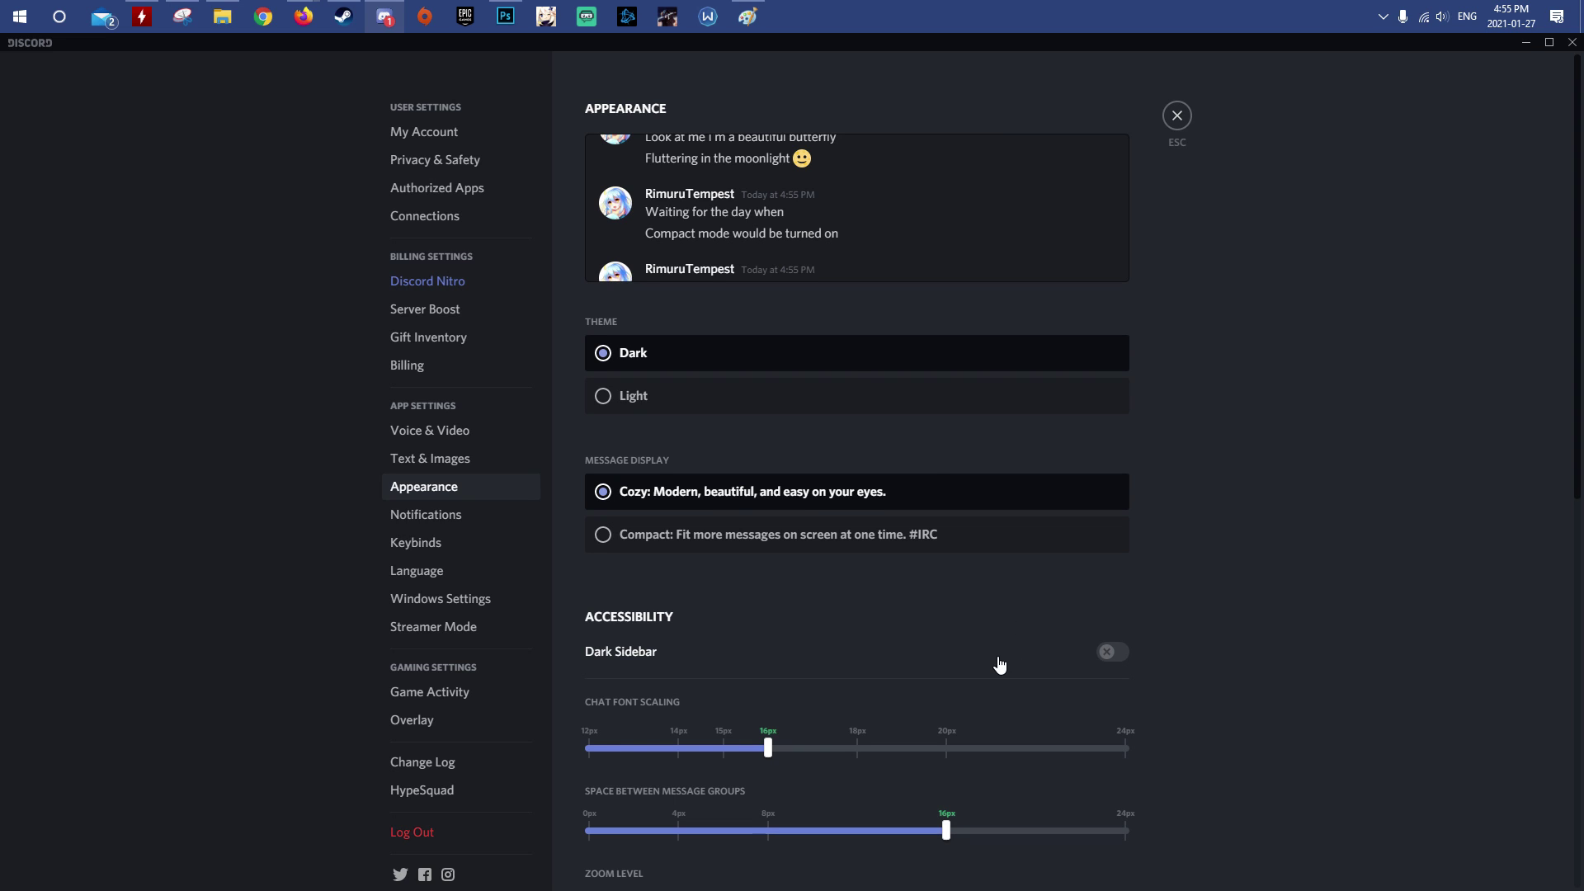
# Review the accessibility, zoom, reduced motion and advanced options further down the Appearance page
pyautogui.scroll(-8, 979, 642)
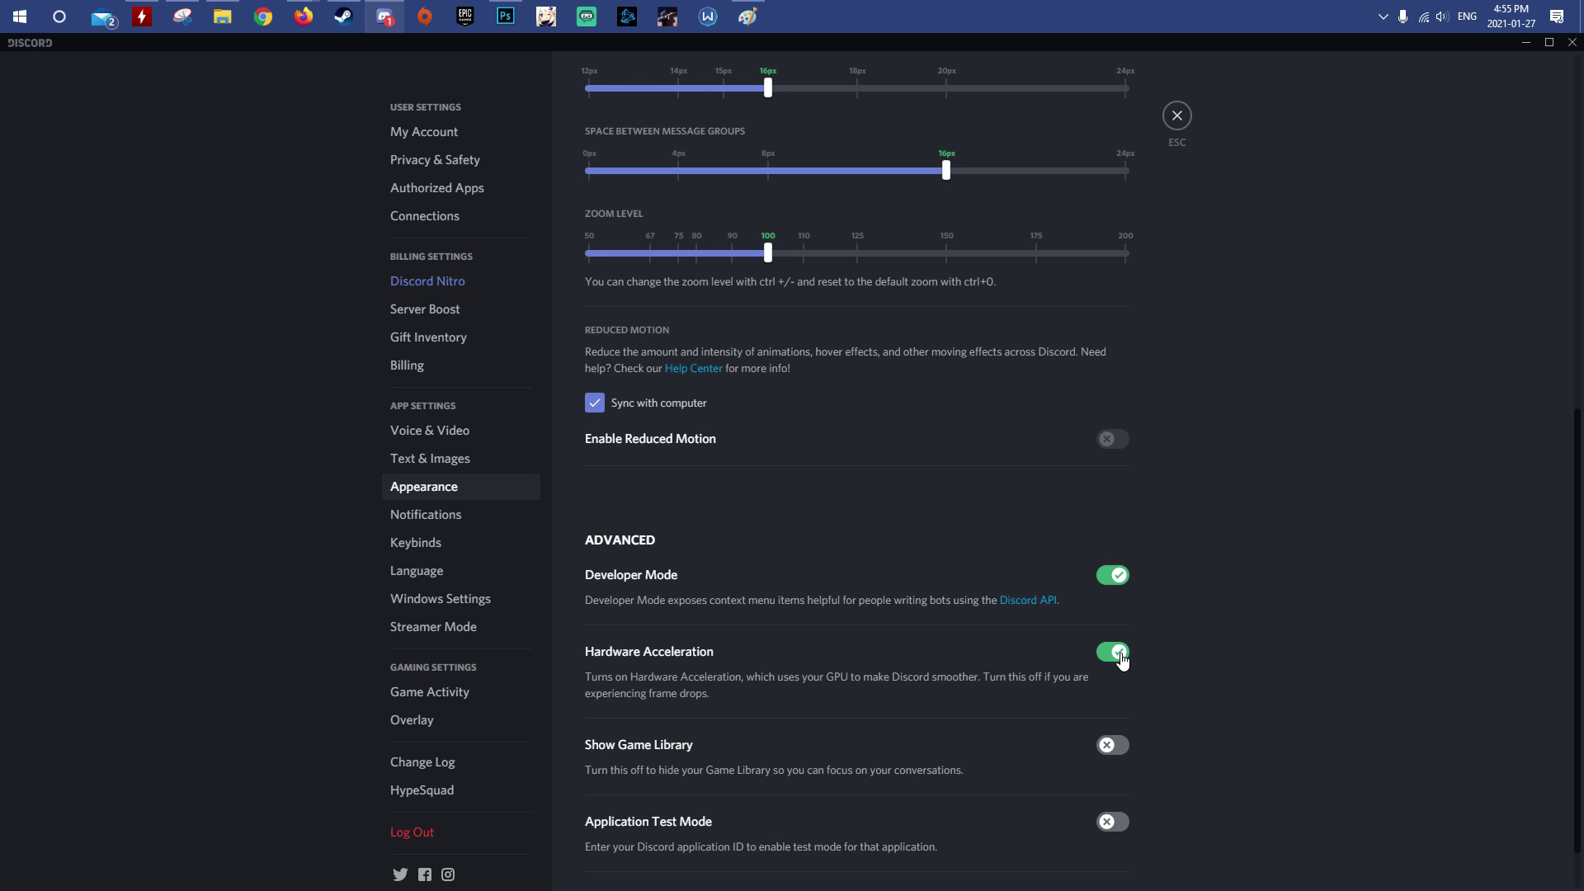
pyautogui.scroll(-1, 1004, 717)
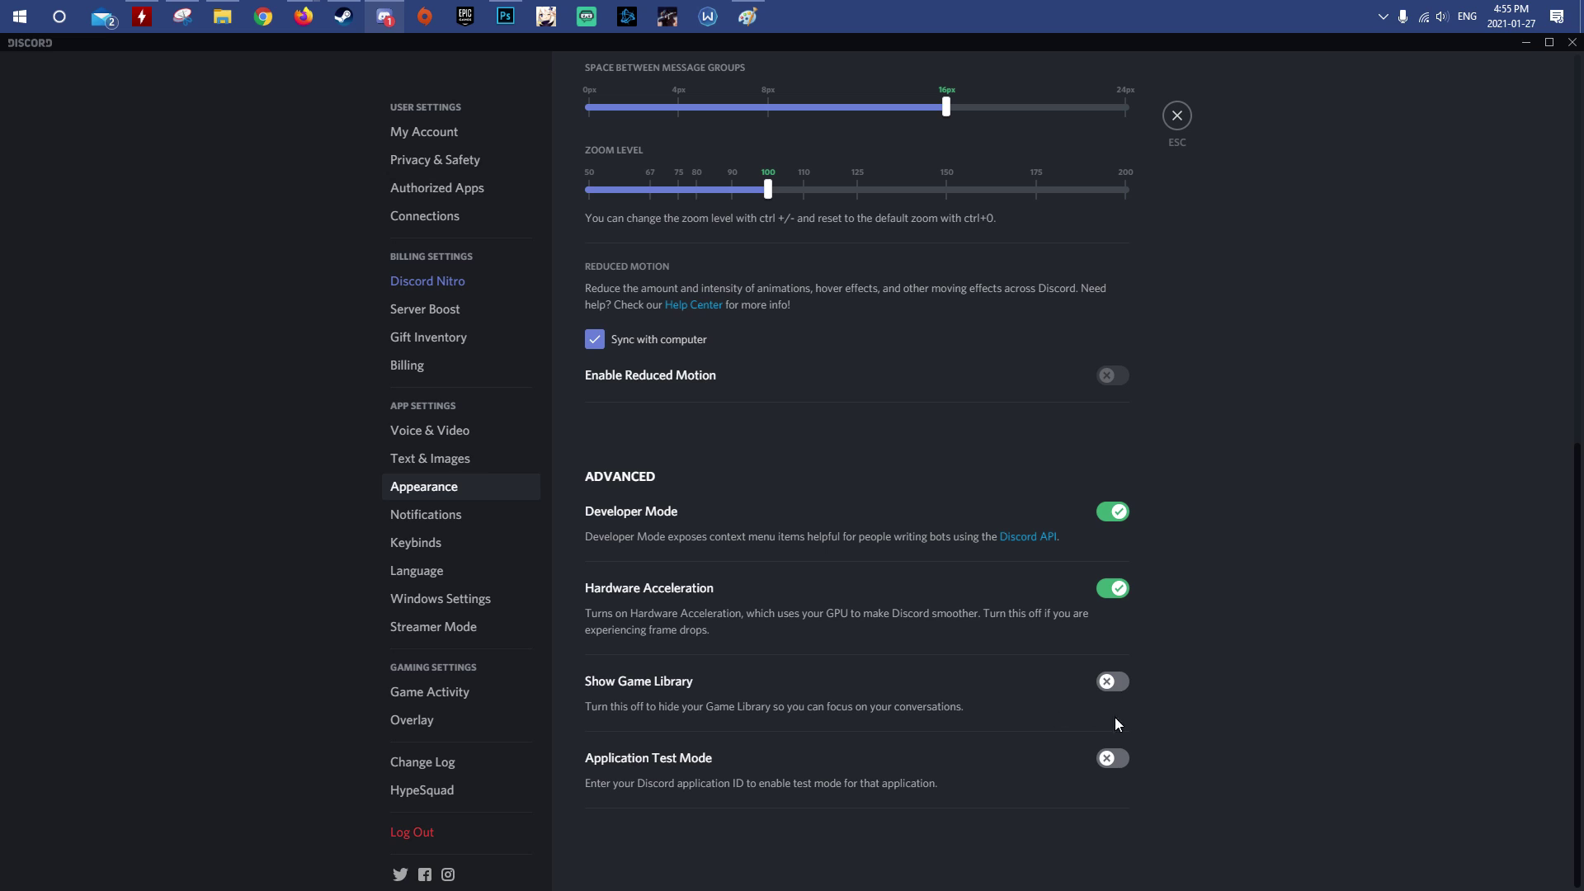
# On the Notifications page, try the Enable Desktop Notifications switch, leaving it off, and review the text-to-speech and sound options
pyautogui.click(438, 518)
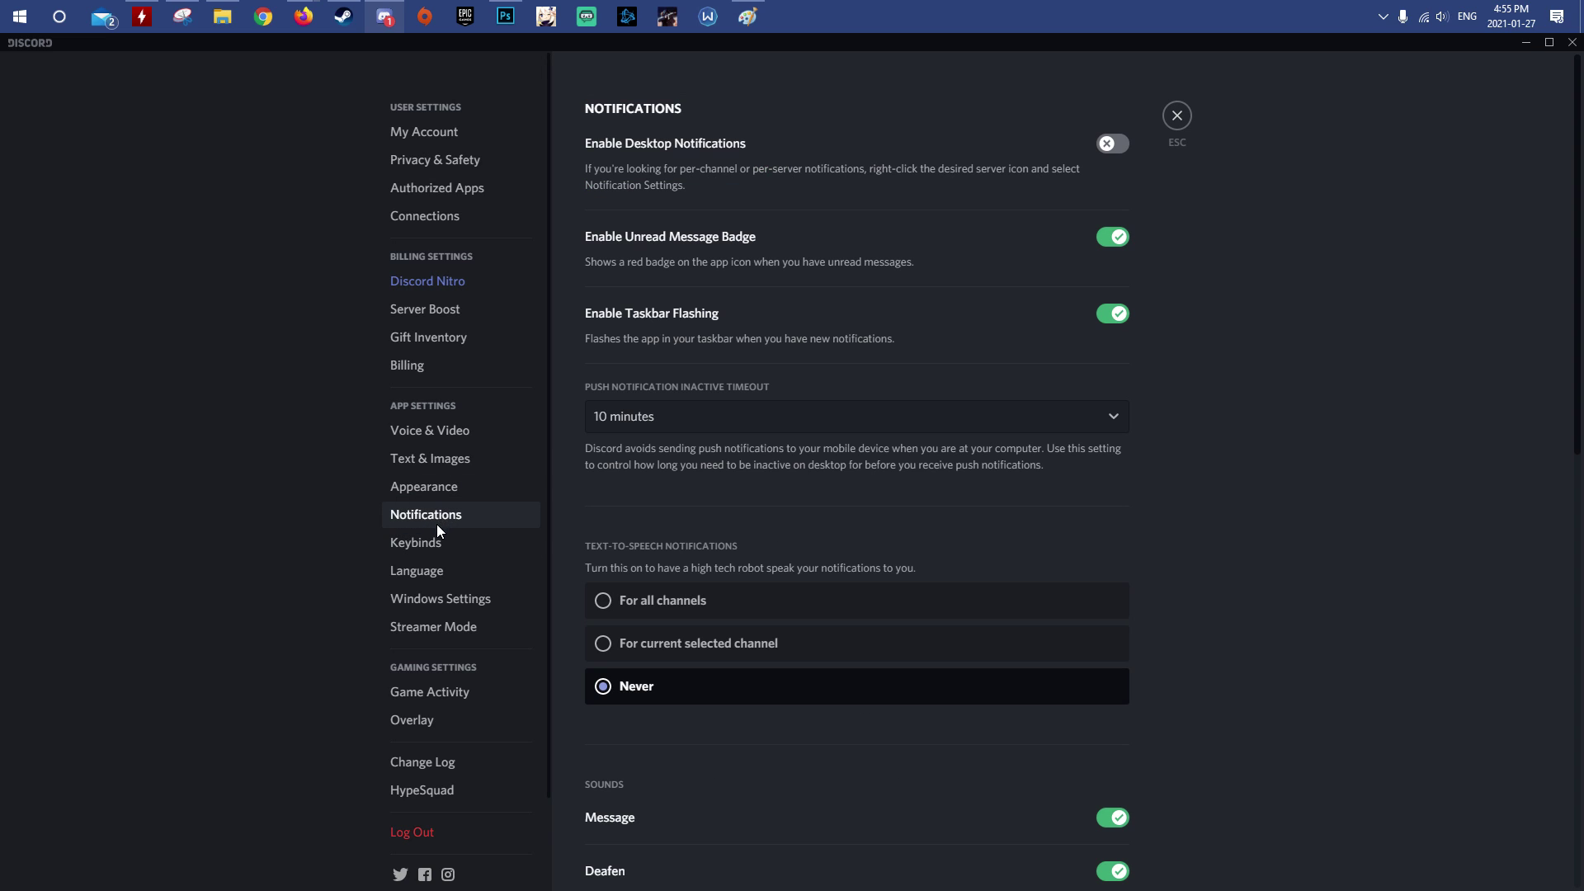
pyautogui.click(1111, 145)
pyautogui.click(1114, 144)
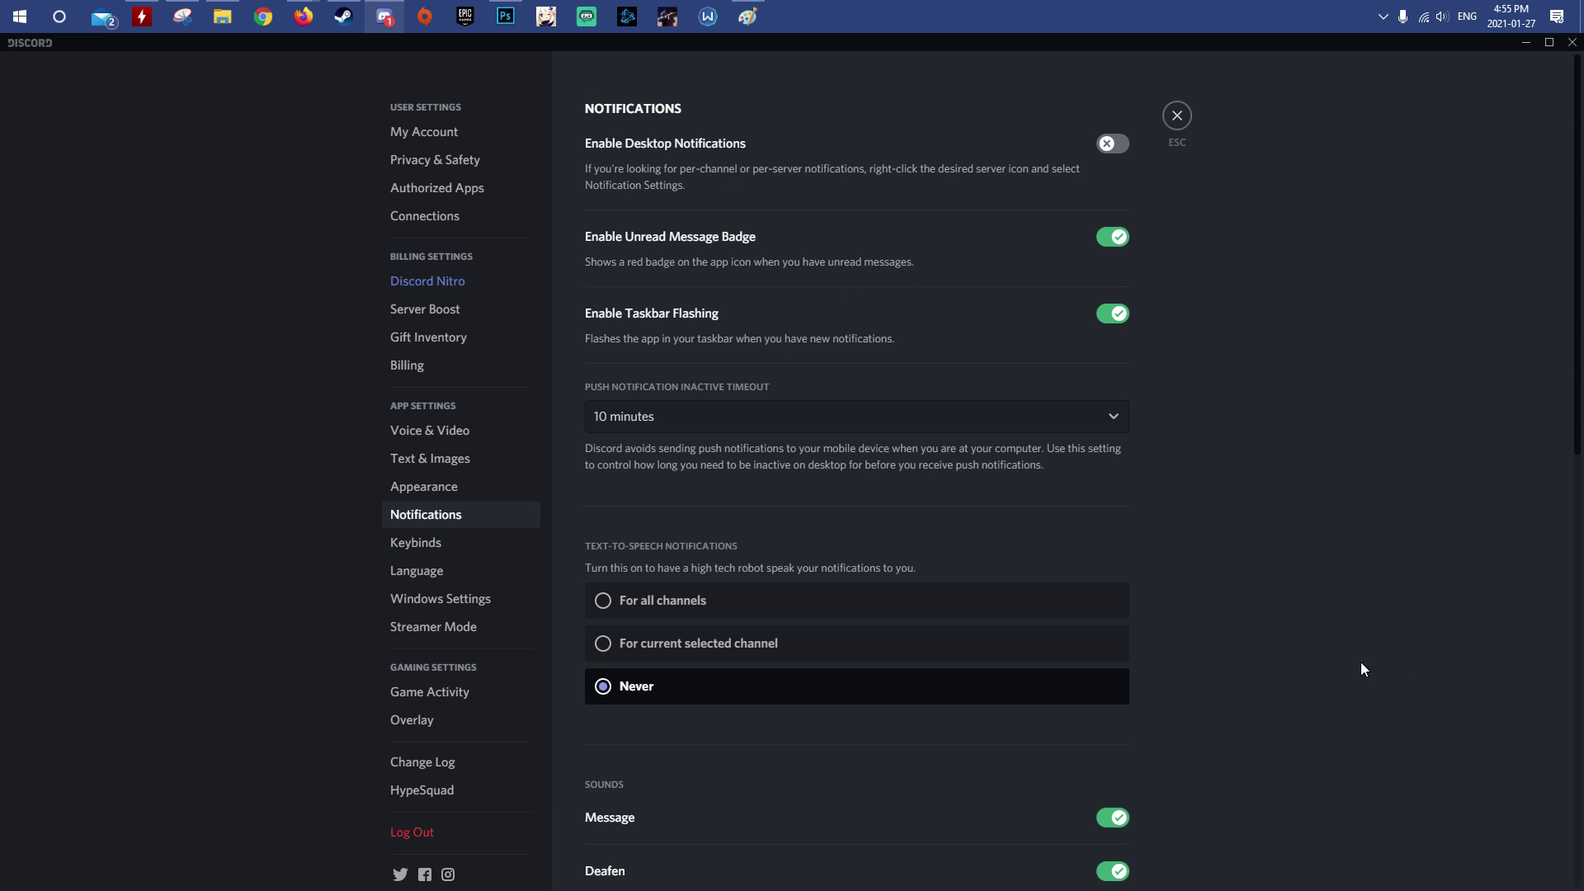
pyautogui.scroll(-10, 992, 402)
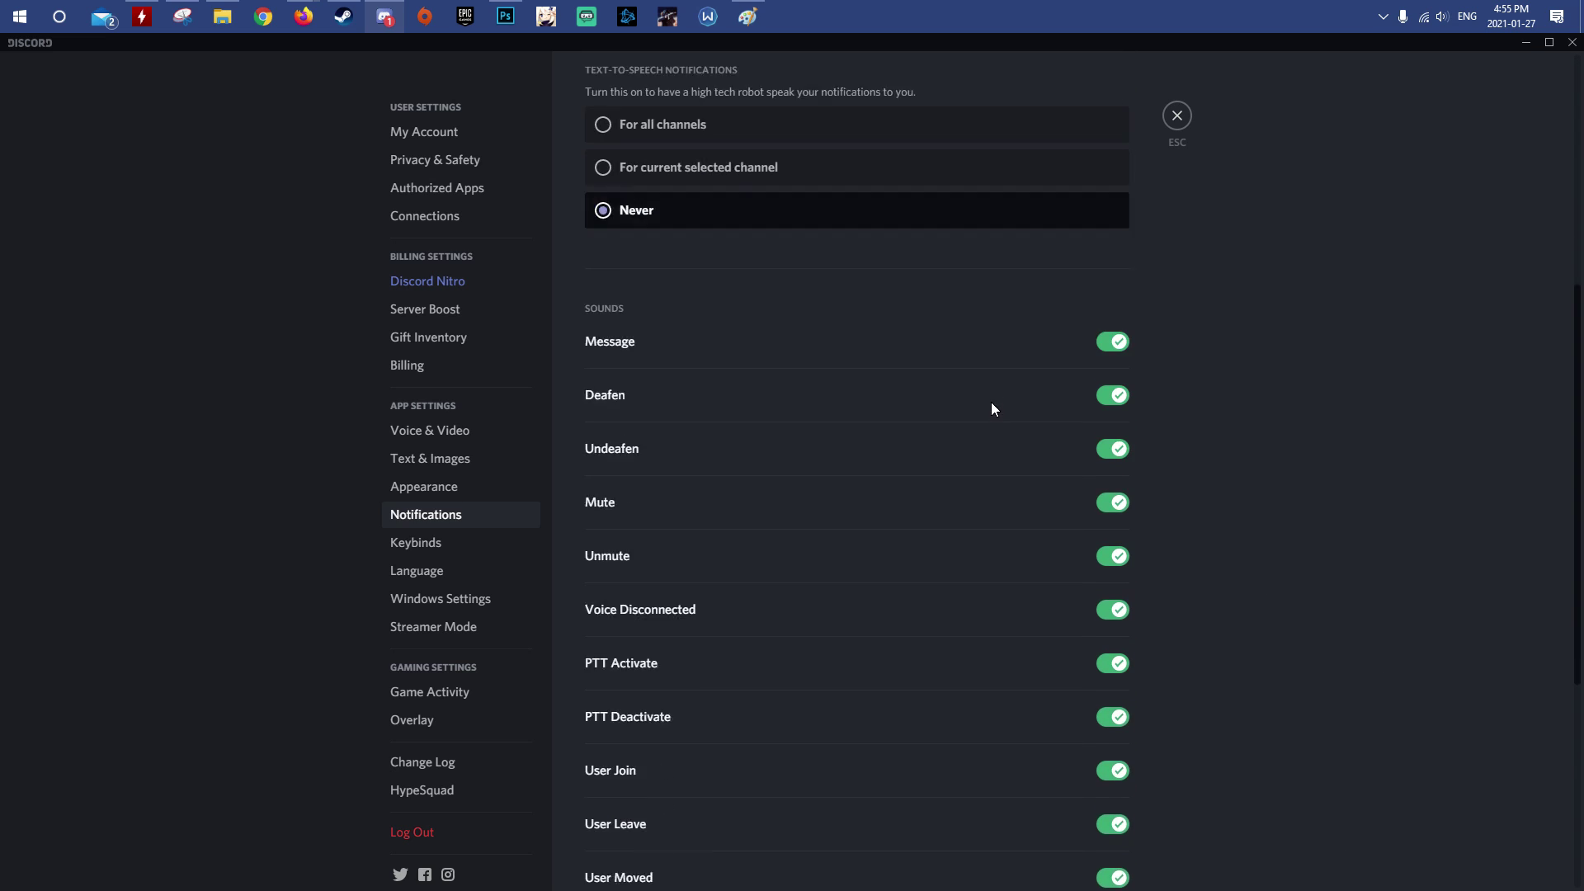
# Review the Keybinds page, including the action choices for the Toggle Screen Share keybind, and look over the Language and Windows Settings pages
pyautogui.click(479, 549)
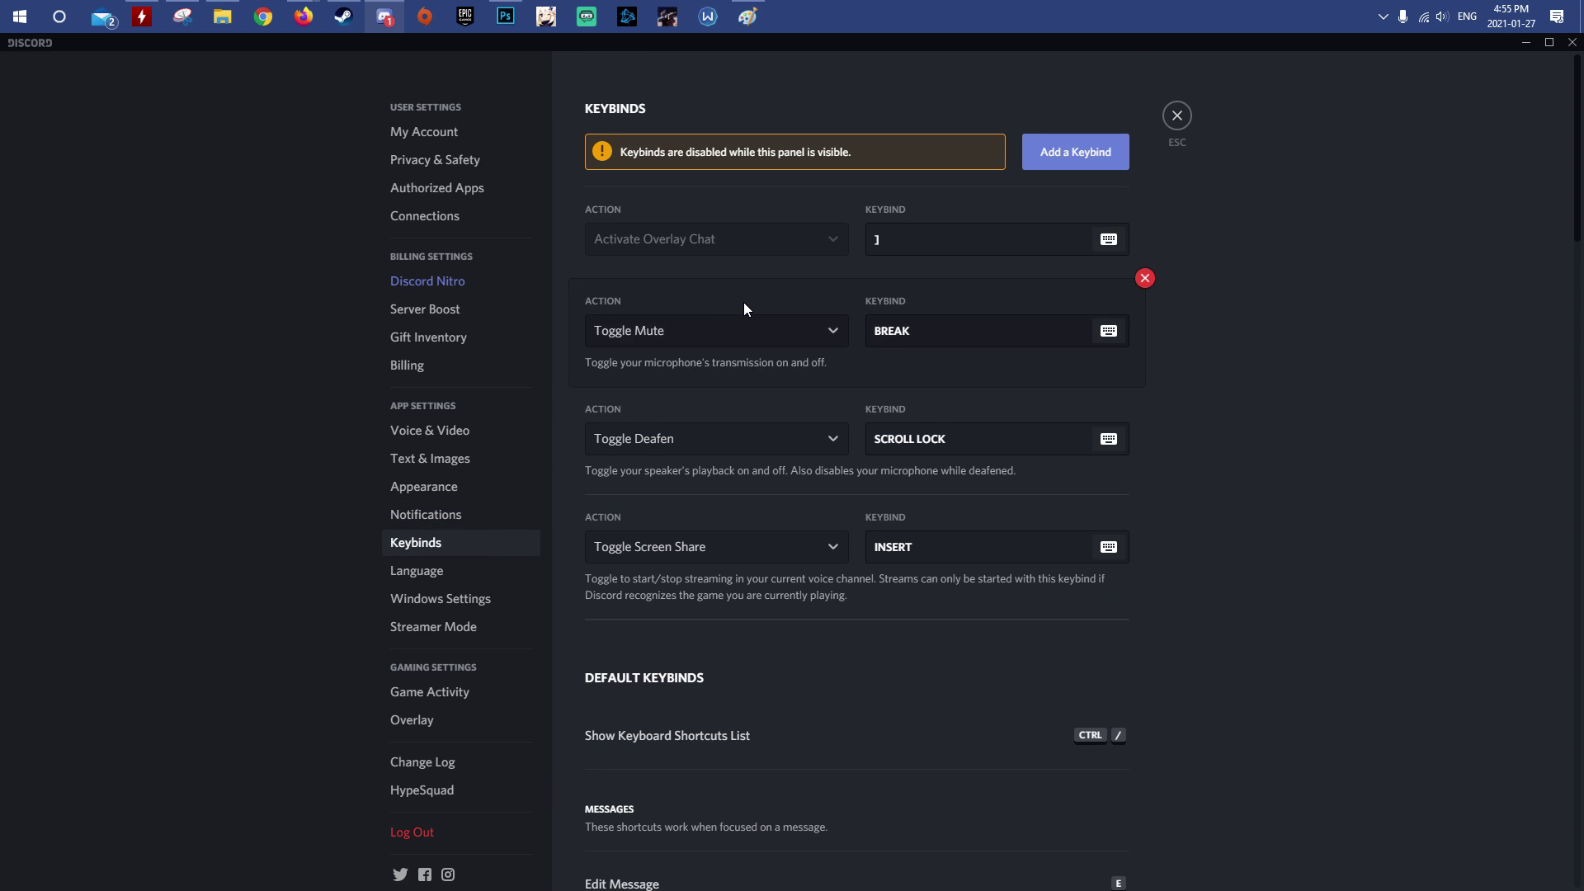
pyautogui.click(686, 548)
pyautogui.click(685, 548)
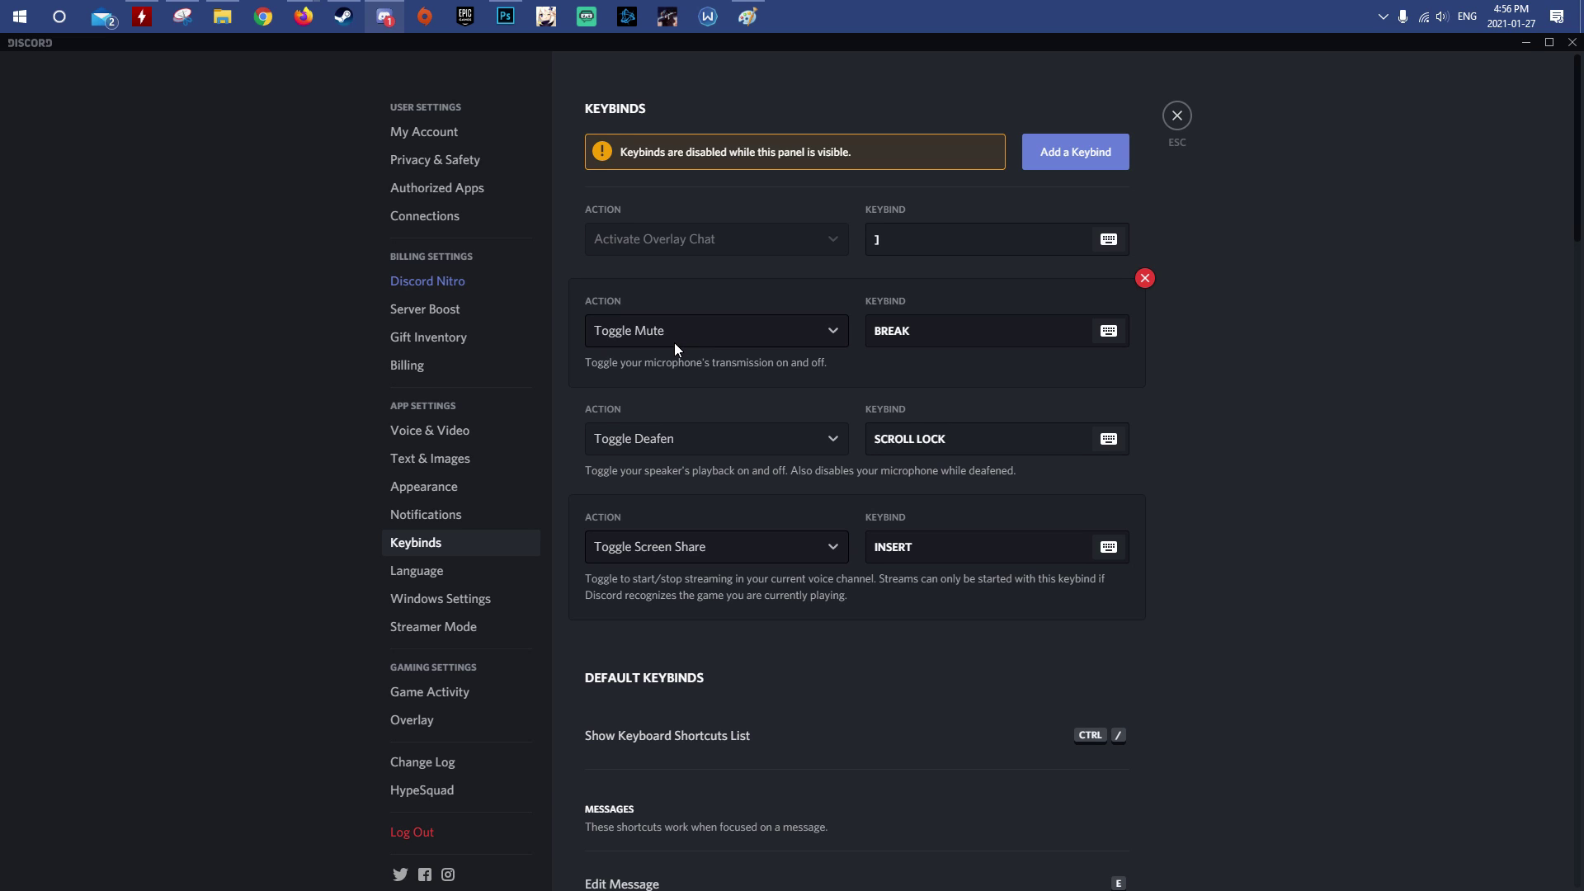
pyautogui.click(487, 578)
pyautogui.click(473, 602)
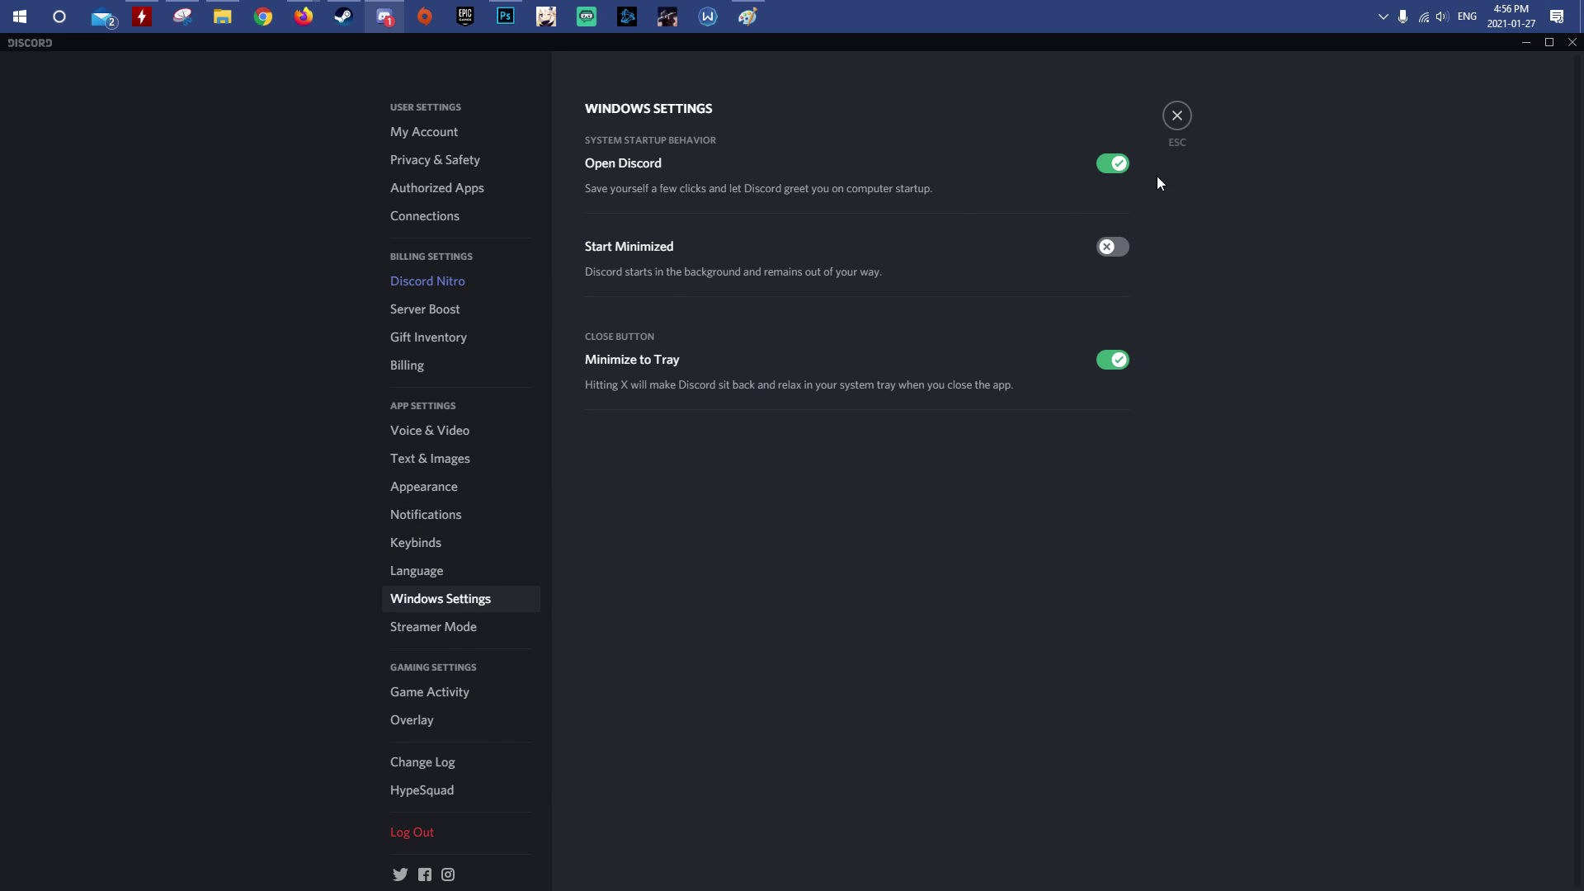
# Close the user settings and minimize the Discord window to show the desktop
pyautogui.click(1177, 118)
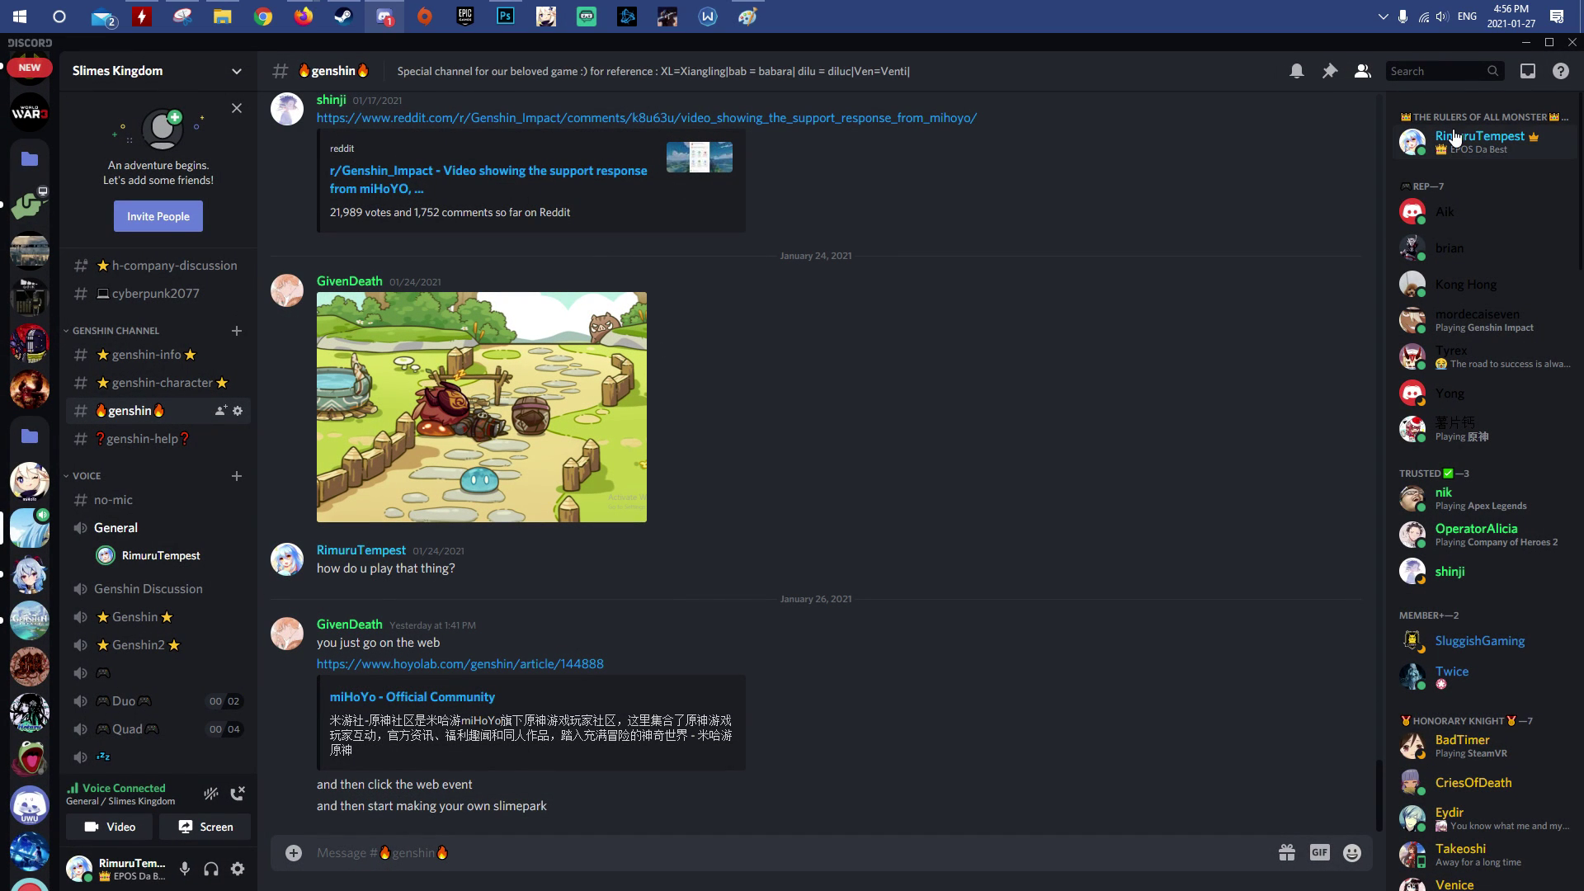
pyautogui.click(1527, 44)
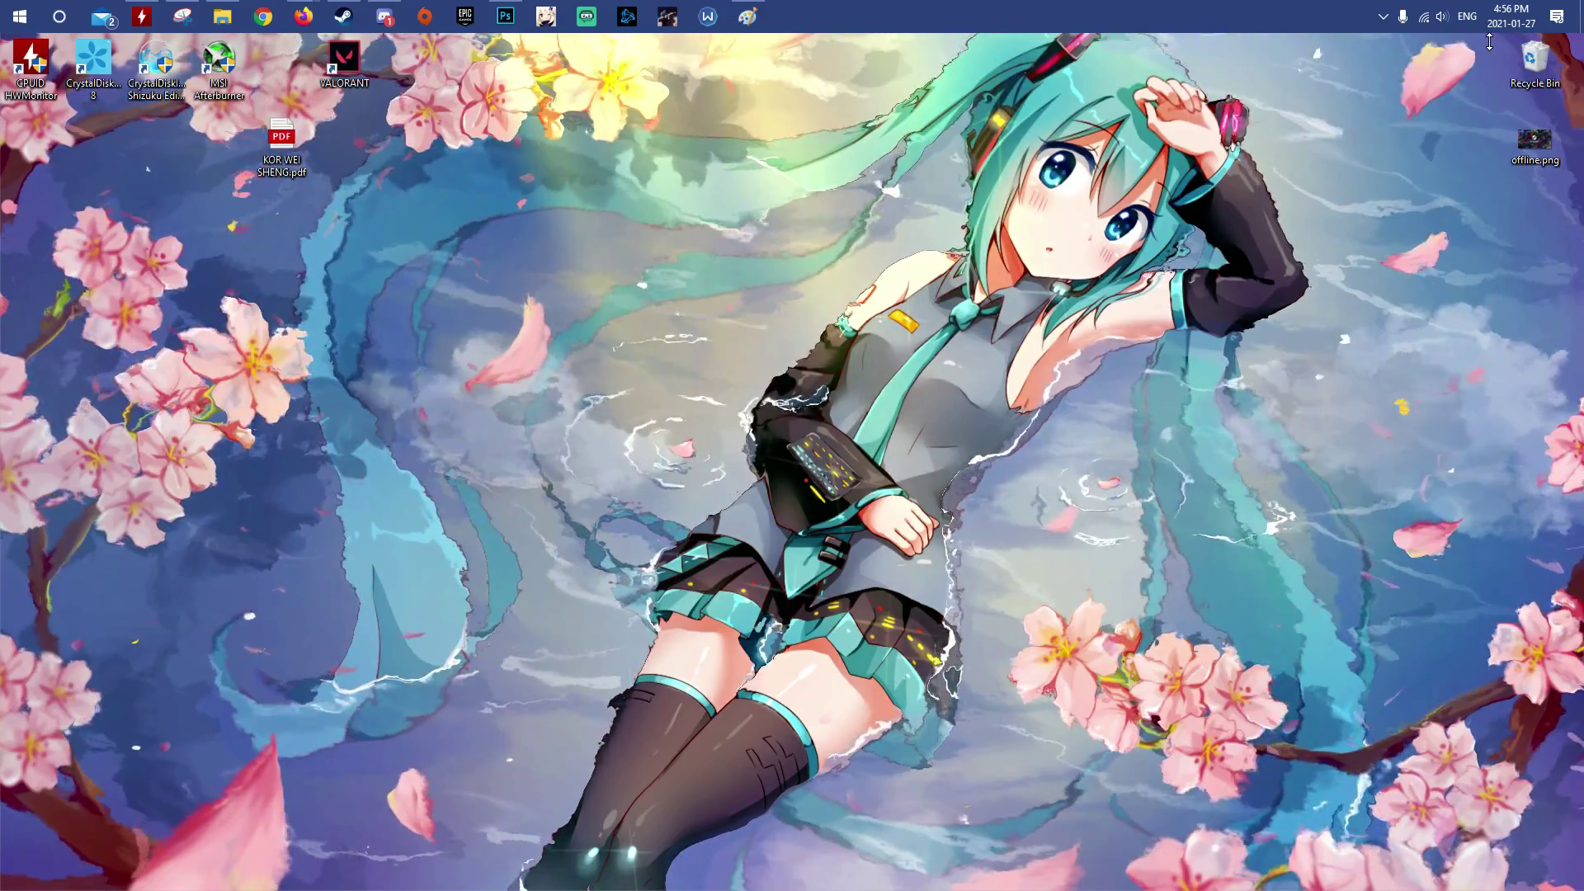